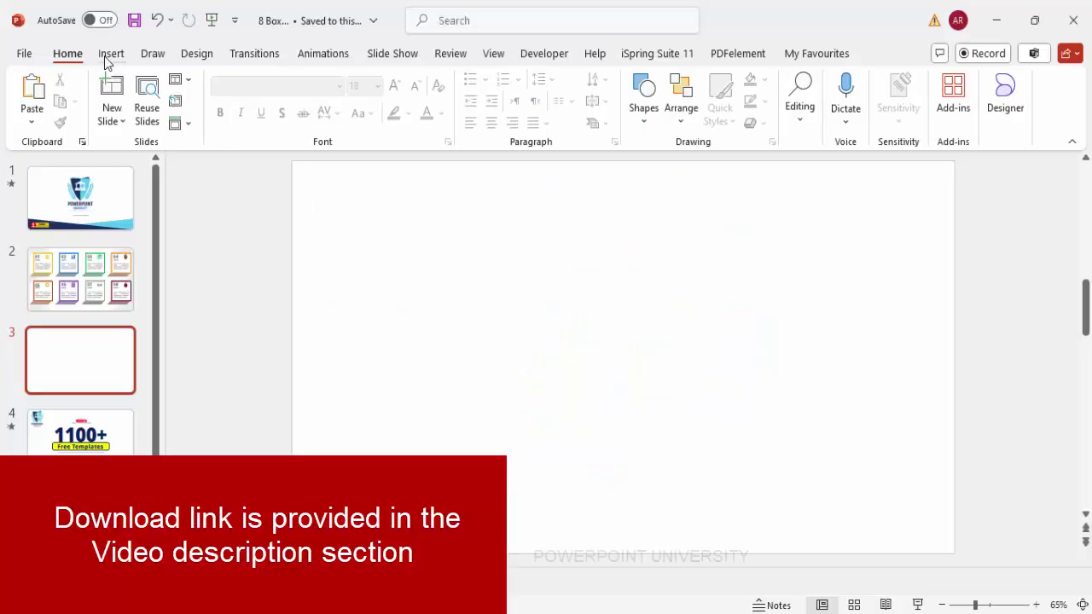
- Insert a rectangle on slide 3 and size it to 2.35" by 2.35"
left_click(109, 59)
left_click(356, 123)
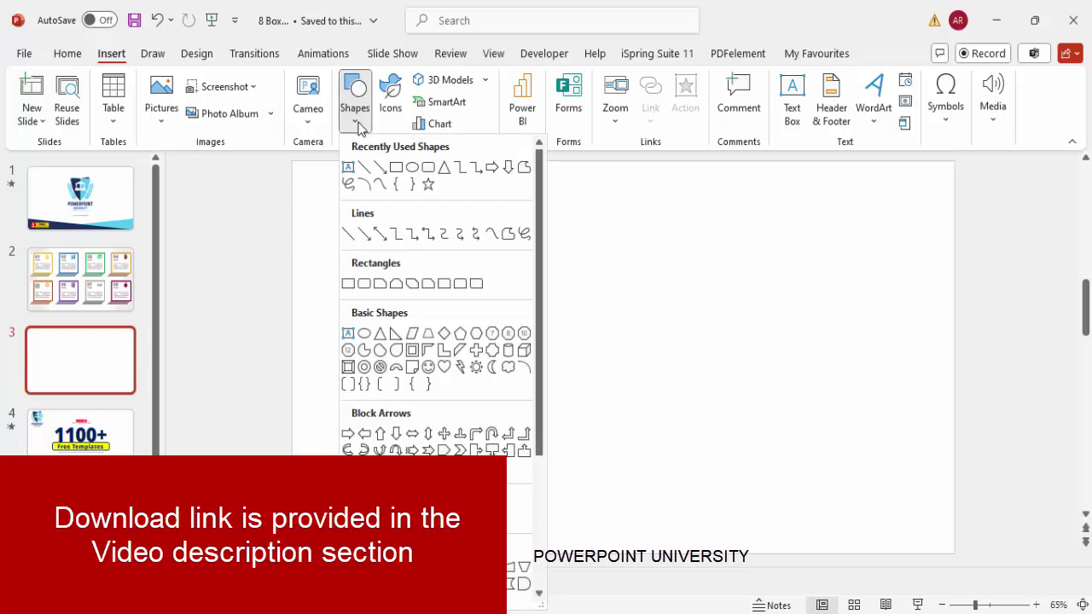
left_click(350, 291)
left_click(394, 264)
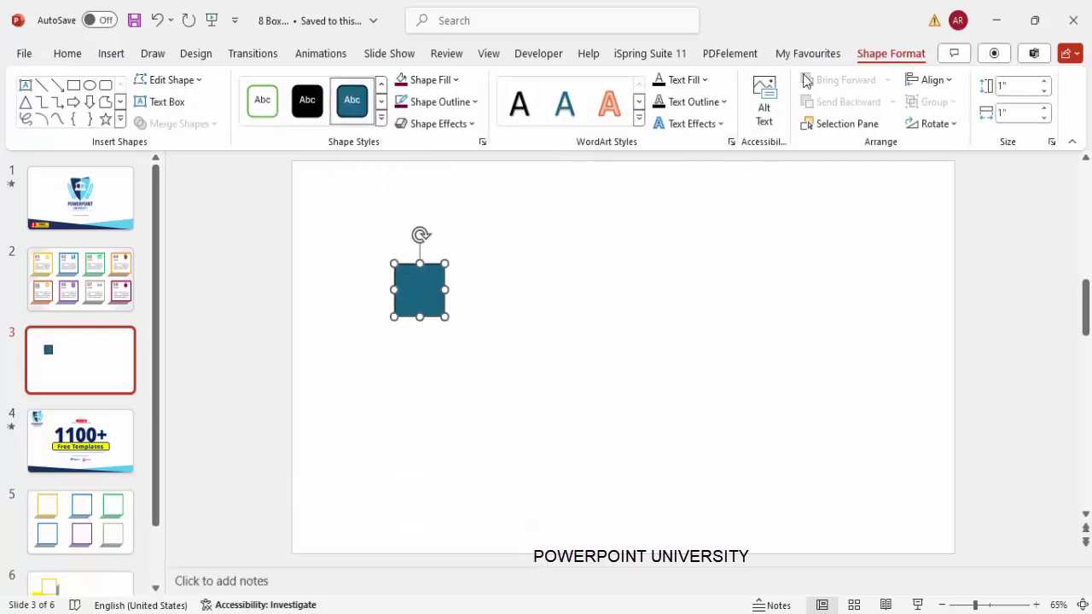
left_click(1020, 86)
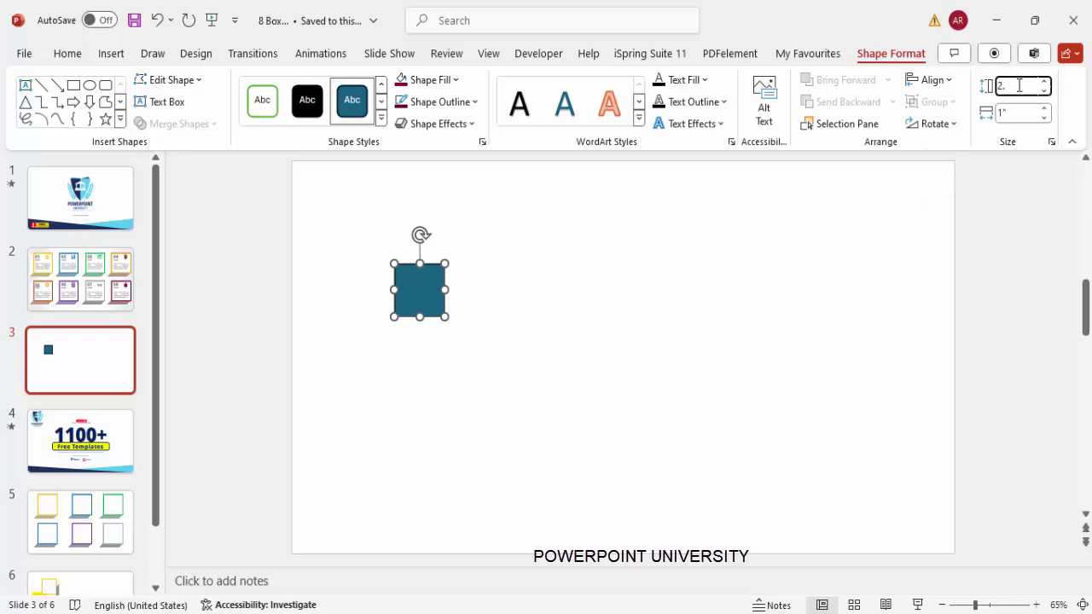
type("2.35")
left_click(1019, 113)
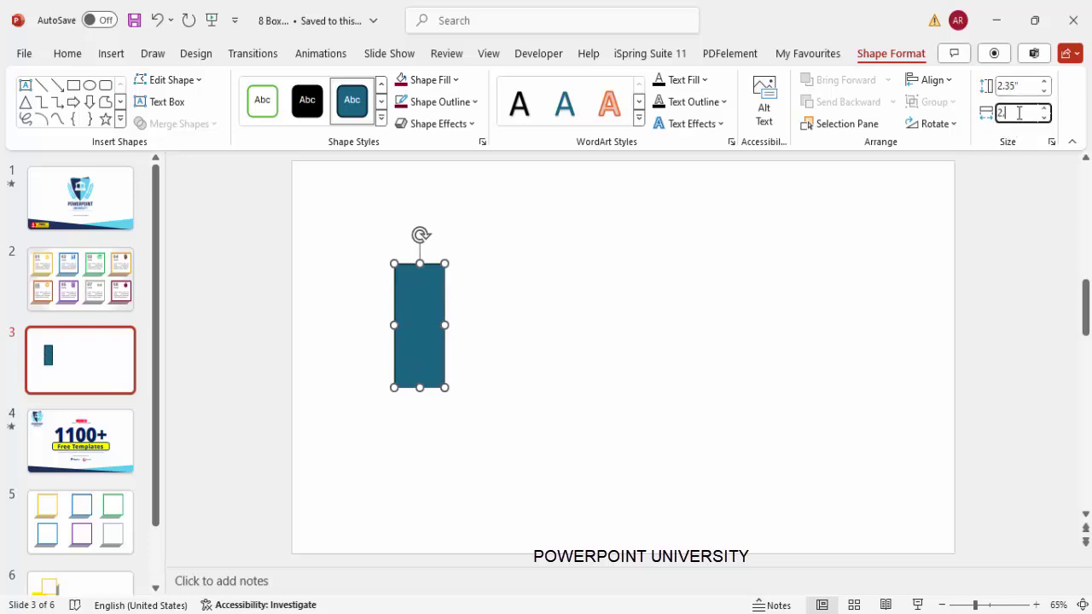
type("2.35")
key("Return")
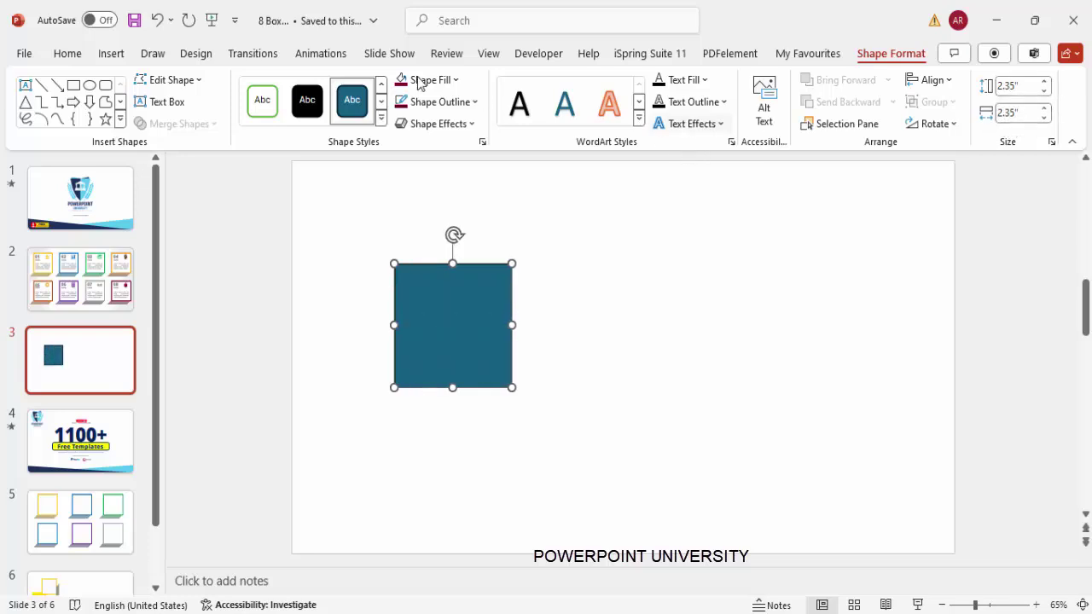
- Give the square a Light Green outline and No Fill
left_click(439, 102)
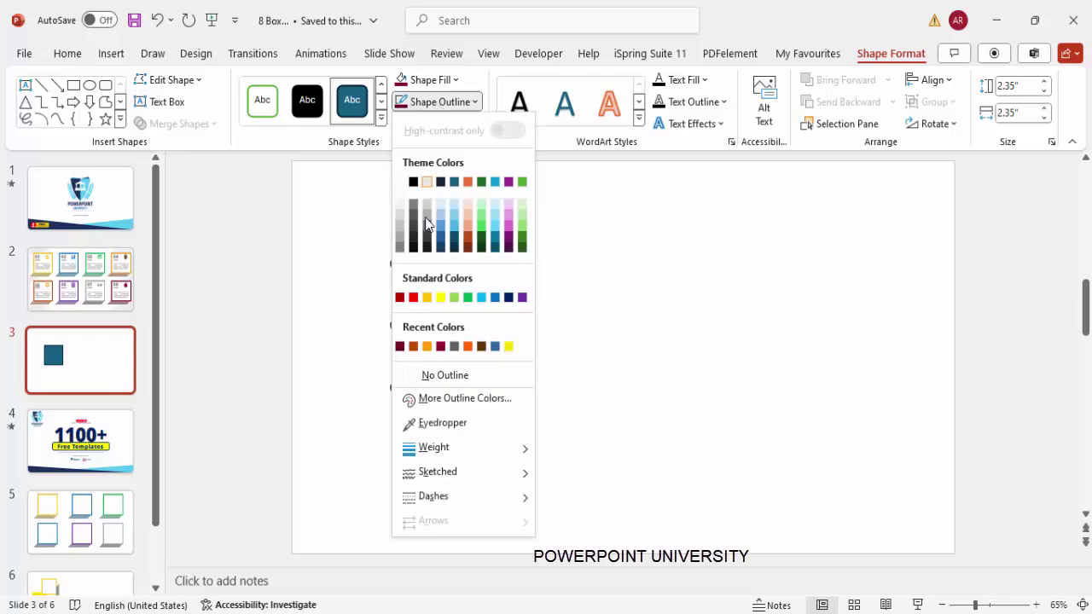
left_click(456, 299)
left_click(429, 79)
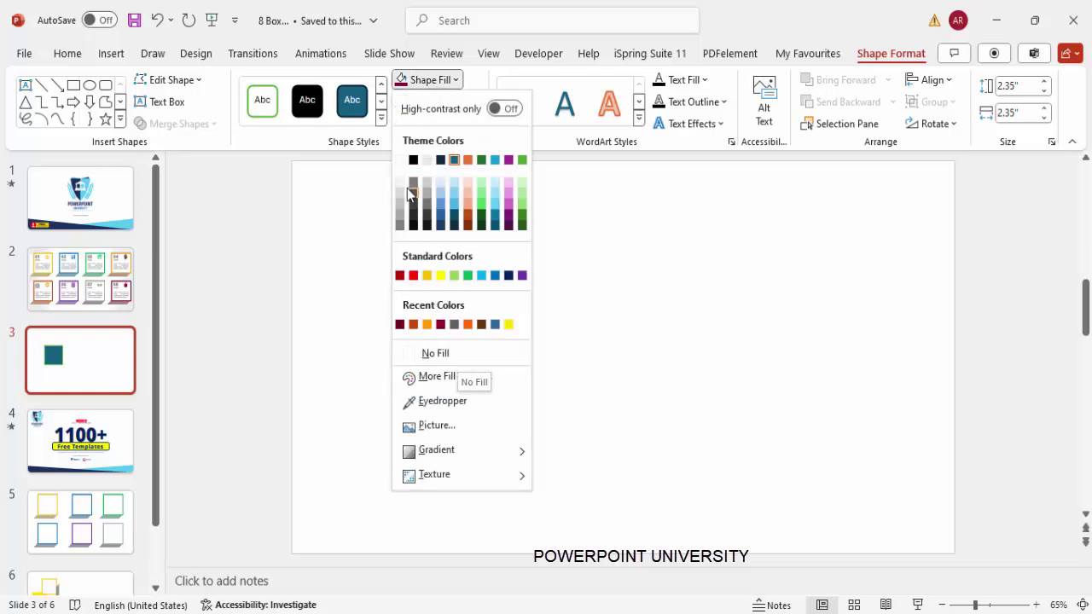
left_click(401, 167)
- Move the square up-left and duplicate it to its right
left_click(511, 328)
left_click(485, 275)
left_click_drag(480, 266, 454, 216)
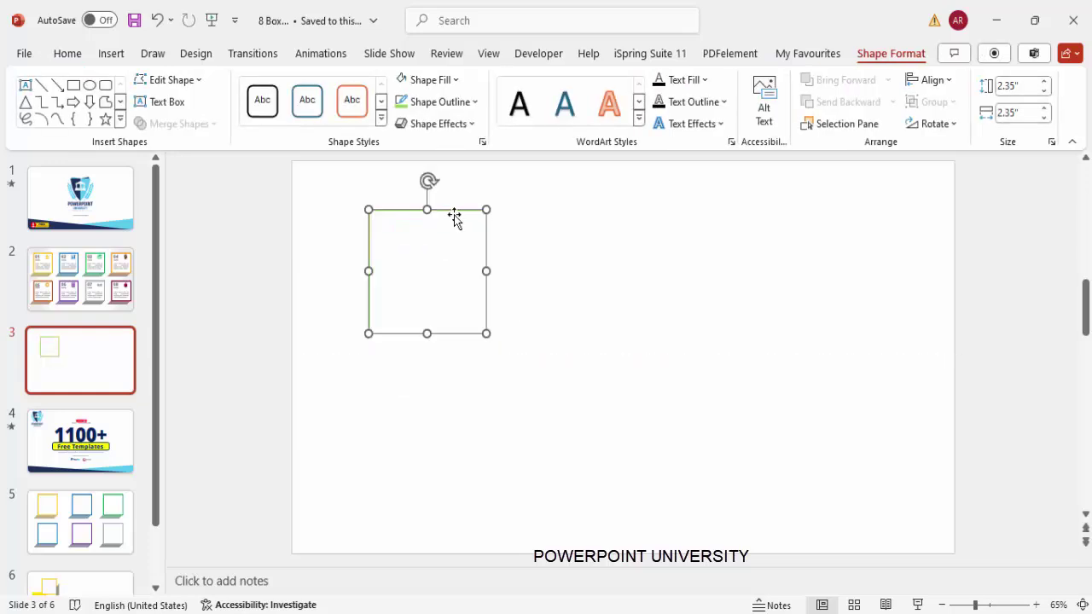
left_click_drag(455, 217, 694, 216)
left_click(457, 212)
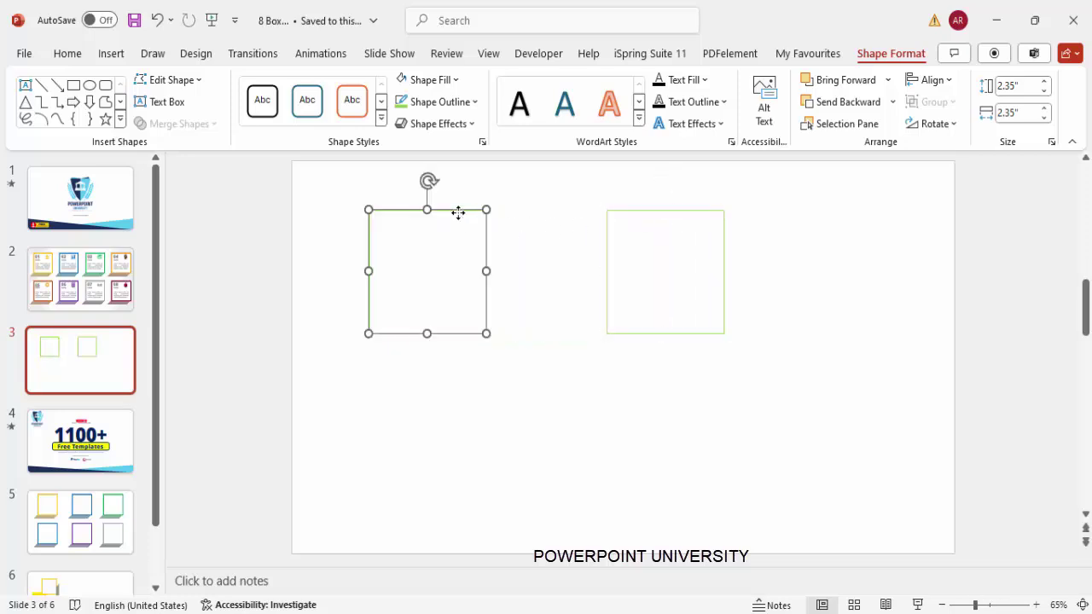
- Apply the Oblique: Bottom Left 3-D rotation preset to the left square in Format Shape
right_click(453, 209)
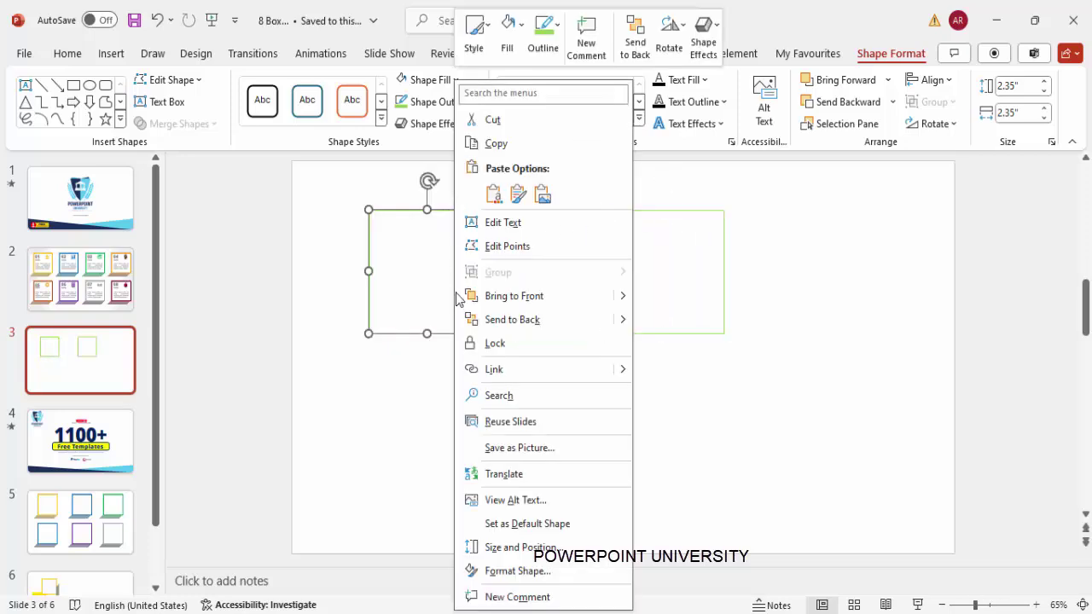
left_click(546, 573)
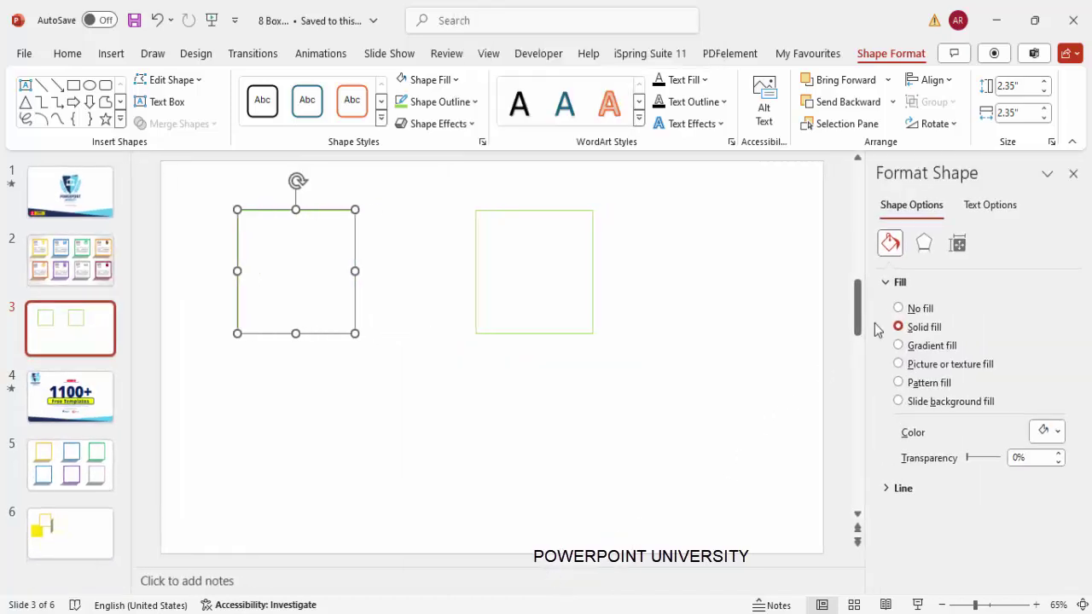
left_click(922, 249)
left_click(887, 376)
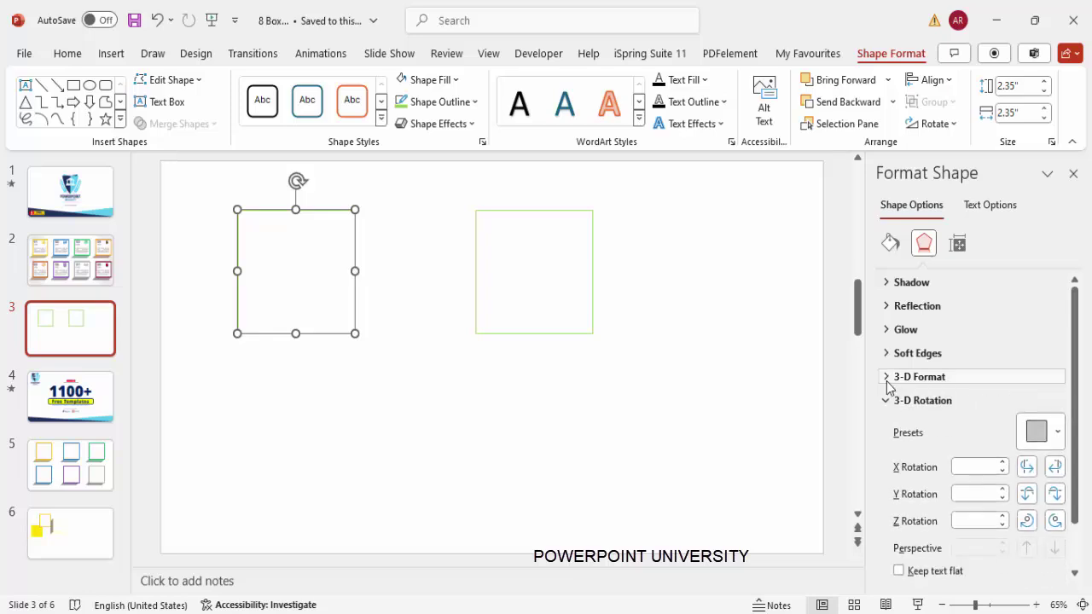
left_click(924, 400)
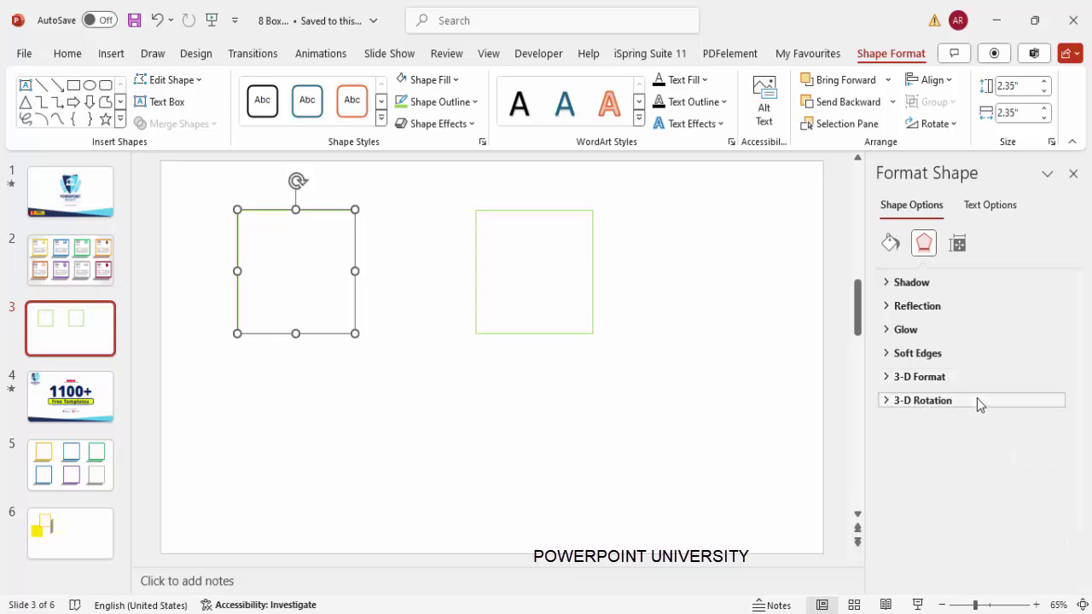
left_click(976, 399)
scroll(967, 414, "down", 1)
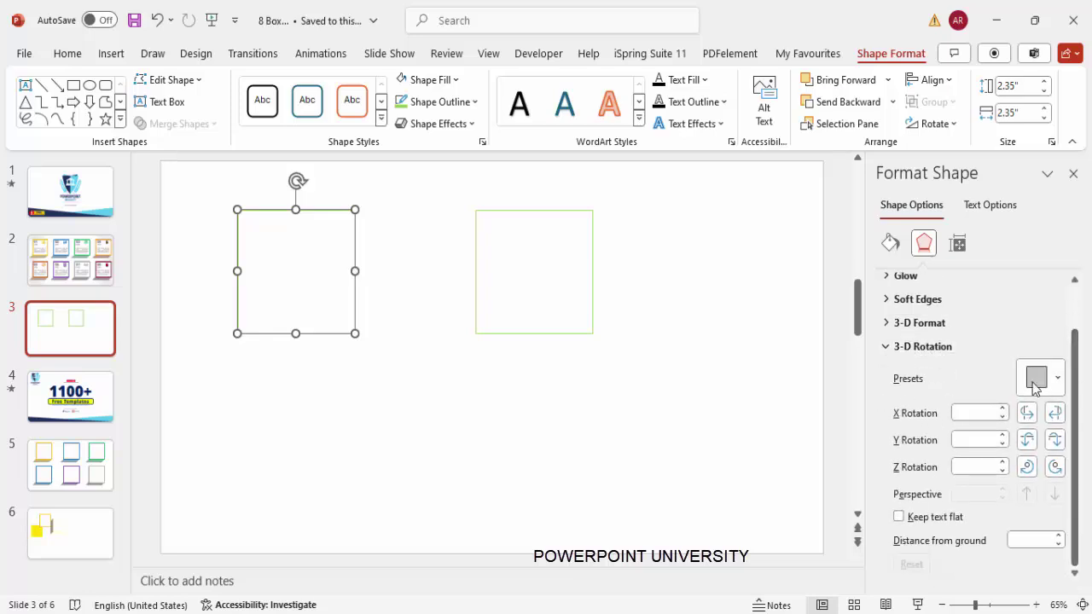
left_click(1057, 380)
left_click_drag(1083, 256, 1076, 339)
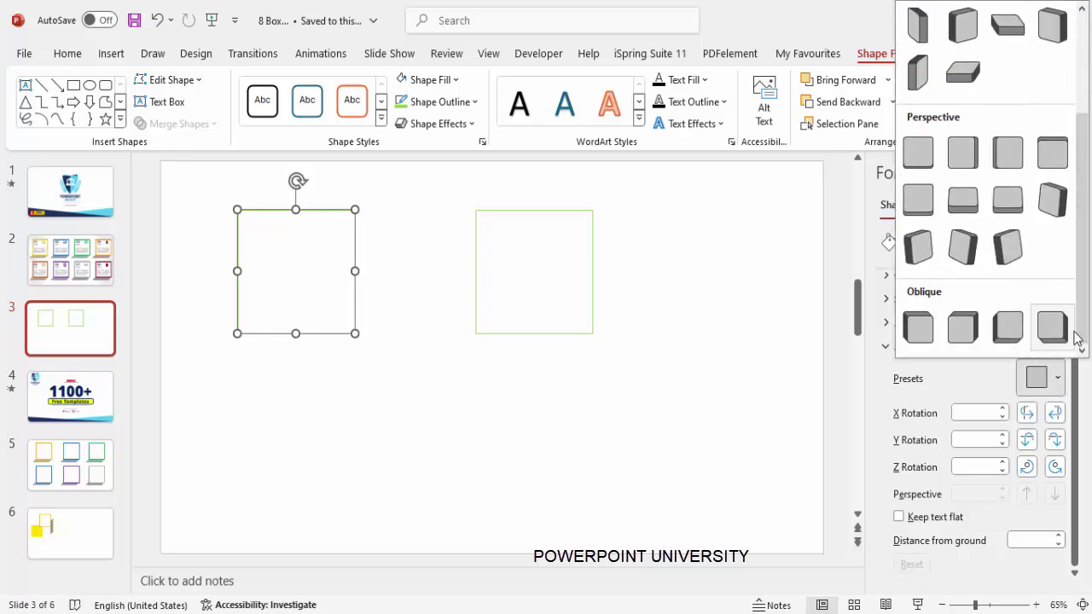
left_click(1008, 335)
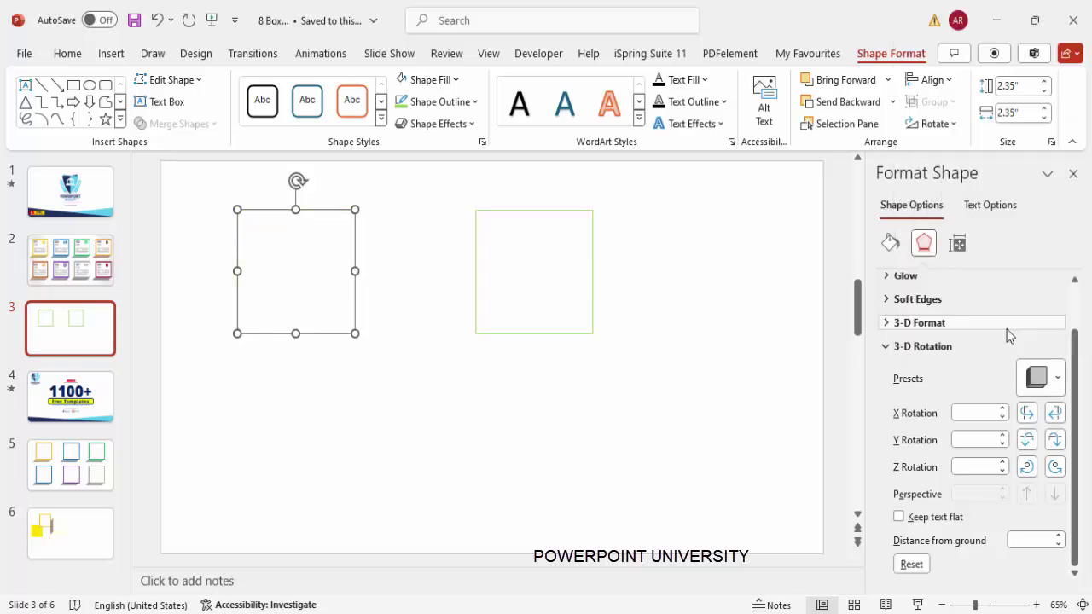
left_click(402, 380)
- Set the left square's 3-D Format depth size to 150 pt
left_click(352, 293)
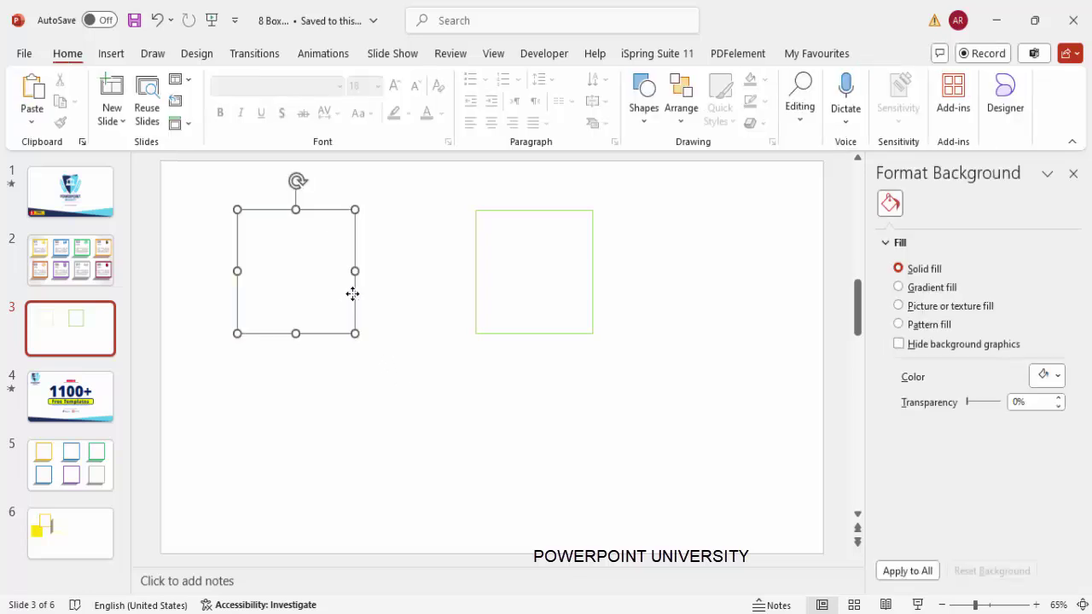
double_click(352, 293)
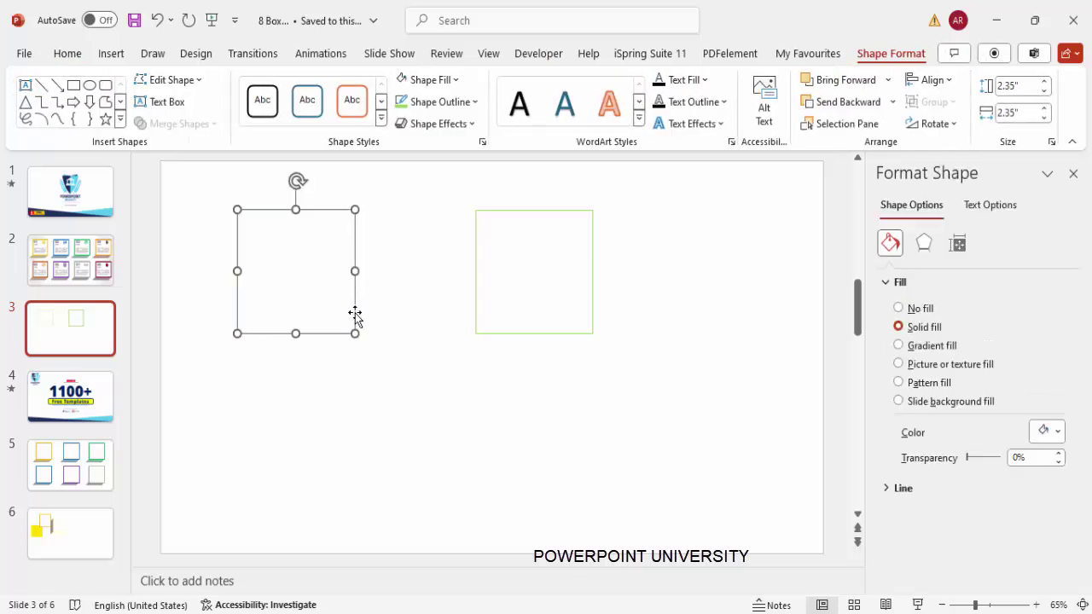
left_click(923, 245)
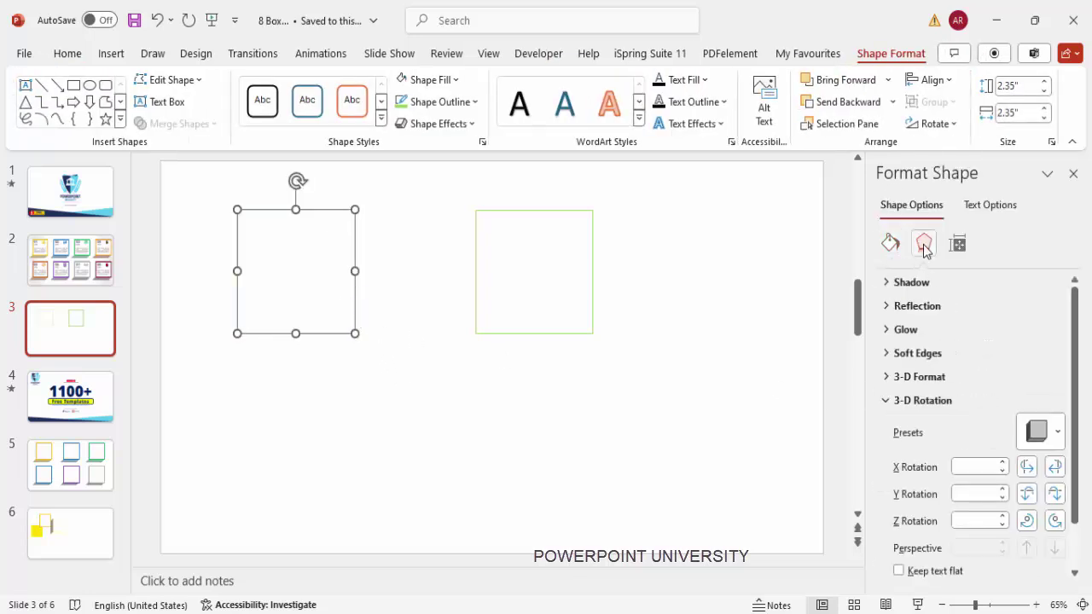
left_click(934, 388)
left_click_drag(1077, 366, 1083, 426)
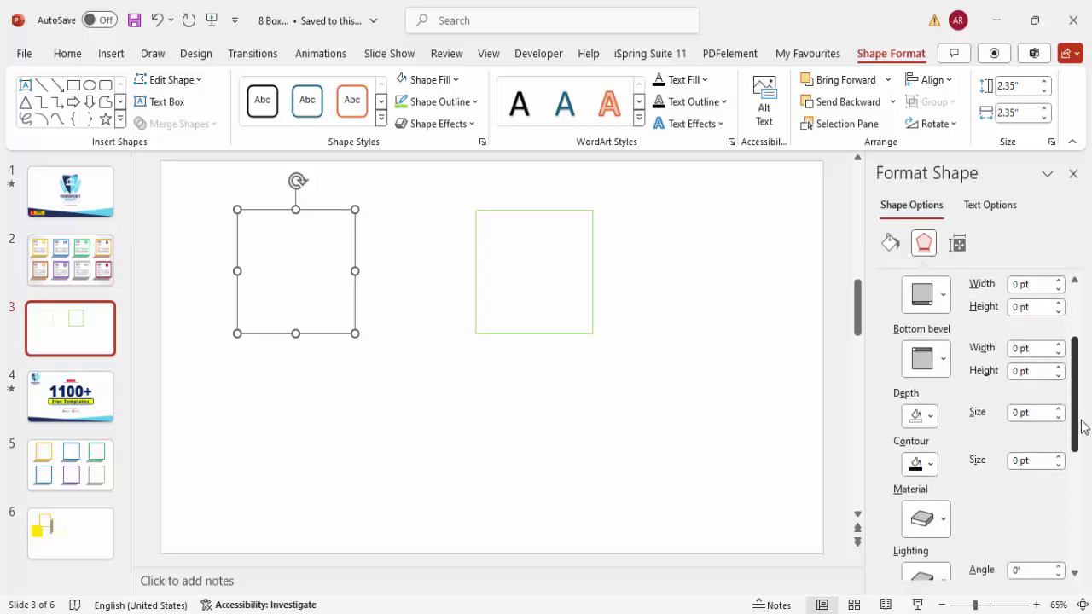
left_click(1024, 412)
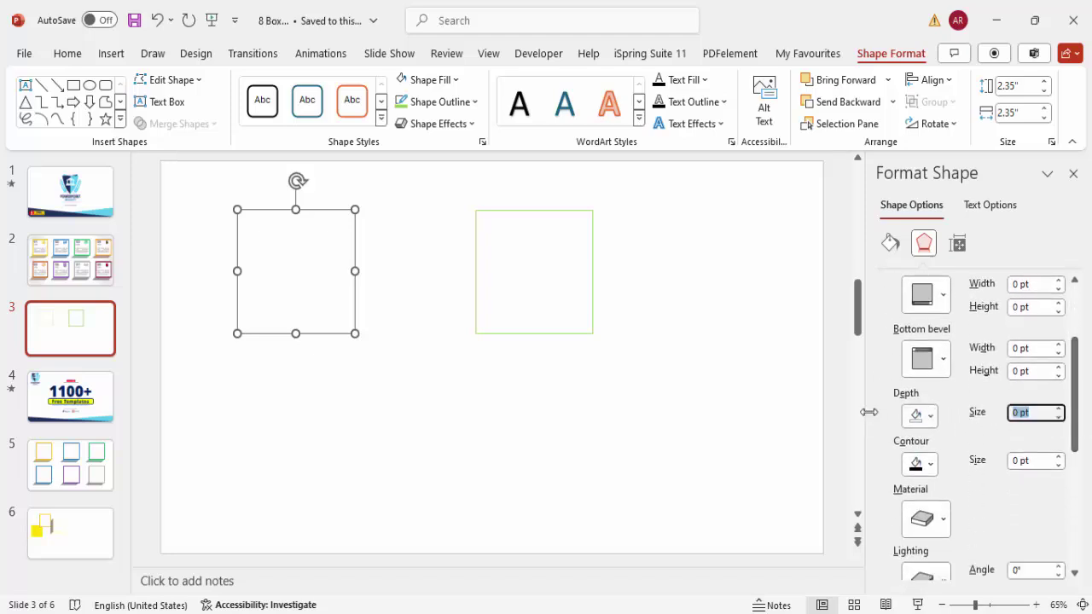
type("125")
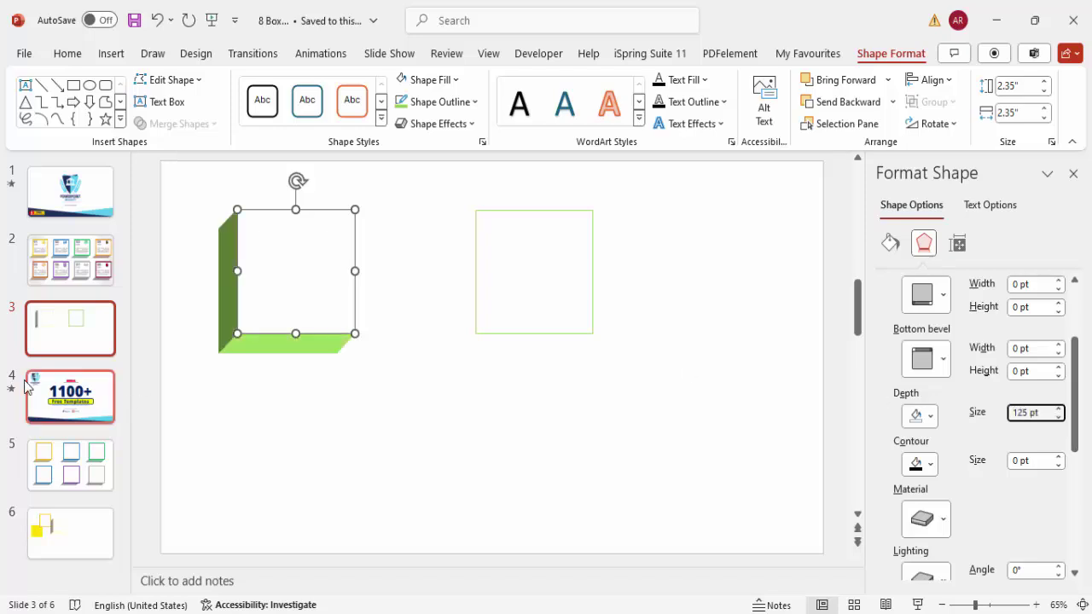
left_click_drag(1046, 416, 961, 416)
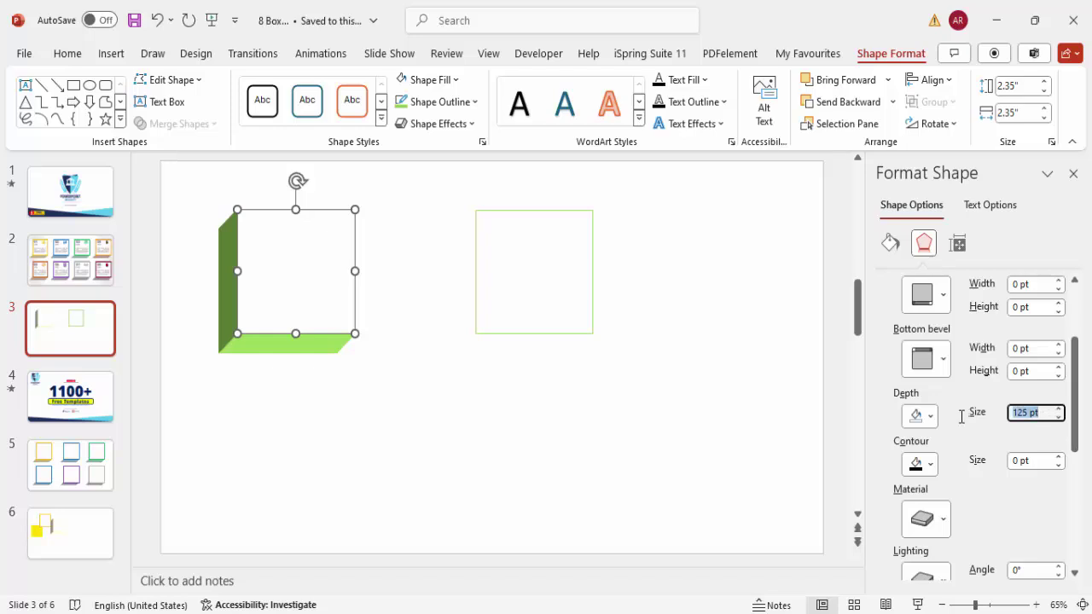
type("150")
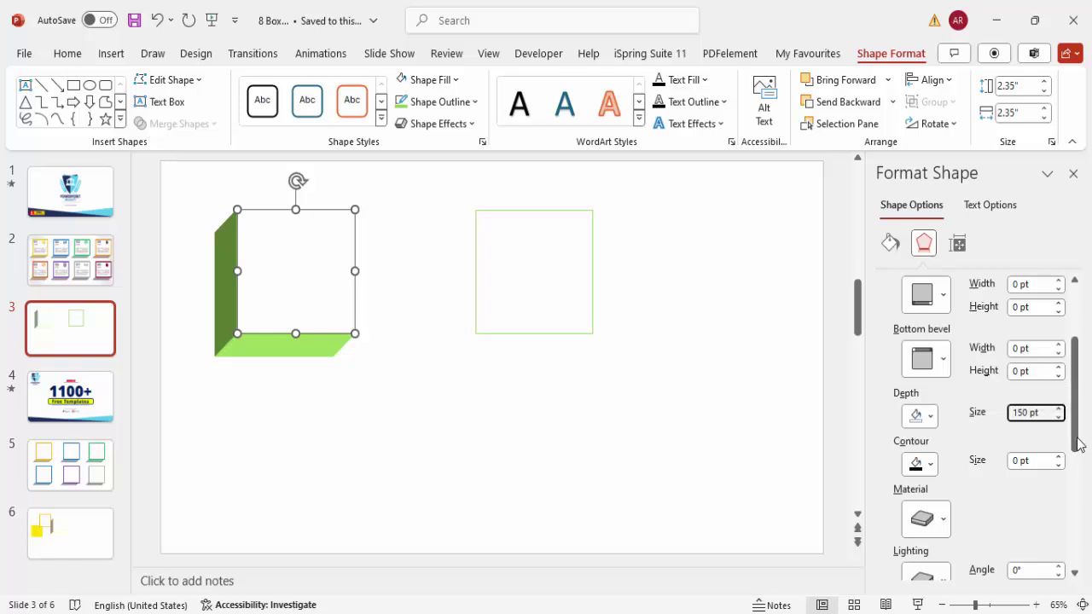
left_click_drag(1077, 441, 1076, 472)
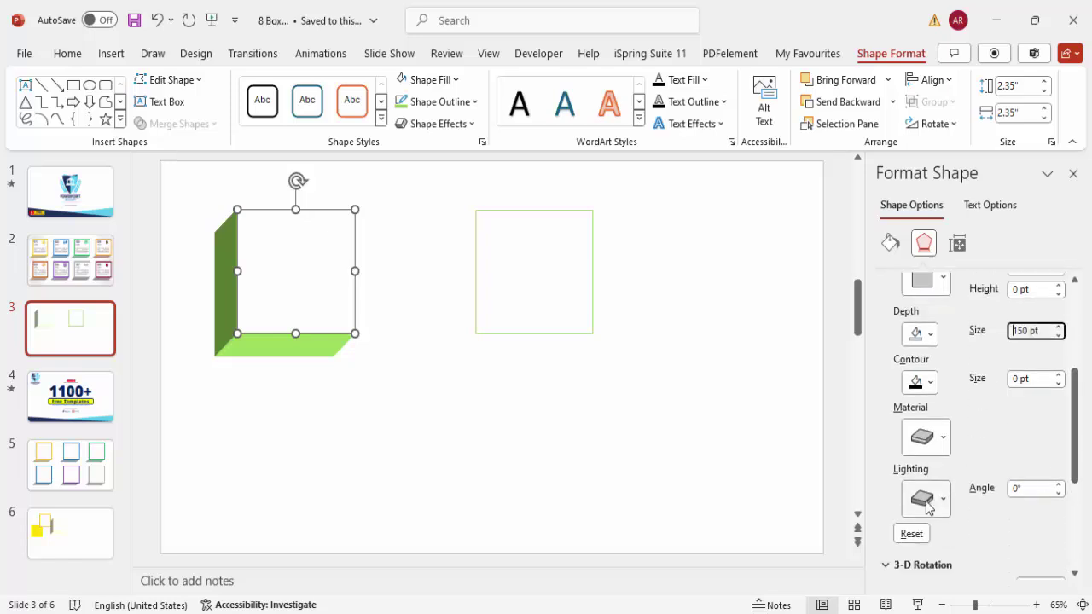
- Apply a Neutral lighting preset and a Standard material preset to the box
left_click(944, 515)
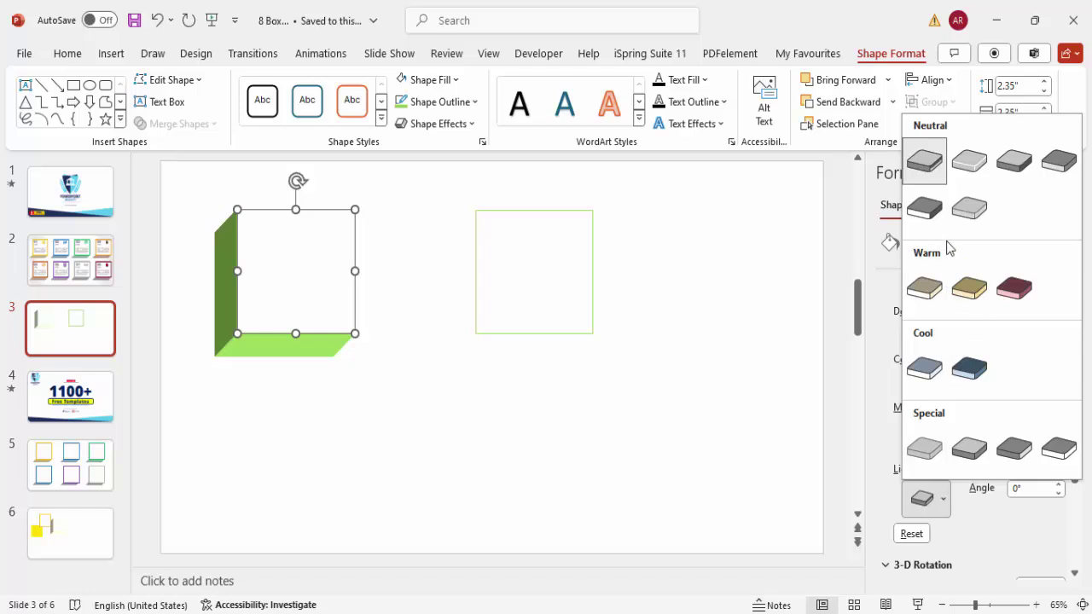
left_click(930, 211)
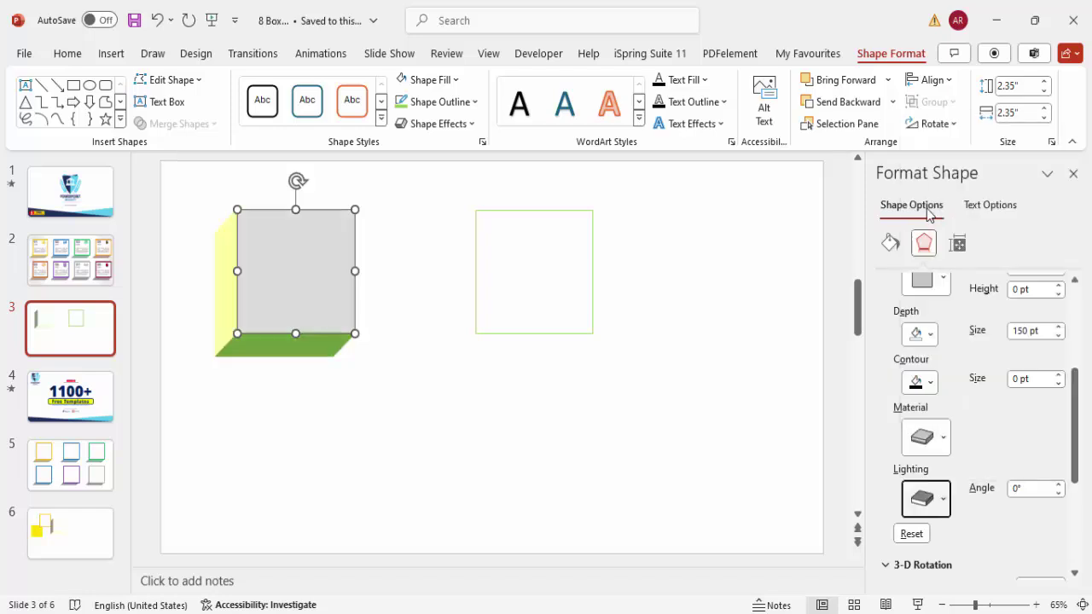
left_click(944, 437)
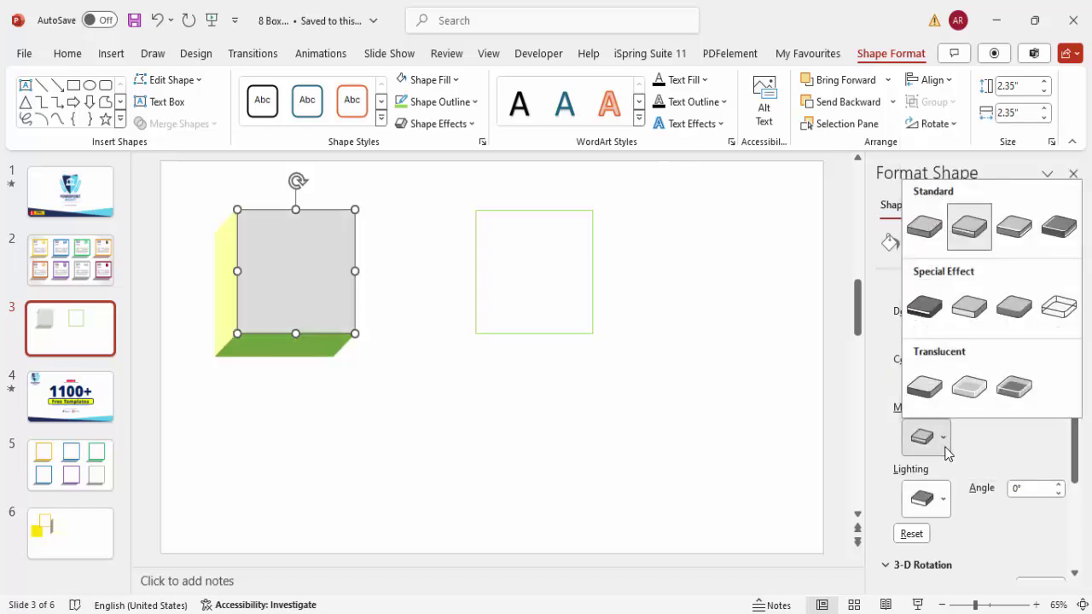
left_click(972, 228)
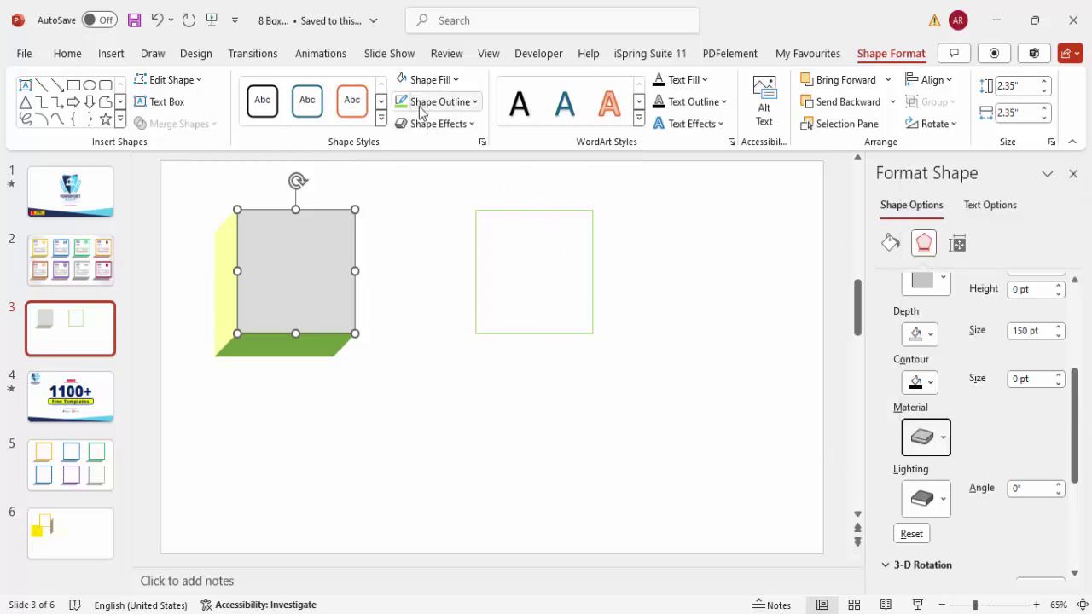
- Give the cube a standard Green outline
left_click(469, 102)
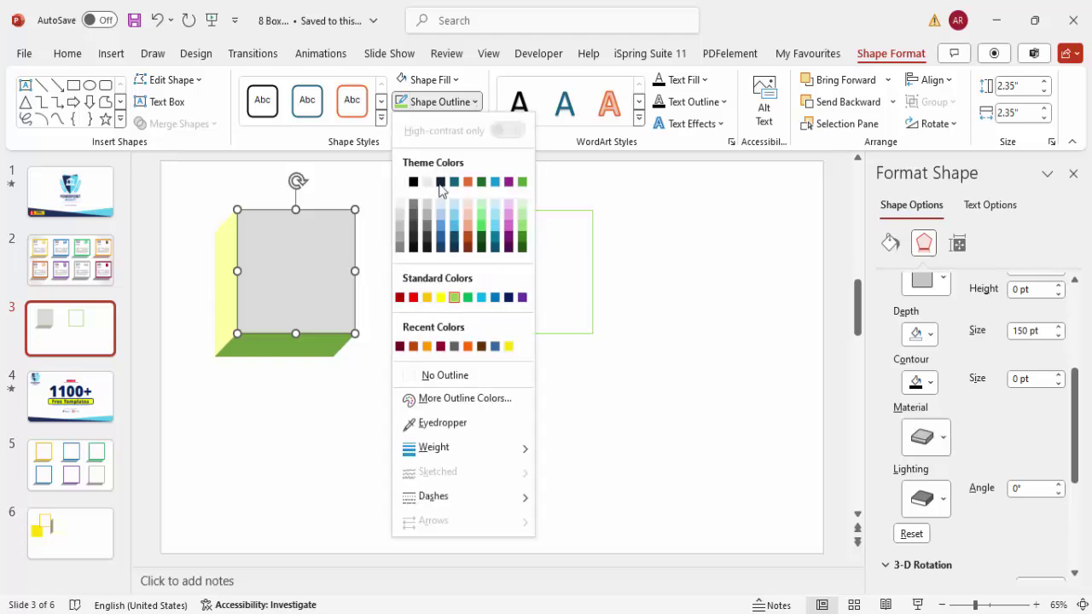
left_click(468, 298)
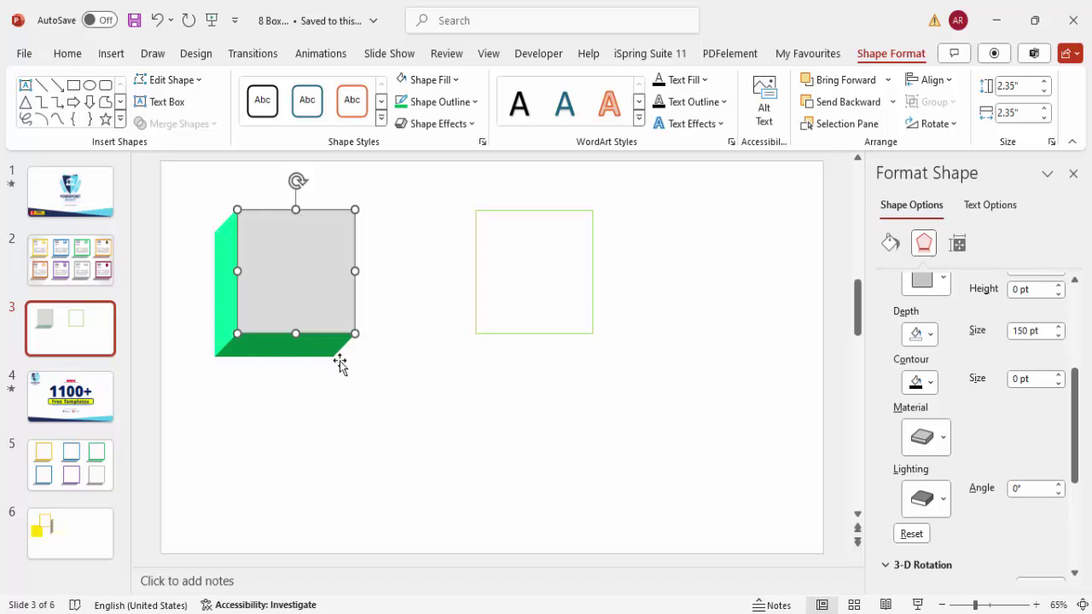
left_click(546, 222)
- Place the empty green-outlined square onto the cube's front face
left_click(545, 211)
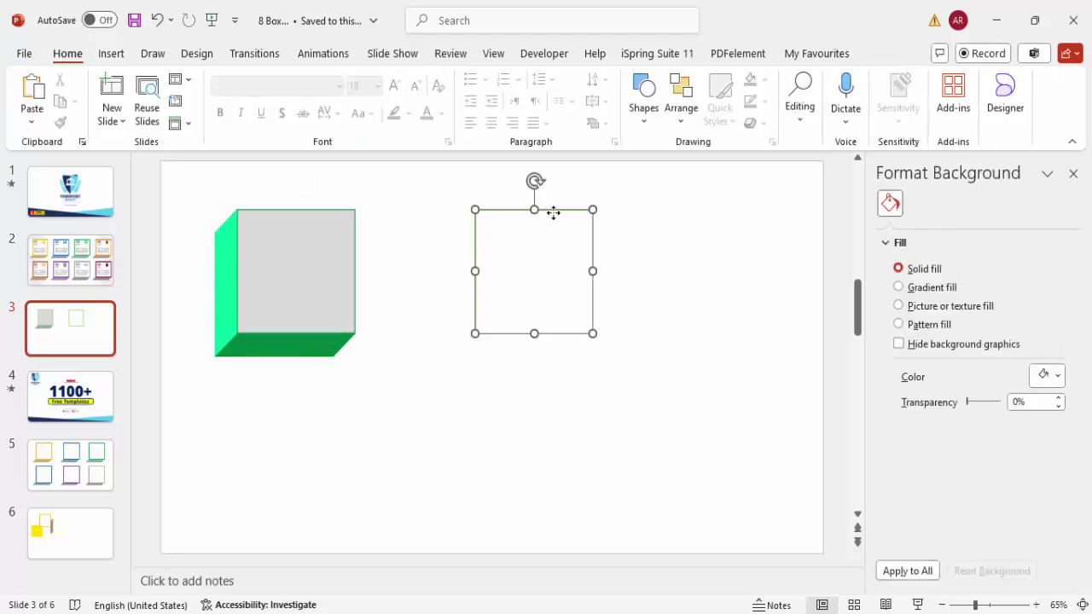
left_click_drag(561, 217, 324, 213)
left_click(431, 324)
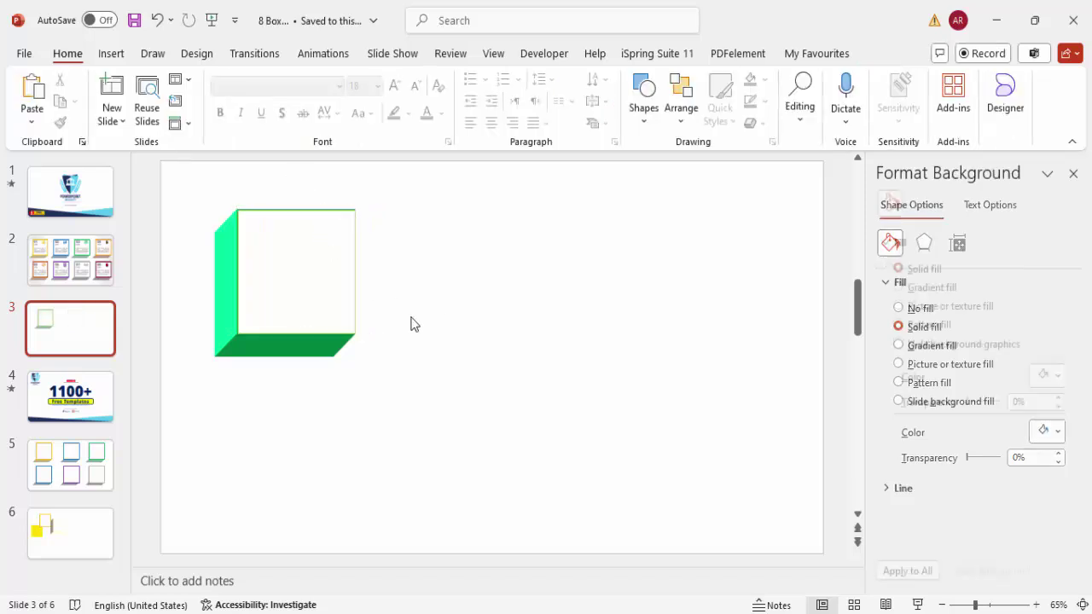
left_click_drag(475, 452, 158, 160)
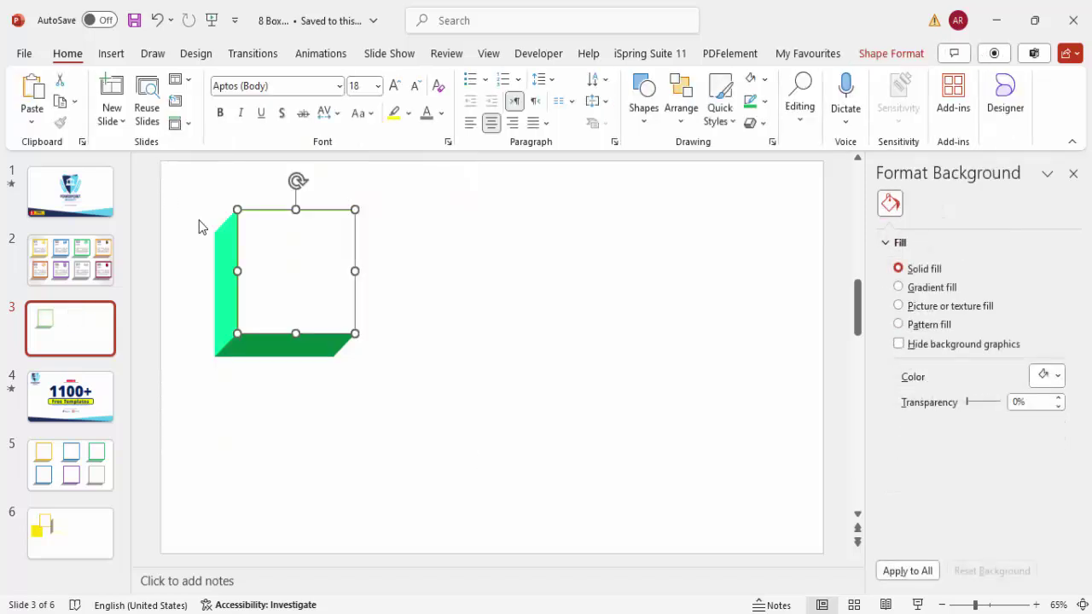
- Move the box to the top-left and copy it rightward into a row of four
left_click(346, 317)
left_click_drag(311, 288, 282, 275)
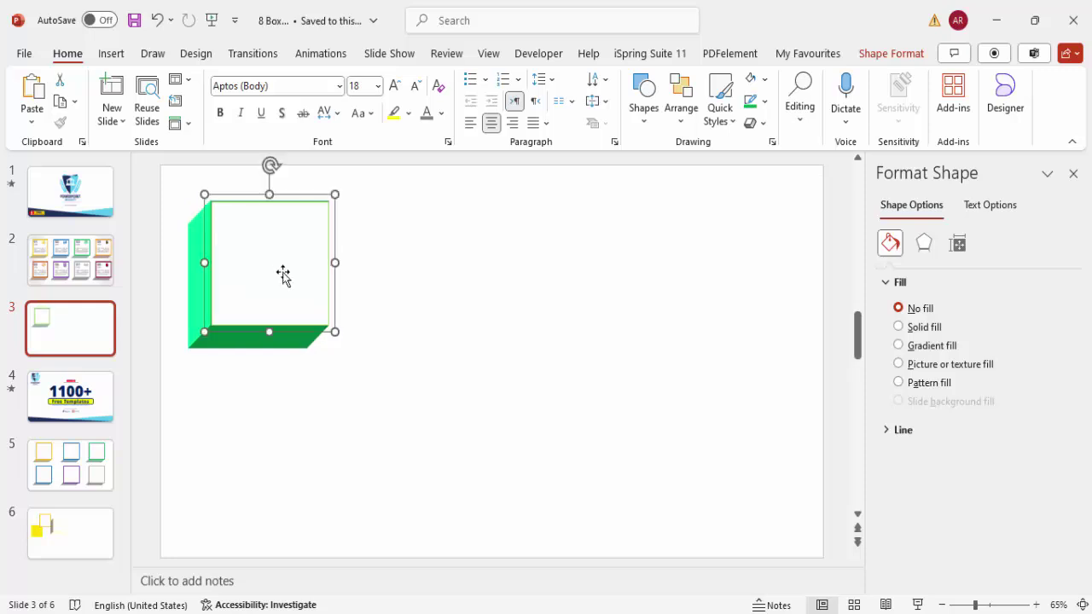
left_click_drag(268, 276, 732, 266)
left_click(566, 284, "shift")
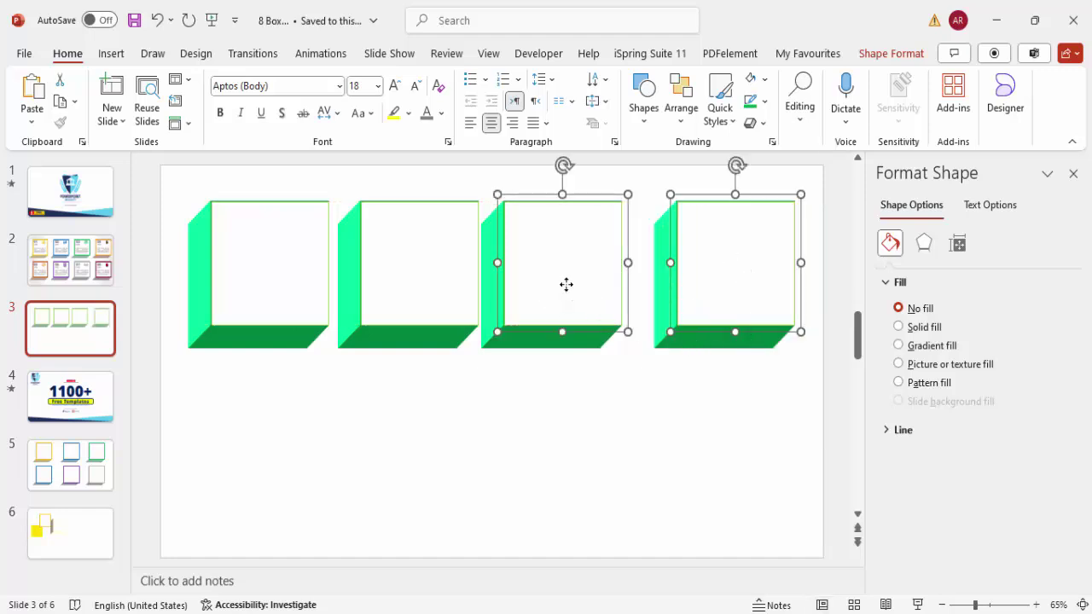
left_click(361, 278, "shift")
left_click(270, 266, "shift")
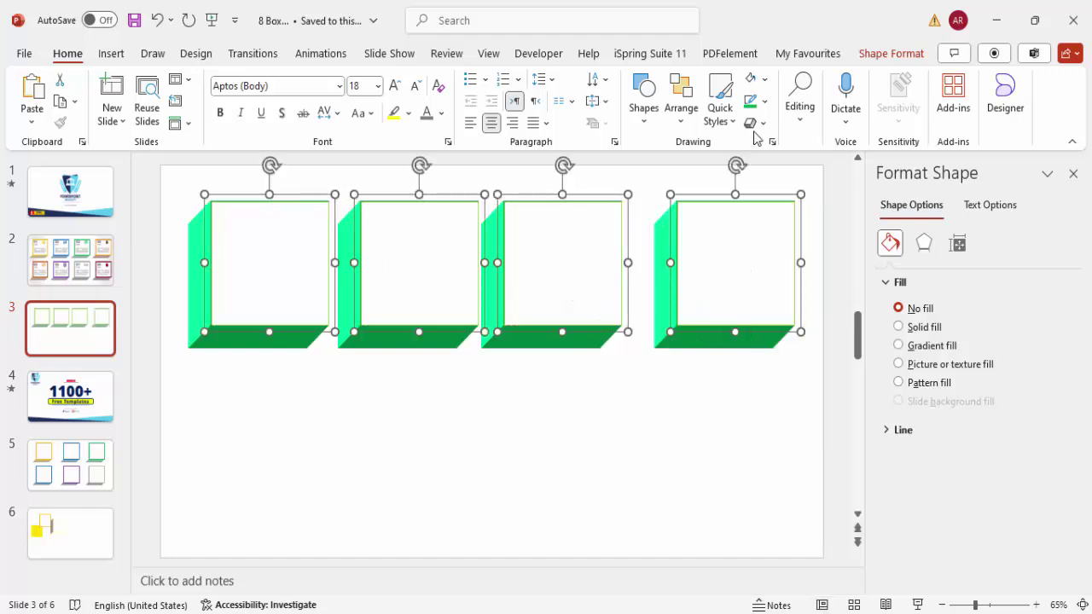
- Distribute the four top-row boxes horizontally with Align > Distribute Horizontally
left_click(890, 54)
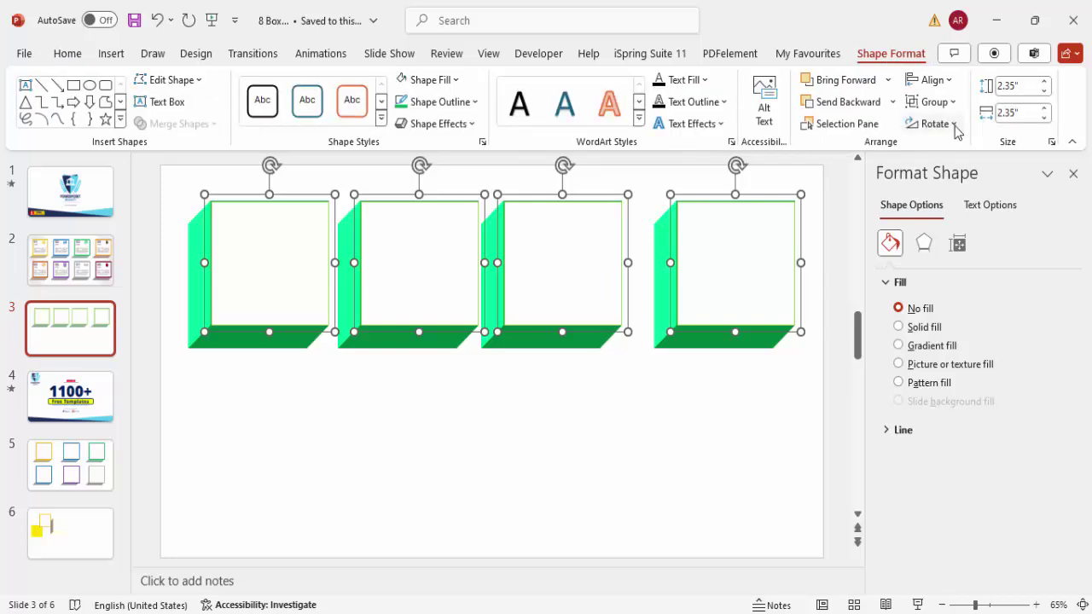
left_click(954, 125)
left_click(932, 79)
left_click(932, 80)
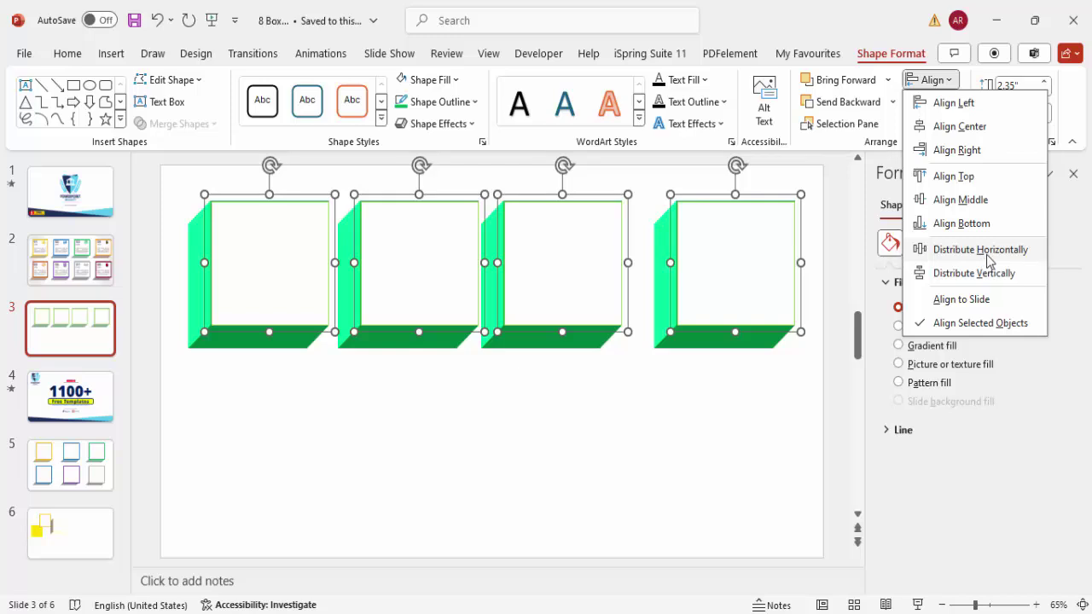
left_click(981, 250)
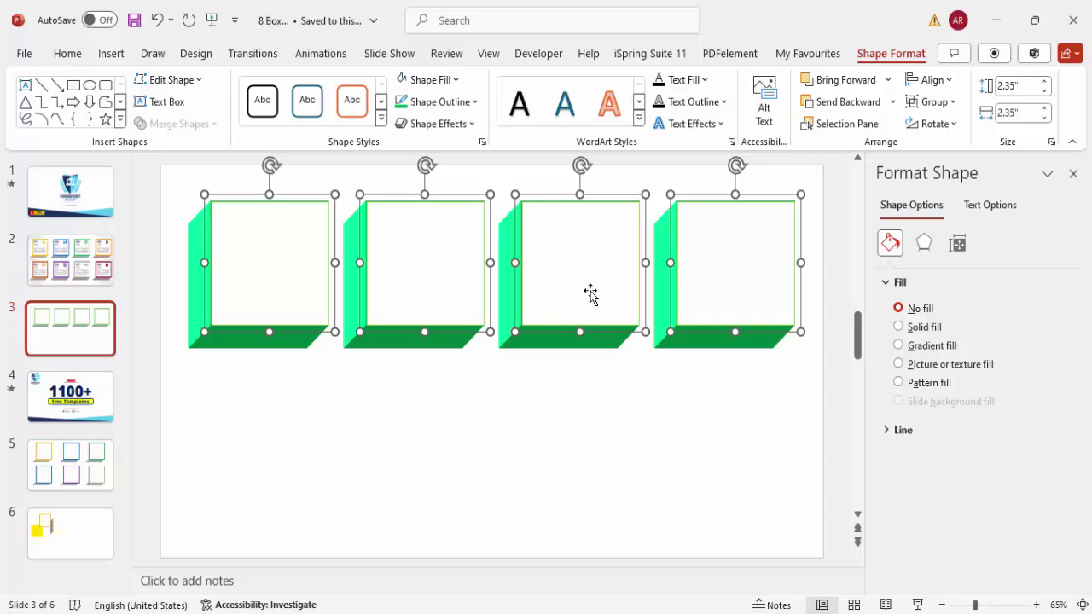
- Copy the row of boxes downward to form a second row of four
left_click_drag(594, 298, 605, 487)
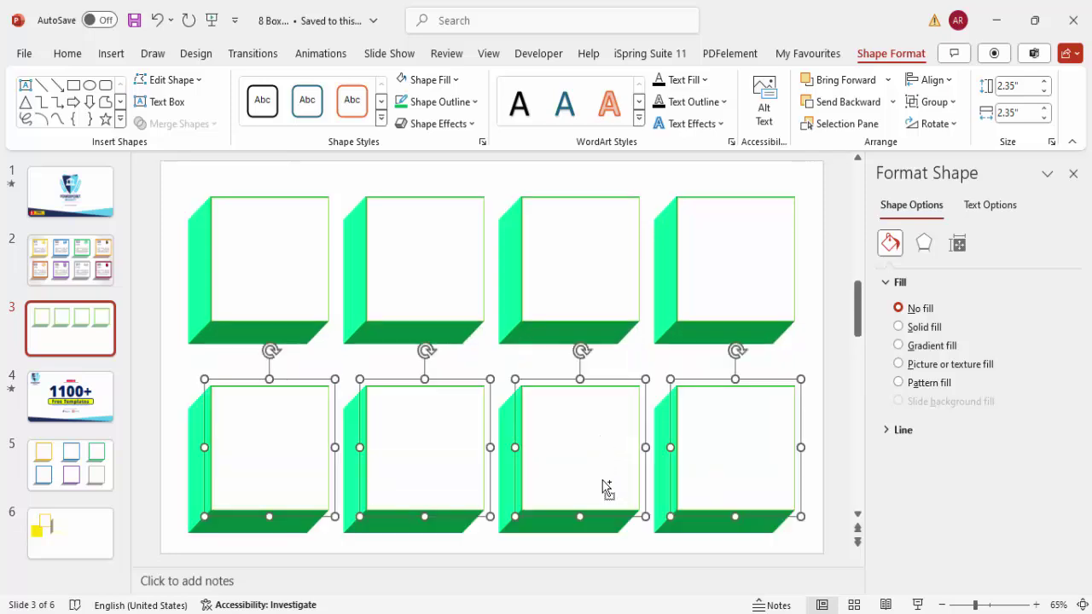
left_click(704, 364)
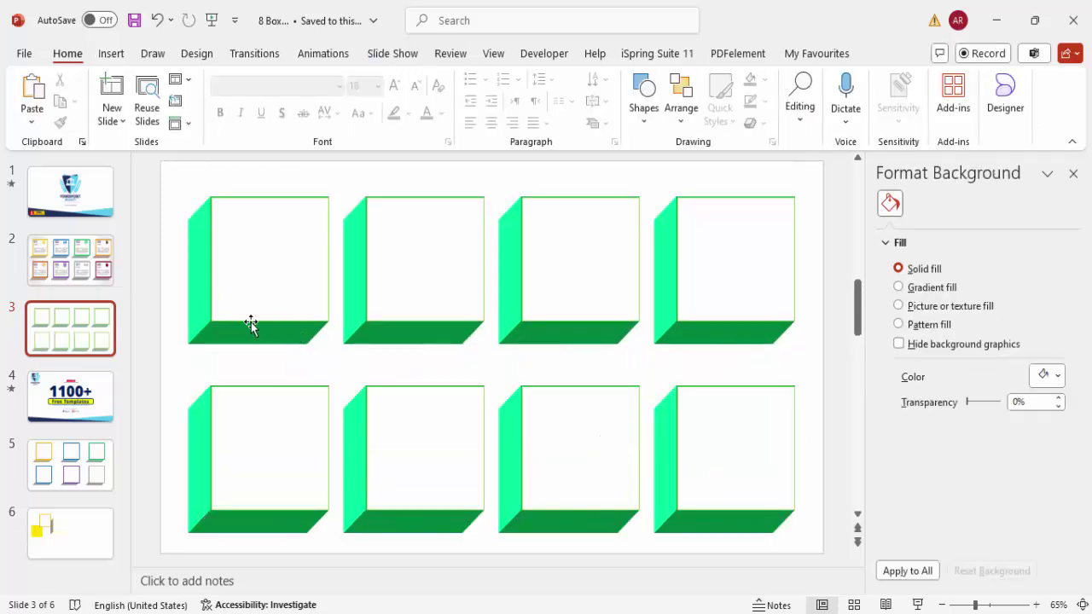
left_click(194, 271)
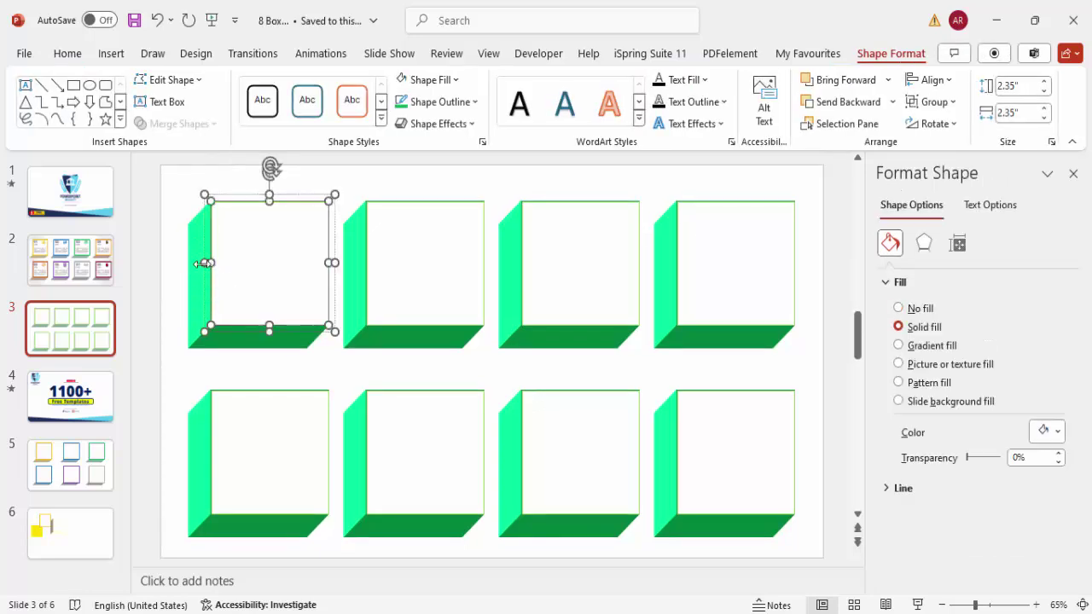
left_click(276, 381)
left_click(282, 290)
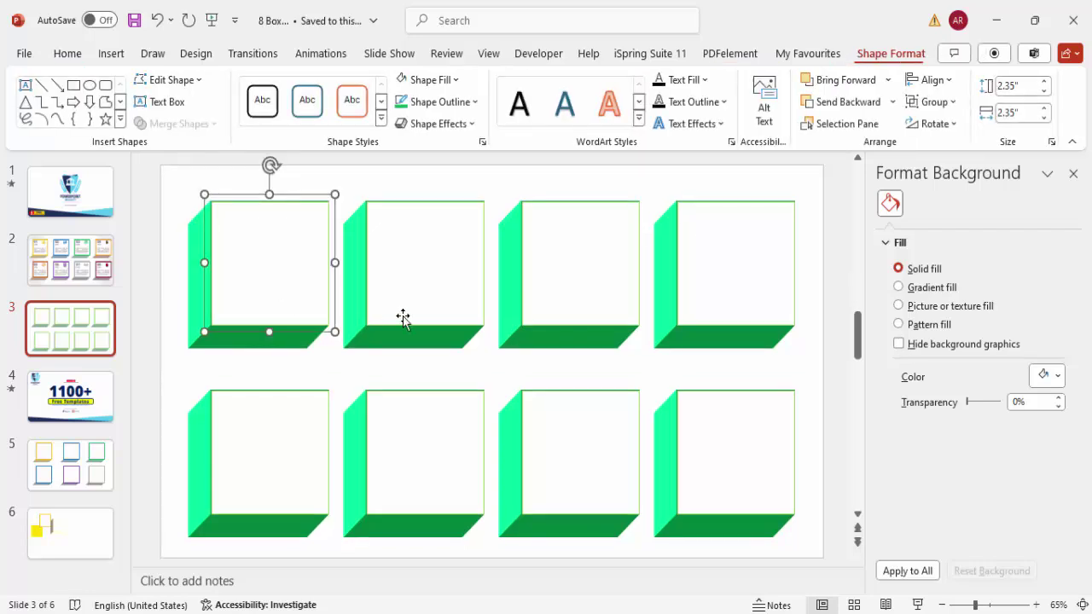
- Select all boxes, then undo an accidental nudge of the first front square
key("ctrl+a")
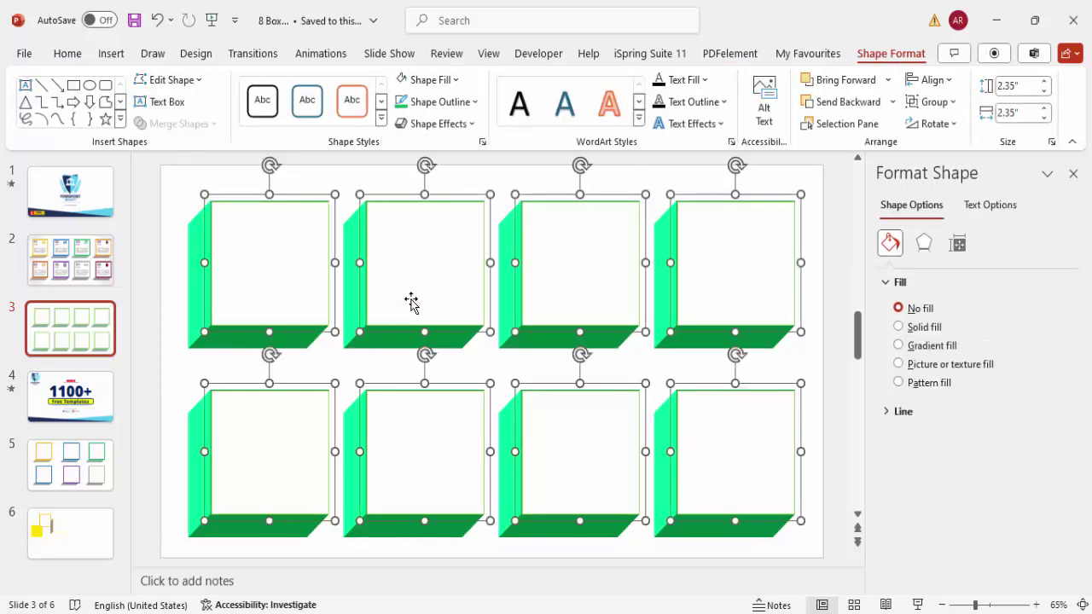
key("Tab")
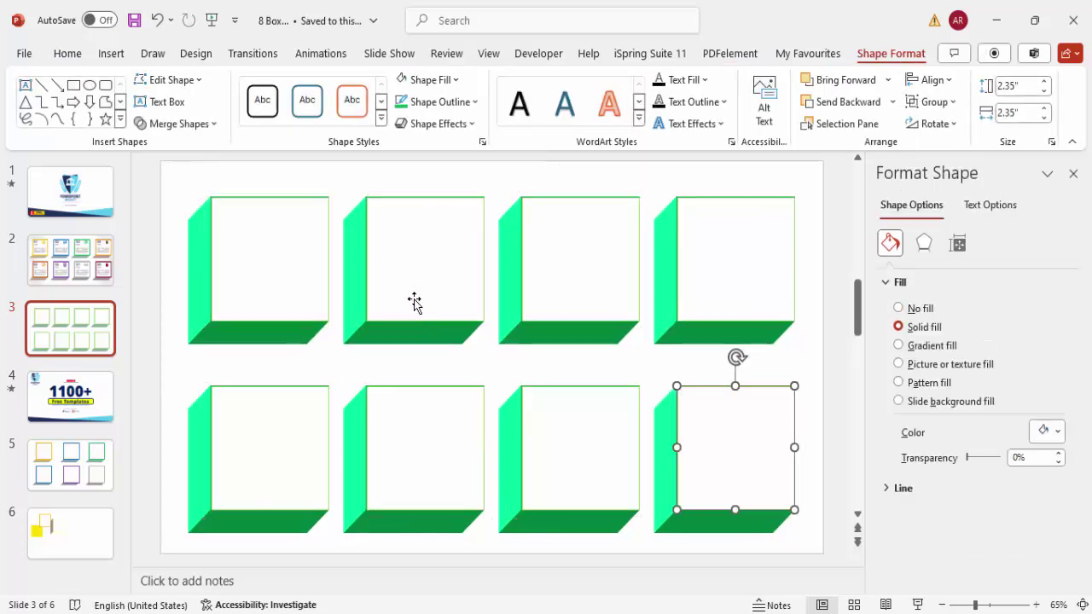
left_click(319, 353)
left_click(261, 236)
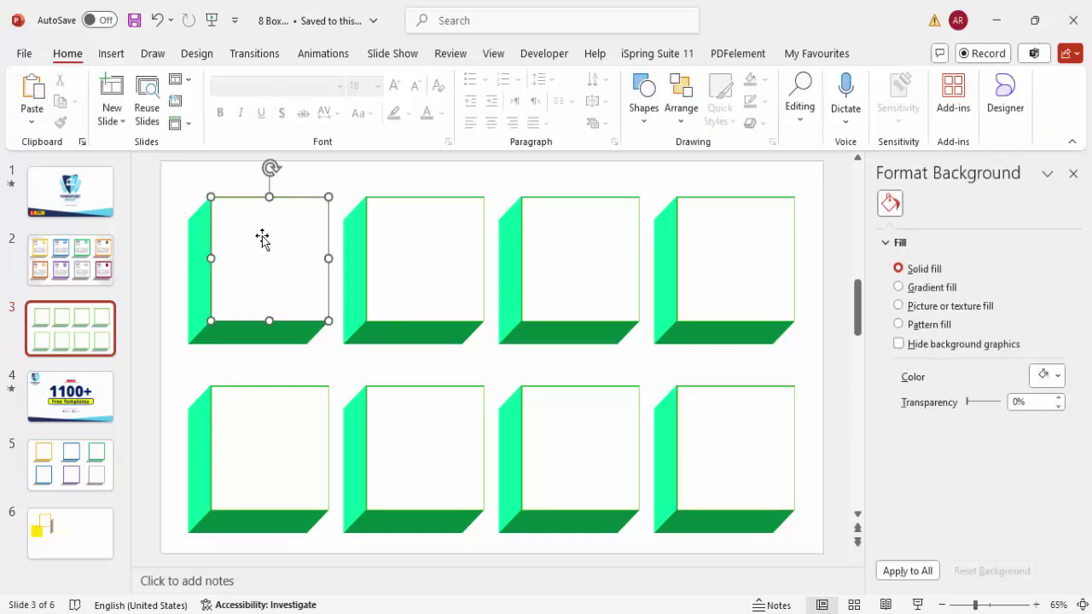
left_click_drag(320, 232, 339, 231)
key("ctrl+z")
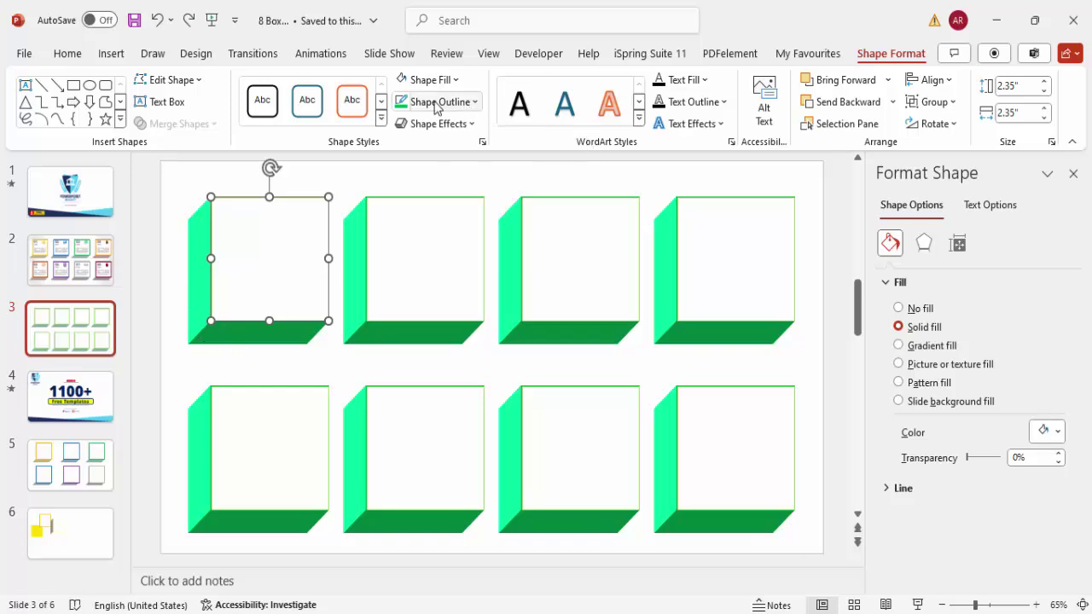
- Give the second top-row box a Blue outline
left_click(472, 103)
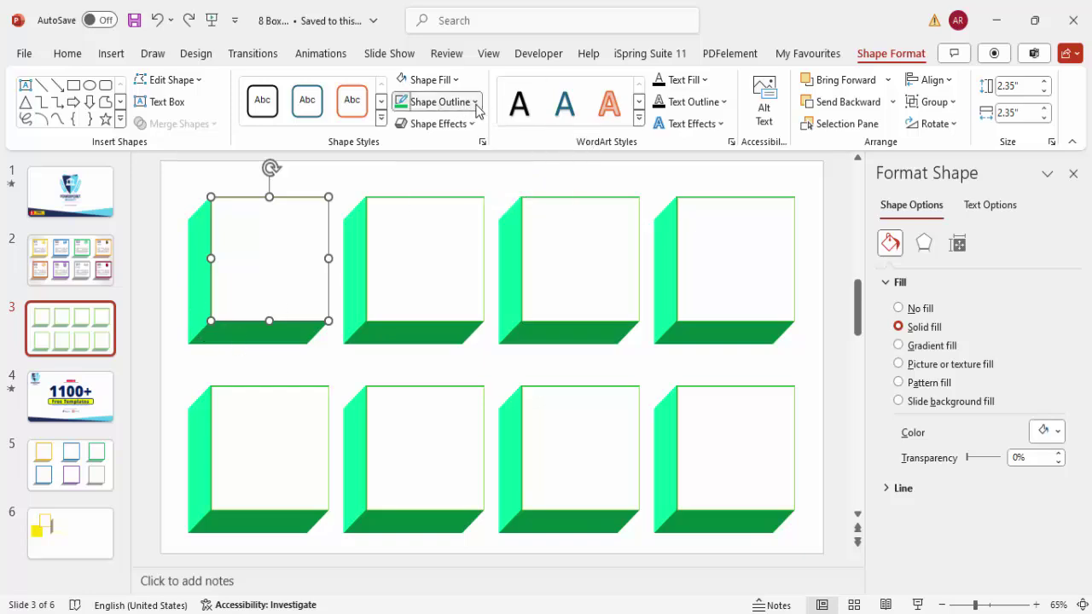
left_click(352, 234)
left_click(352, 231)
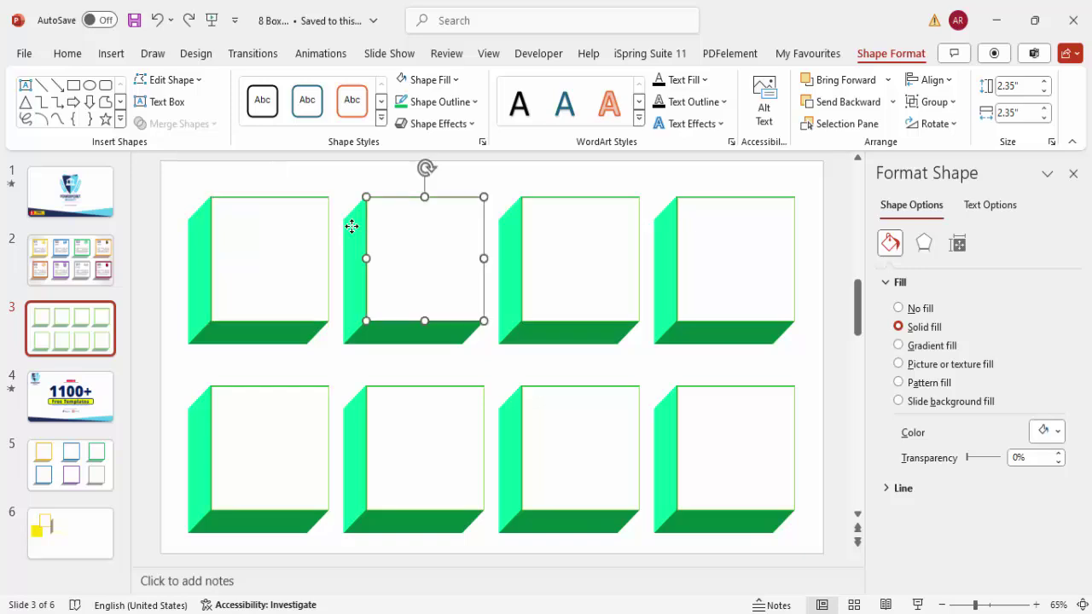
left_click(474, 103)
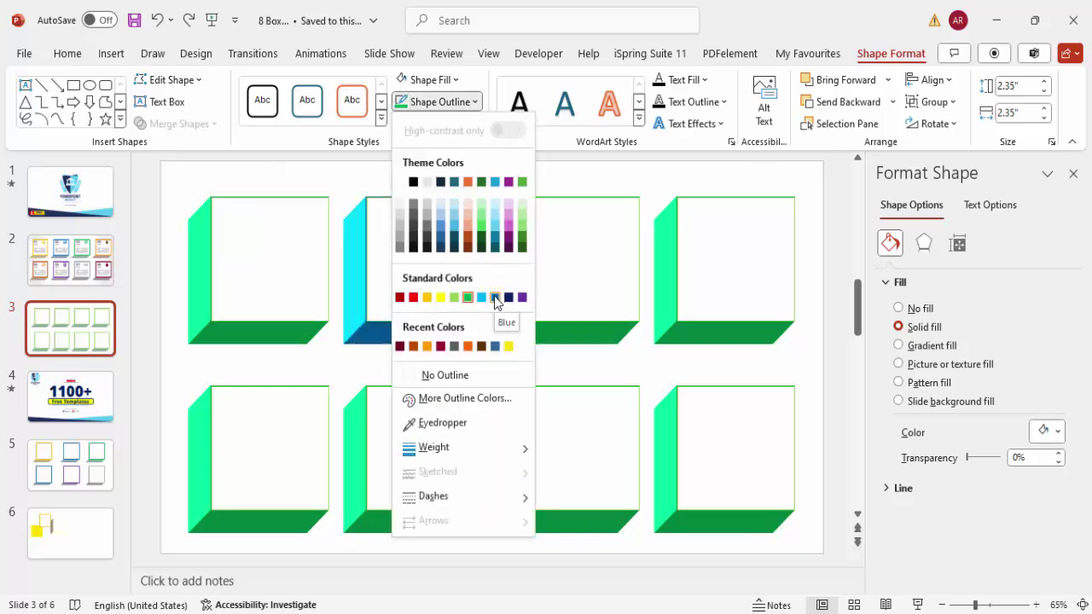
left_click(495, 297)
left_click(480, 271)
left_click(483, 268)
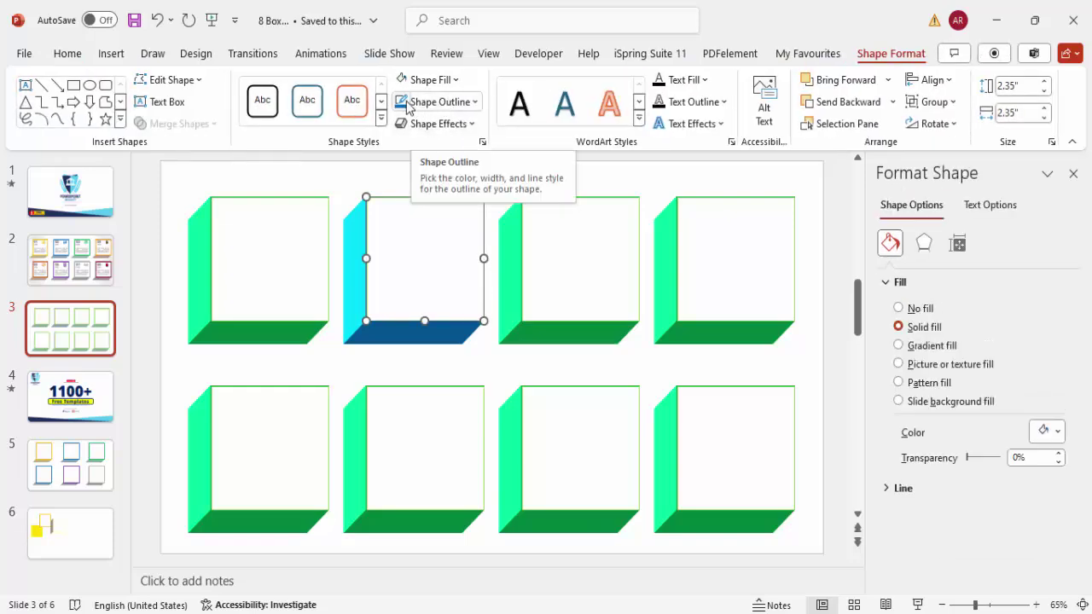
left_click(492, 200)
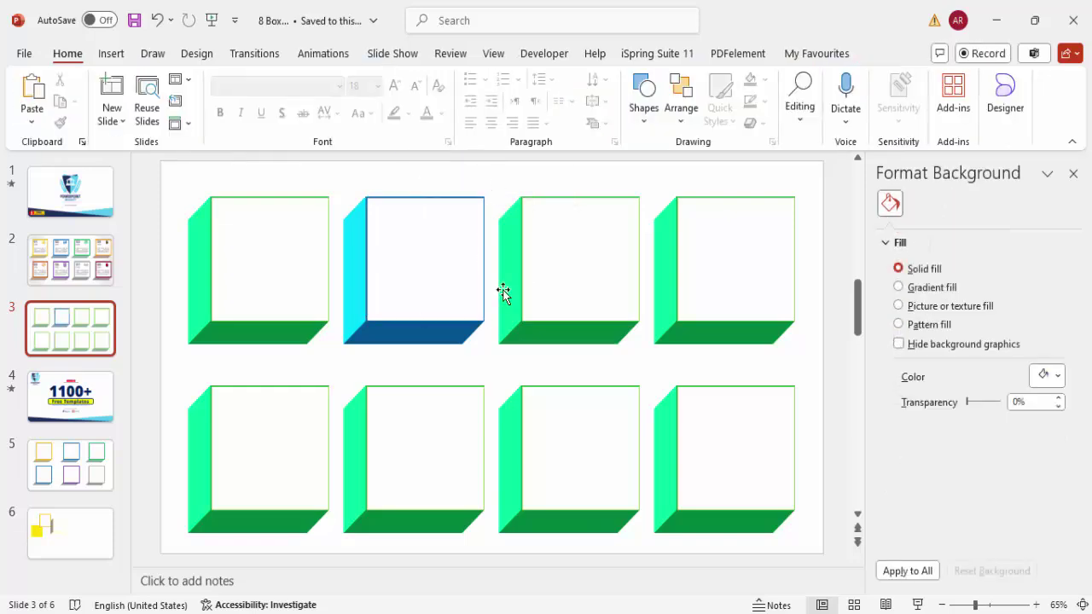
- Outline the third top-row box purple and the fourth box yellow
left_click(506, 285)
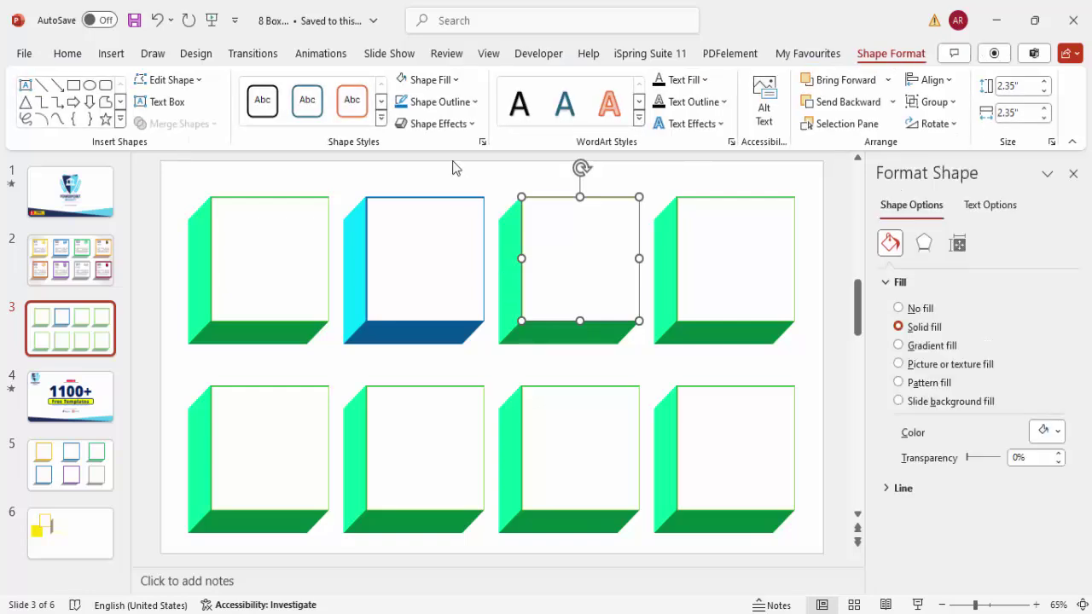
left_click(477, 101)
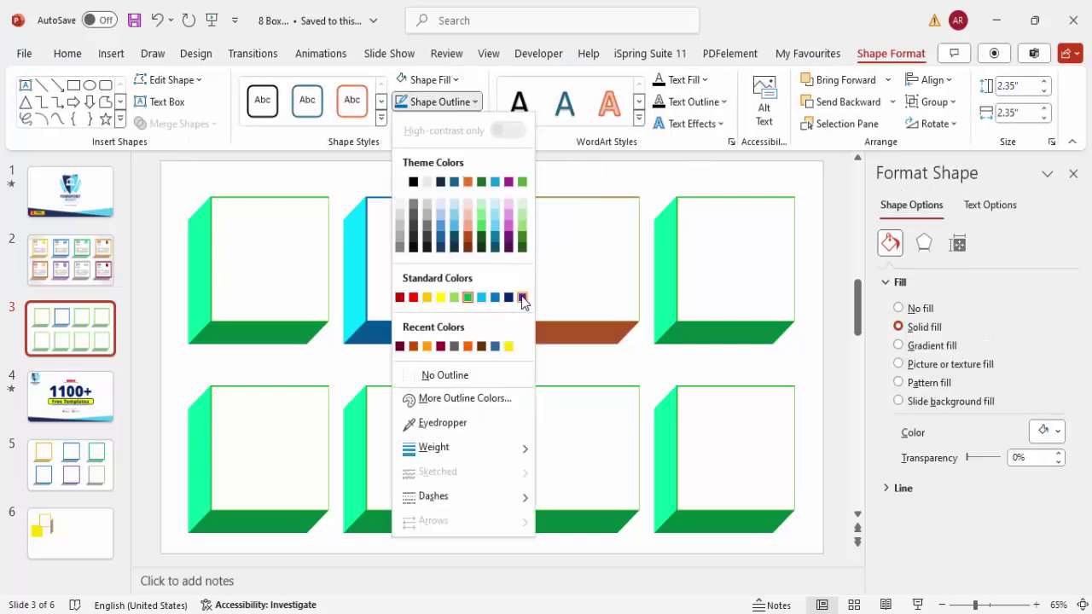
left_click(522, 297)
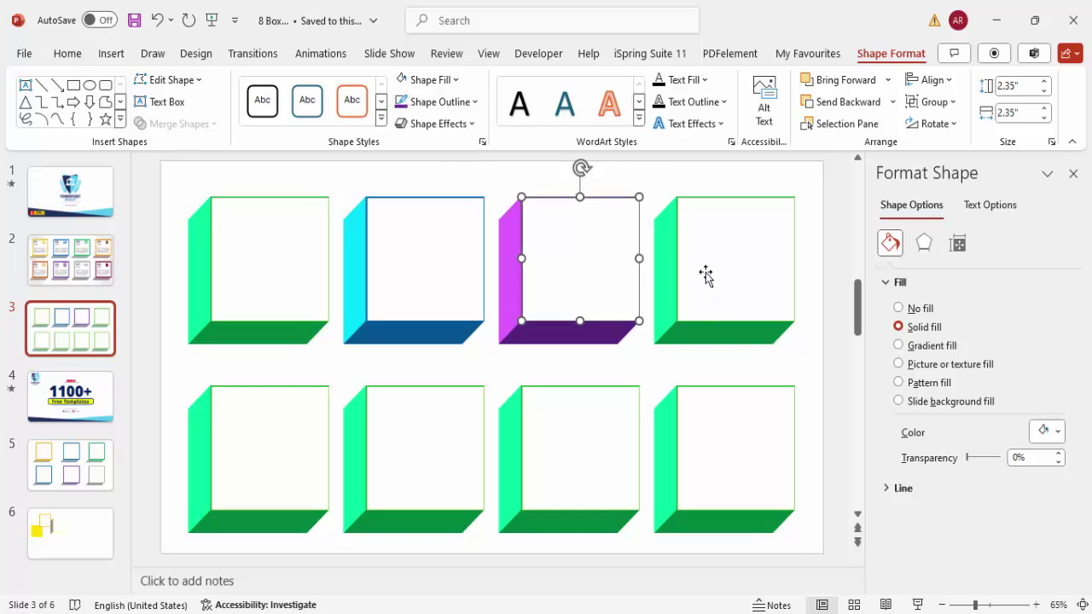
left_click(665, 269)
left_click(452, 101)
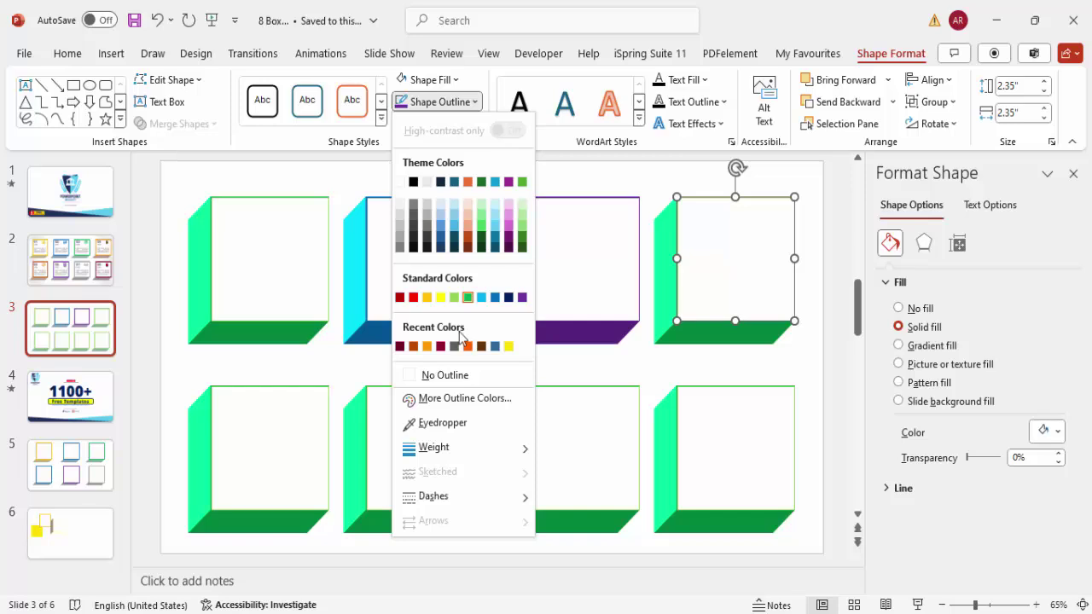
left_click(427, 298)
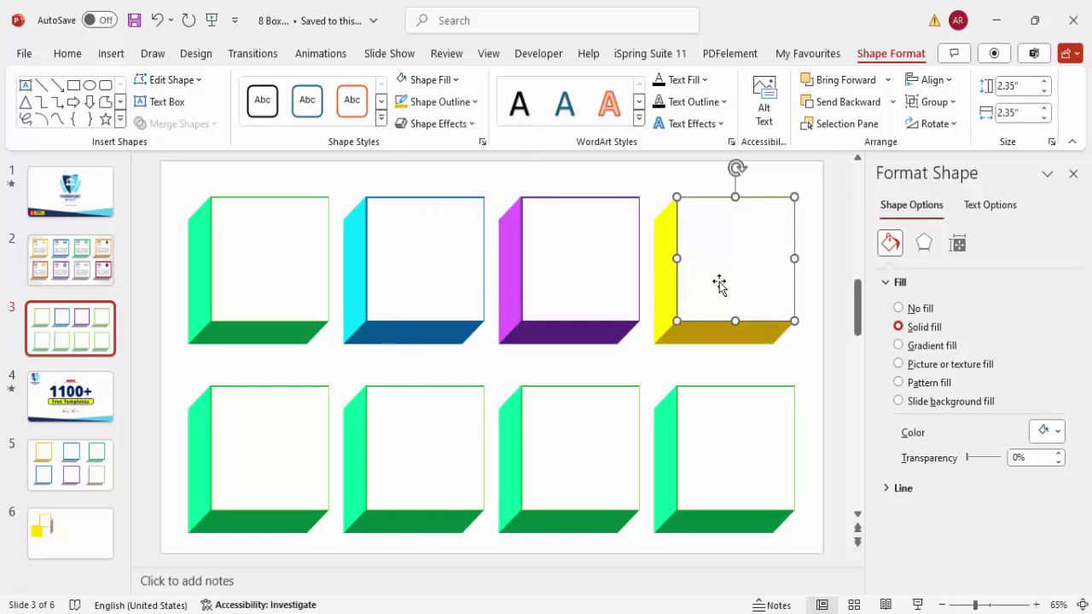
left_click(452, 104)
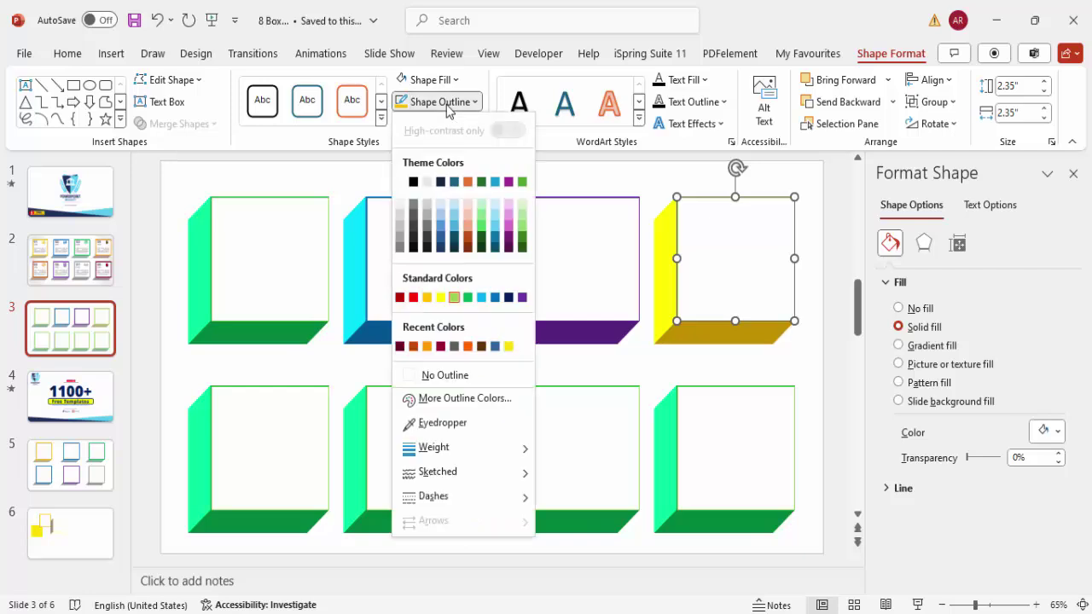
left_click(429, 299)
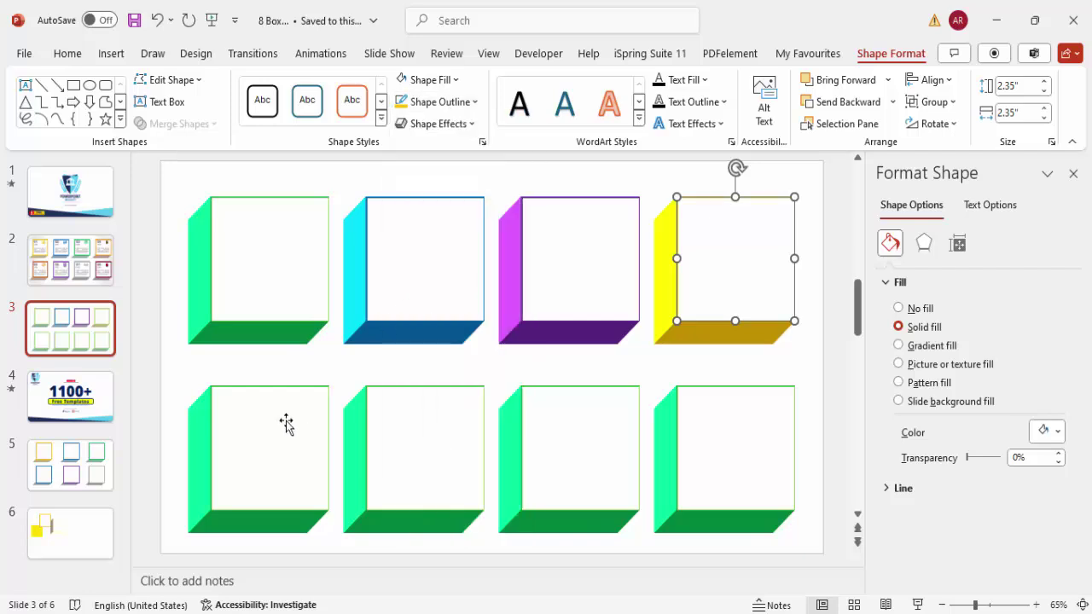
- Outline the bottom-row boxes dark red, orange, dark green and dark grey
left_click(201, 453)
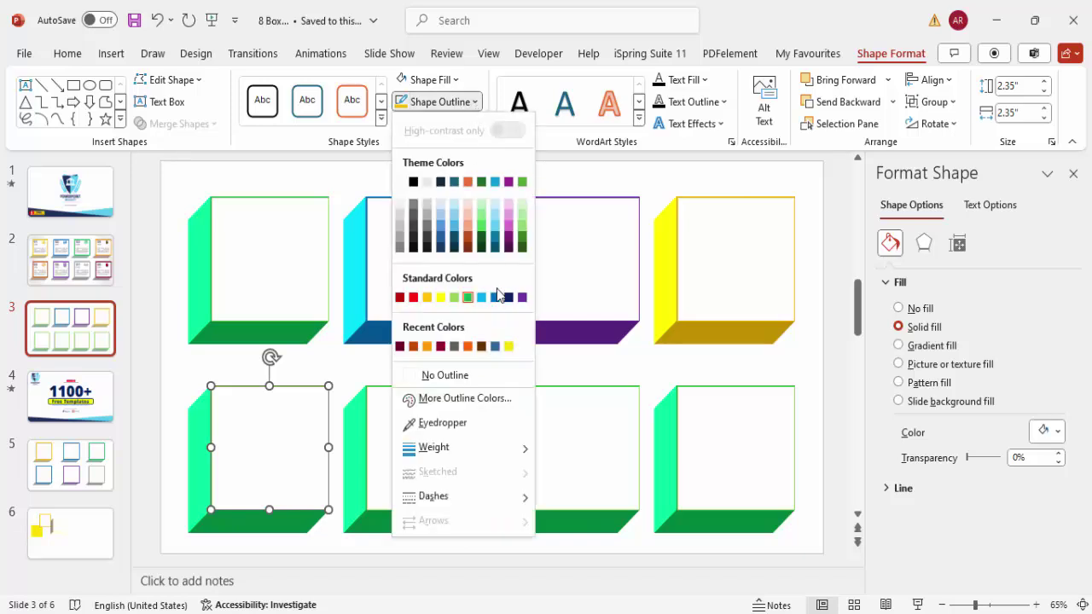
left_click(440, 346)
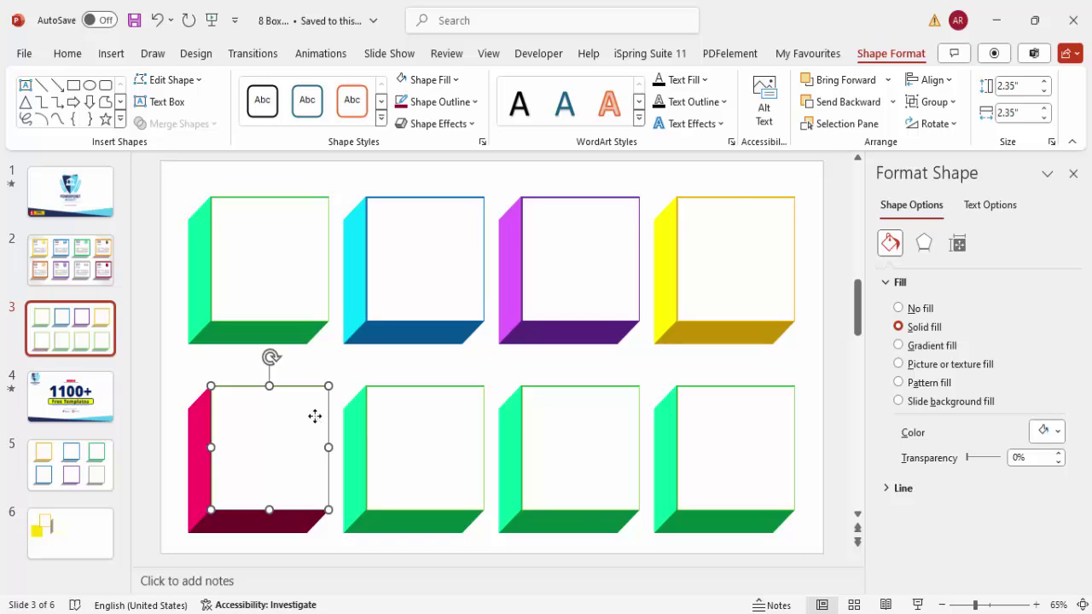
left_click(350, 448)
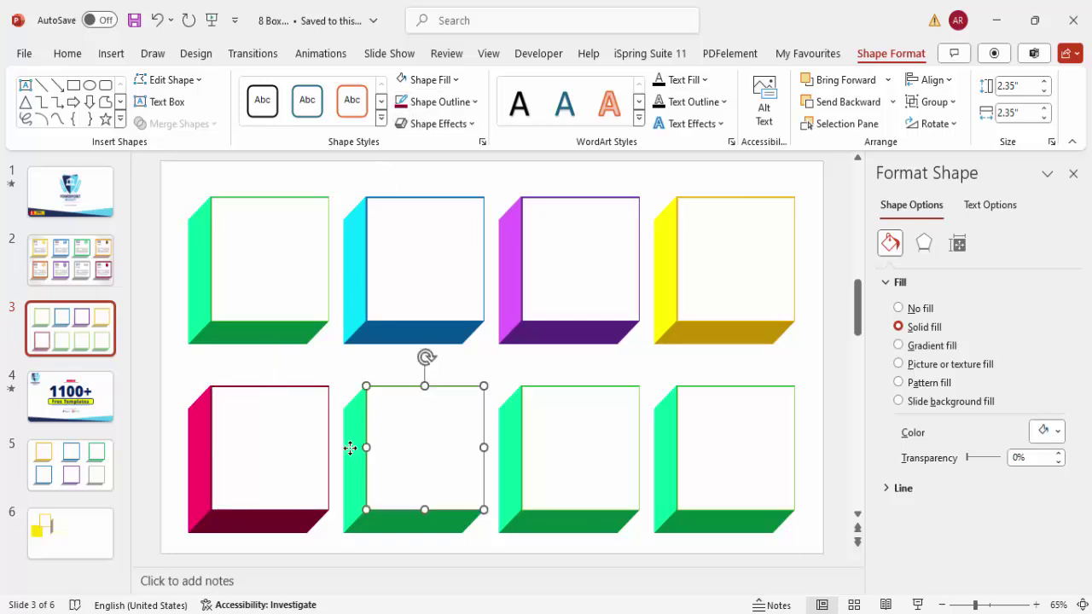
left_click(436, 102)
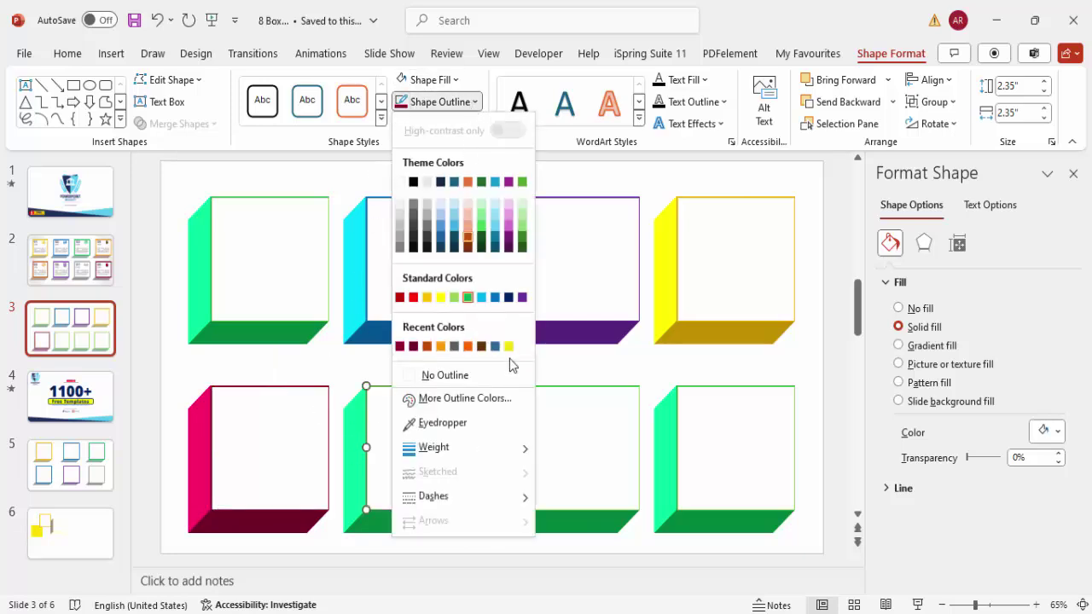
left_click(428, 347)
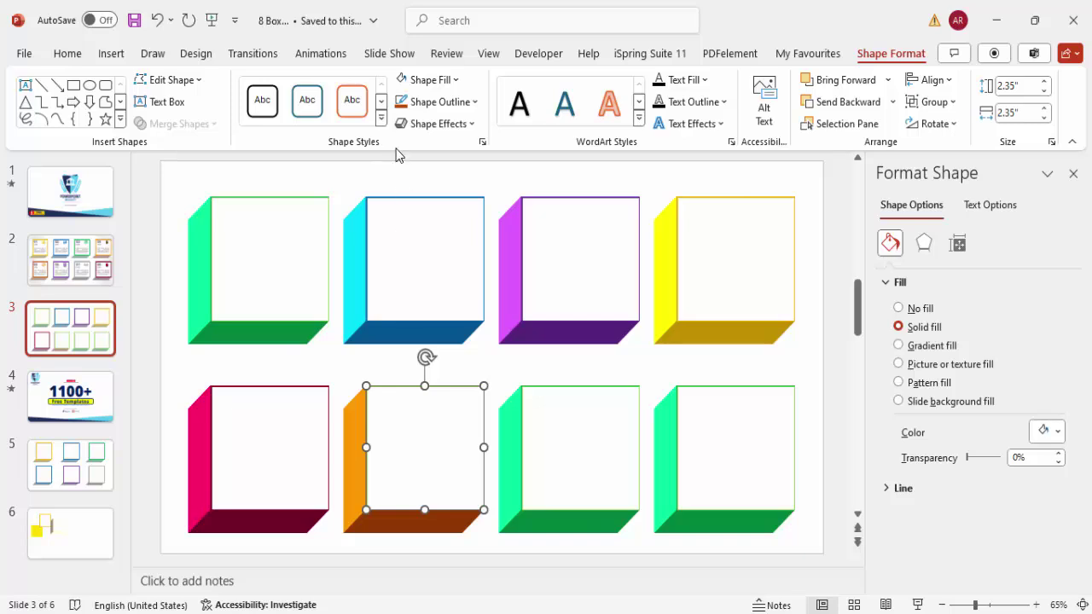
left_click(519, 425)
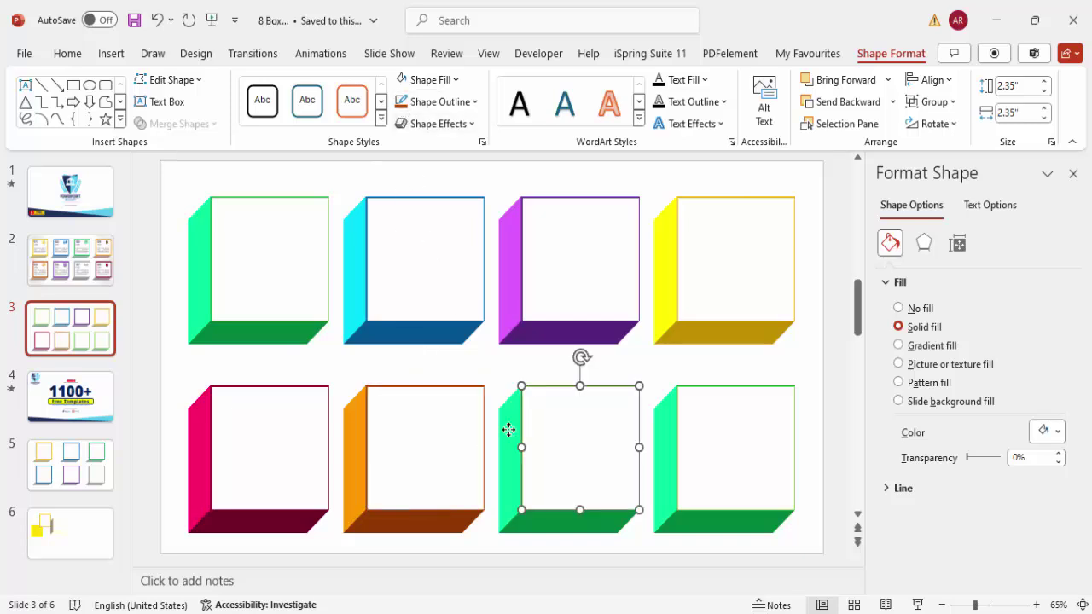
left_click(474, 104)
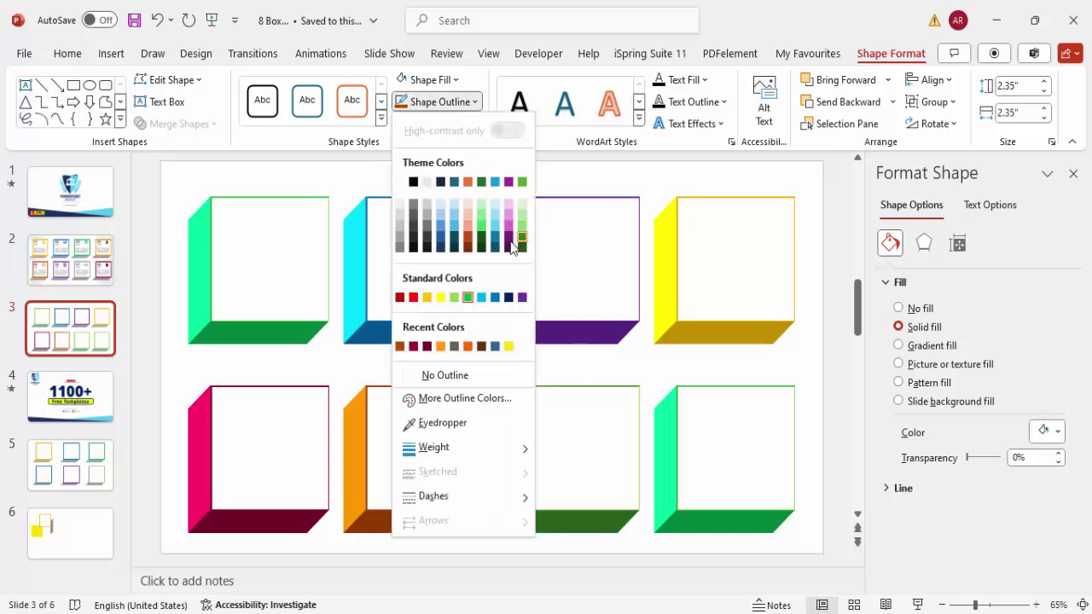
left_click(483, 246)
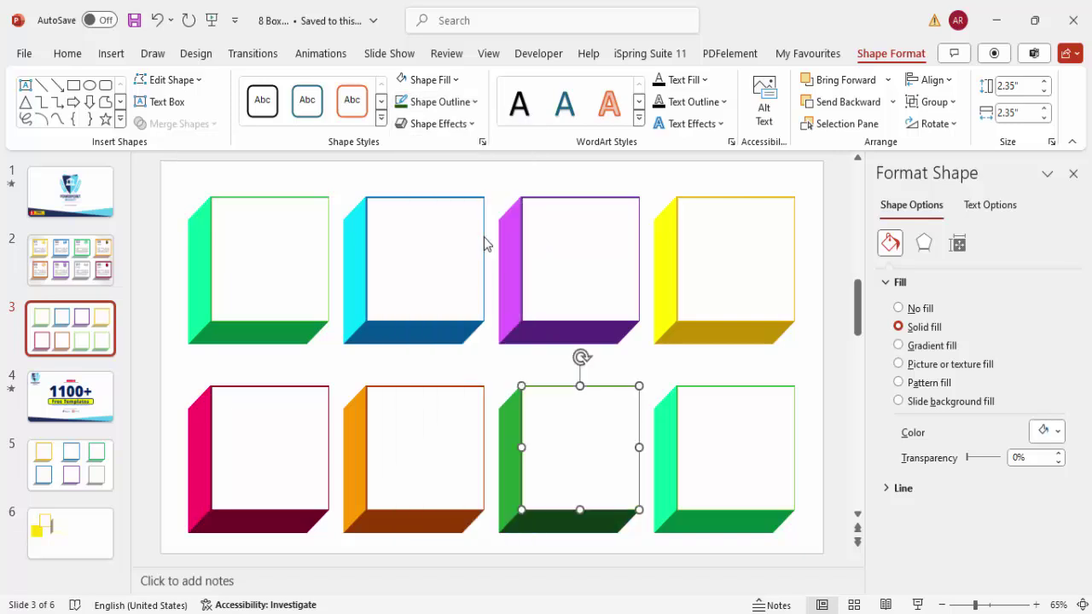
left_click(745, 421)
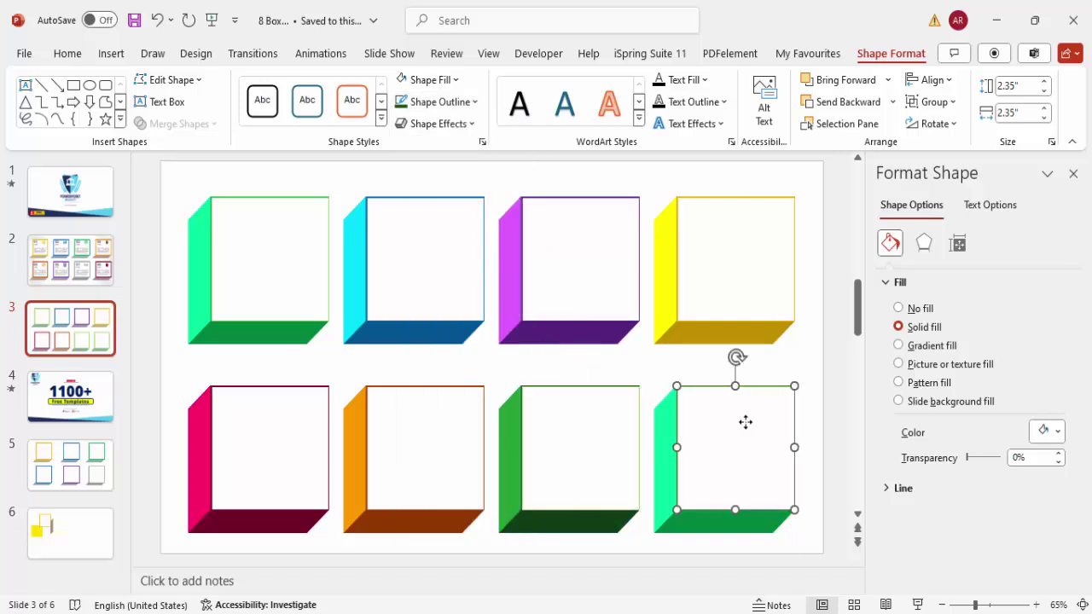
left_click(435, 102)
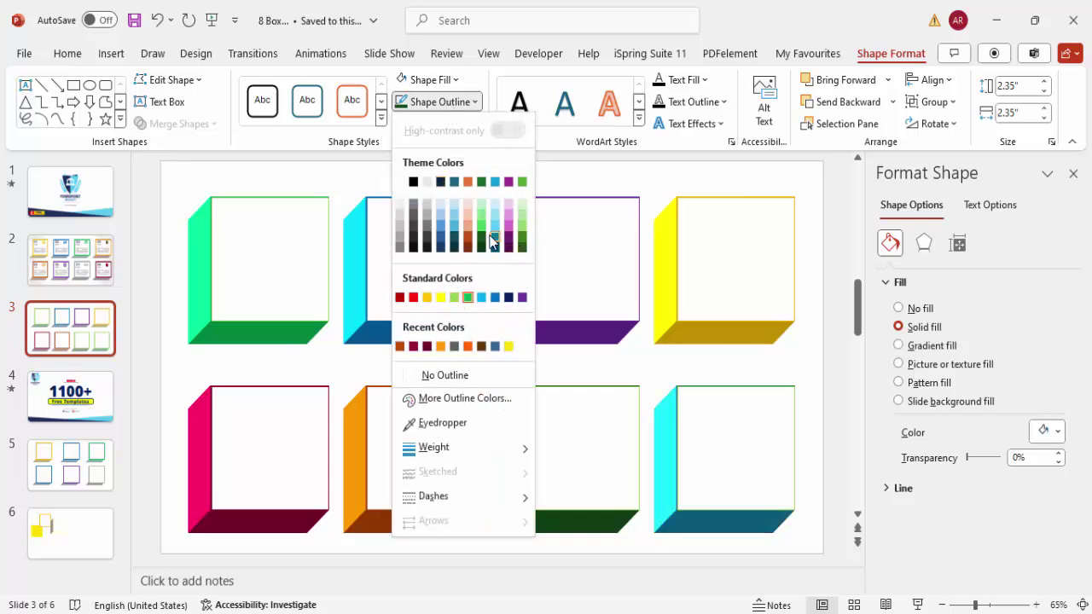
left_click(414, 239)
left_click(646, 498)
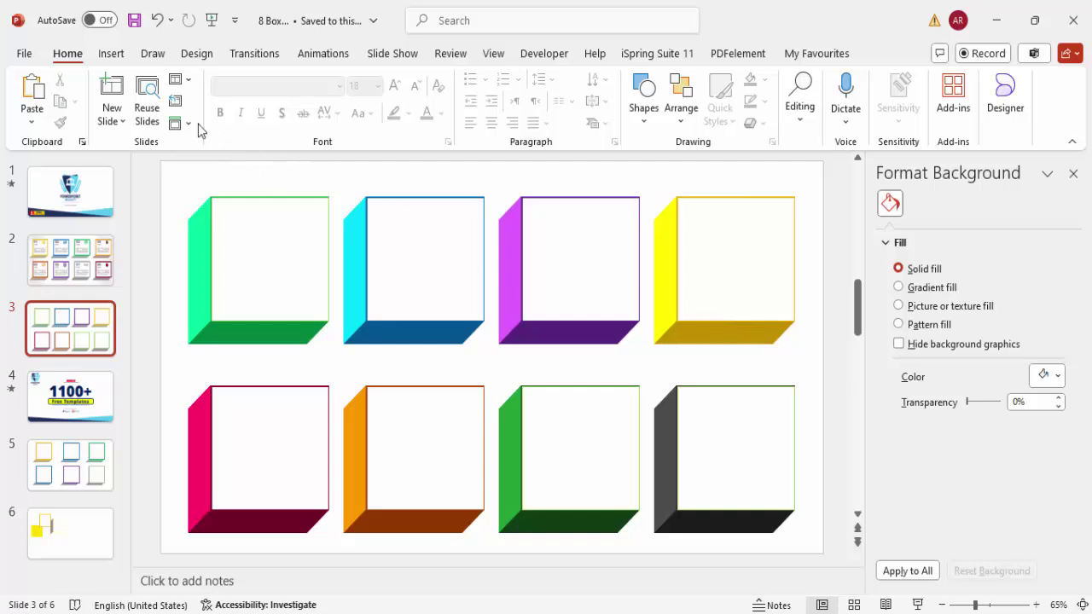
- Add a bold 36 pt grey "01" text box in the top-left green box
left_click(110, 53)
left_click(791, 95)
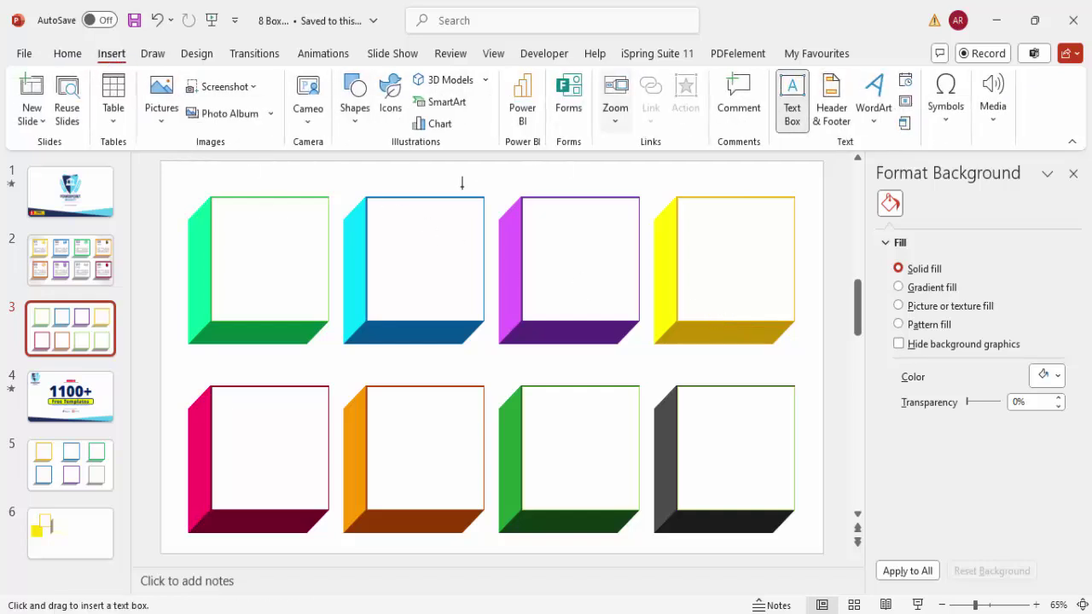
left_click_drag(217, 214, 261, 222)
type("0")
left_click(249, 218)
left_click(220, 112)
left_click(395, 87)
left_click(395, 87)
left_click(396, 87)
left_click(396, 87)
left_click(396, 87)
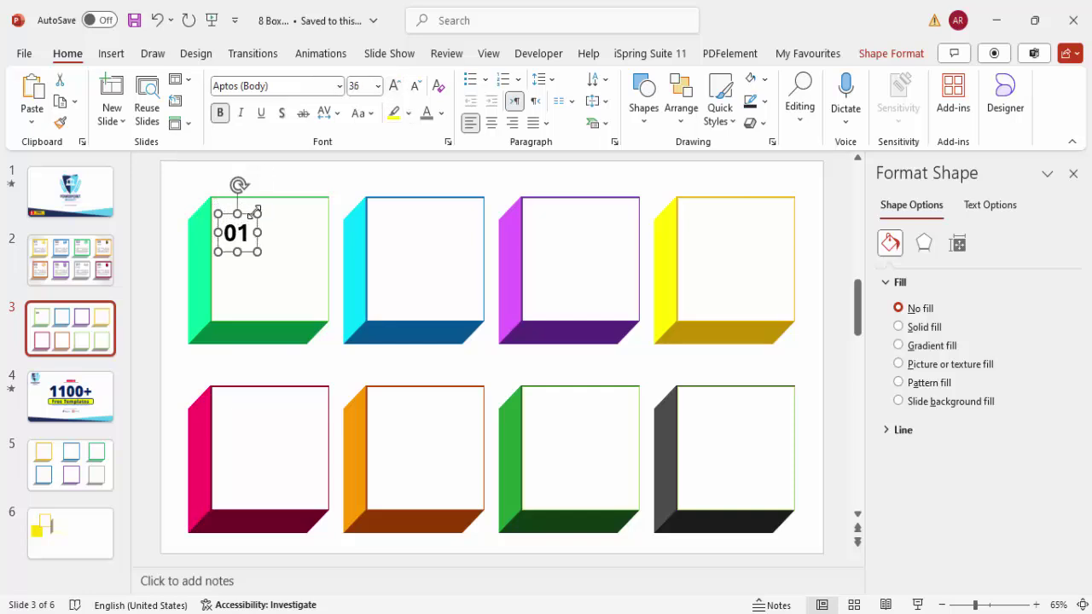
left_click_drag(248, 217, 248, 206)
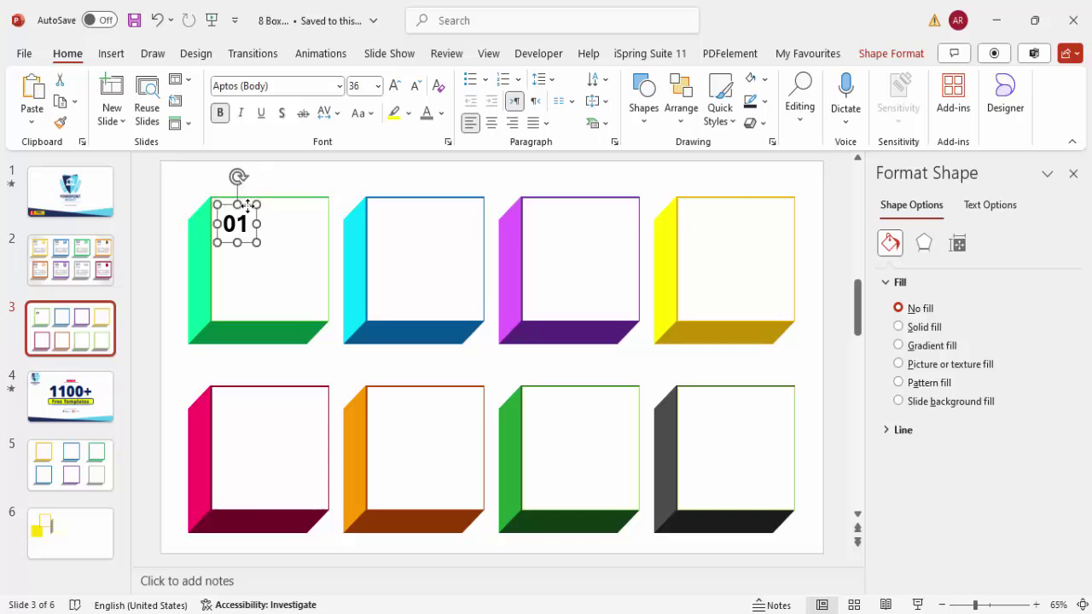
left_click(444, 119)
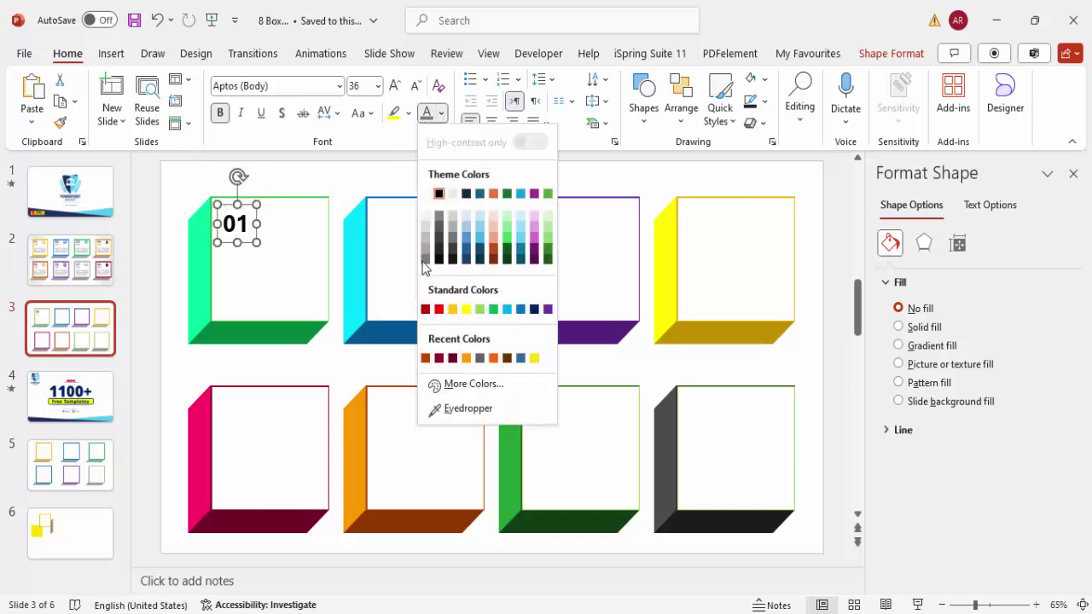
left_click(429, 266)
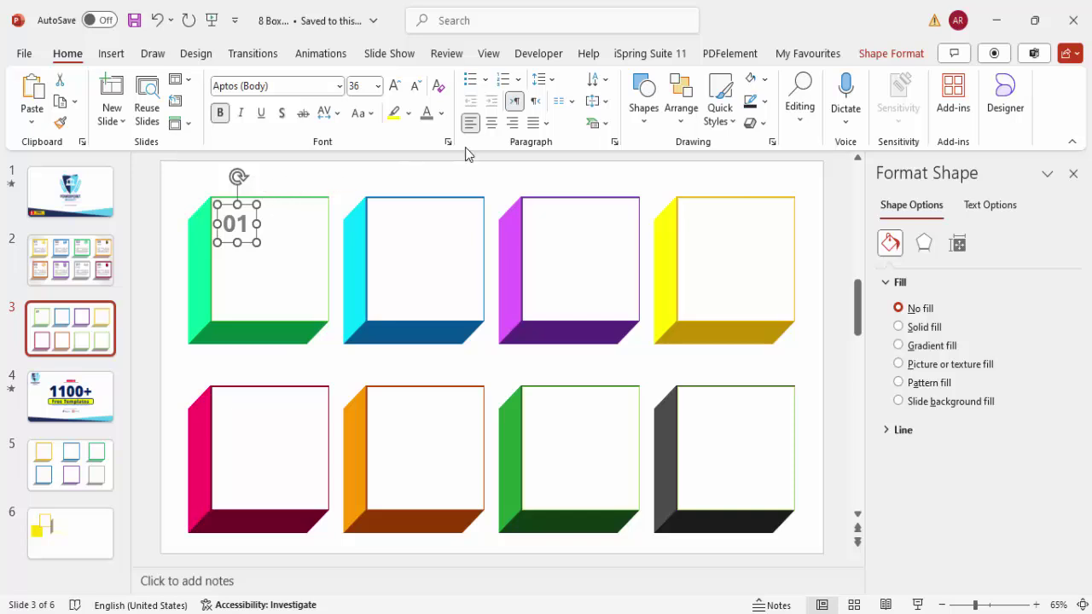
- Add a bold grey "DATA" text box aligned beneath 01
left_click(125, 55)
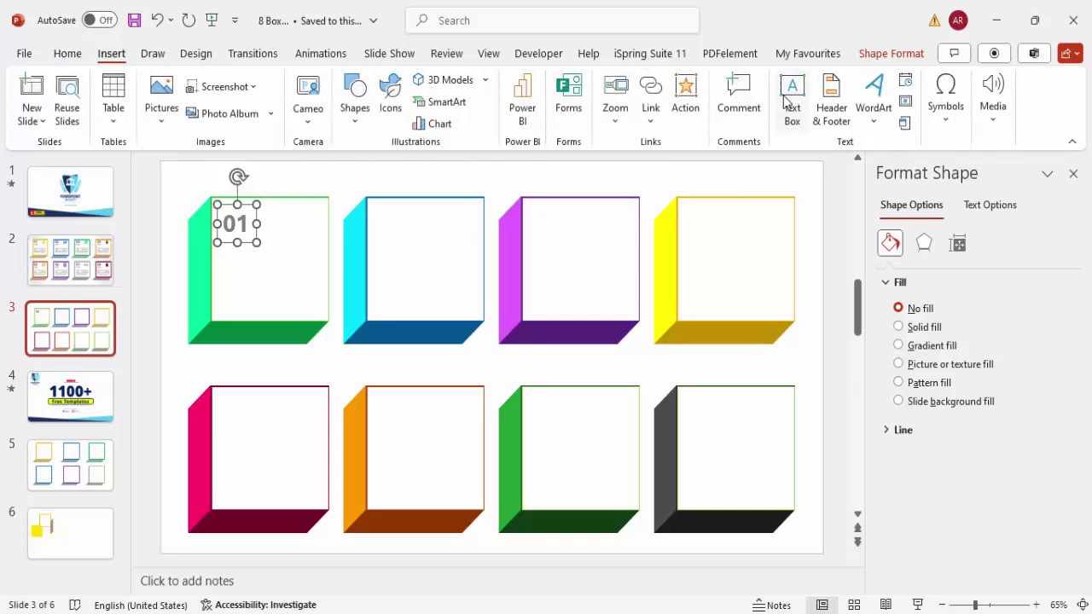
left_click(791, 98)
left_click_drag(242, 260, 277, 273)
type("DATA")
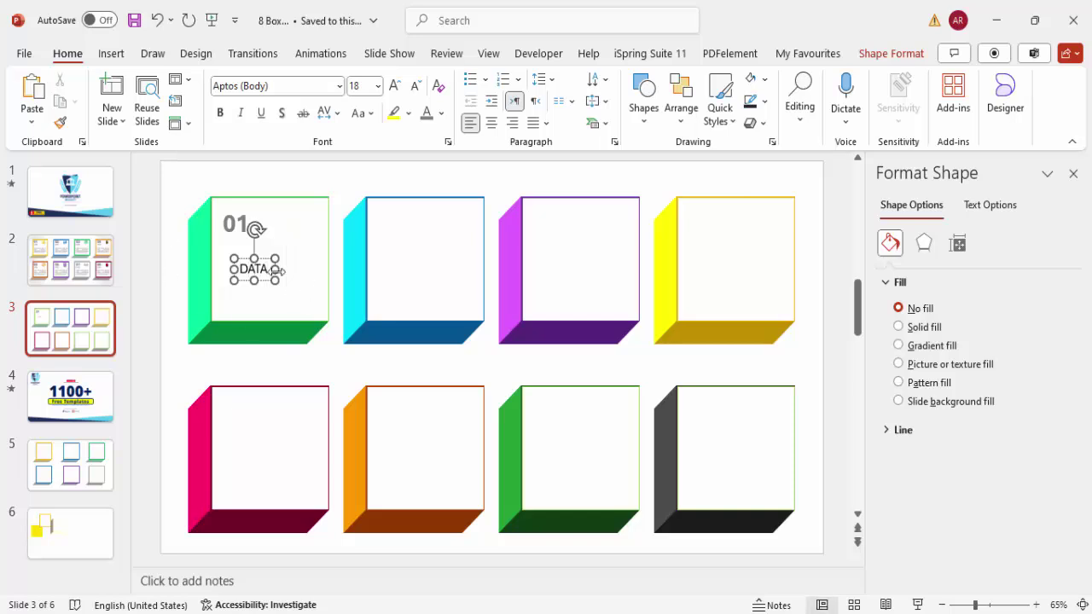
left_click_drag(260, 262, 238, 236)
left_click(219, 113)
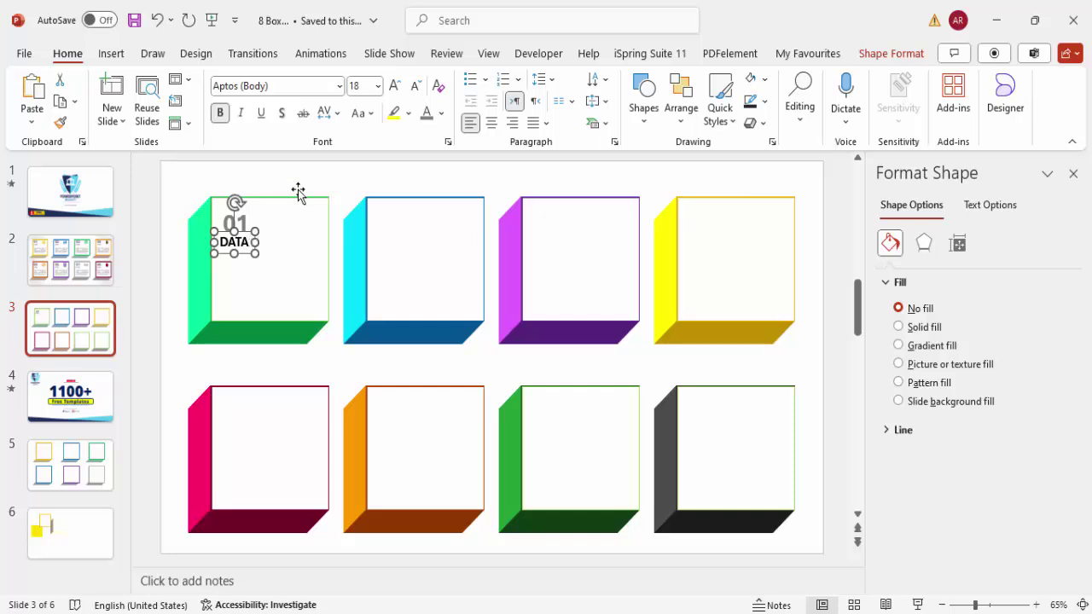
left_click(426, 113)
left_click_drag(249, 235, 252, 236)
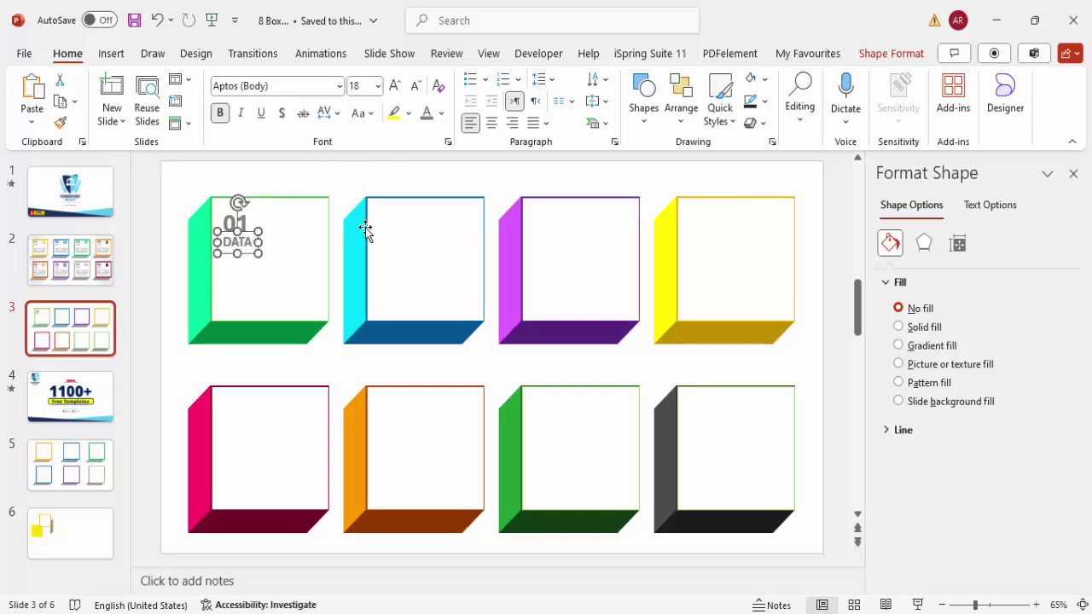
left_click(118, 55)
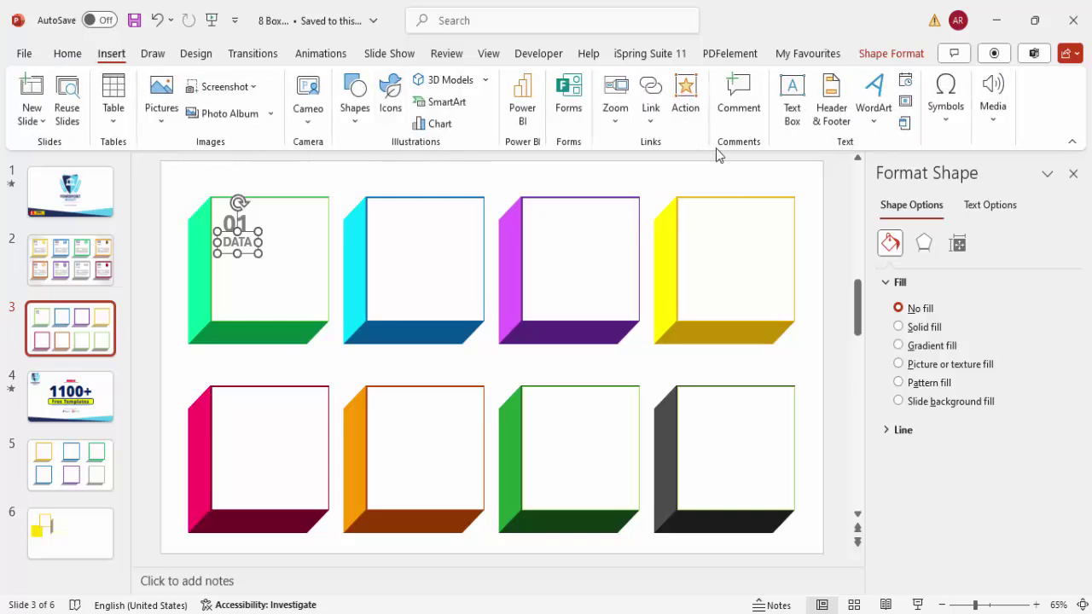
- Add a text box under DATA with =lorem() placeholder text, trimmed to one paragraph
left_click(792, 99)
left_click_drag(225, 270, 341, 297)
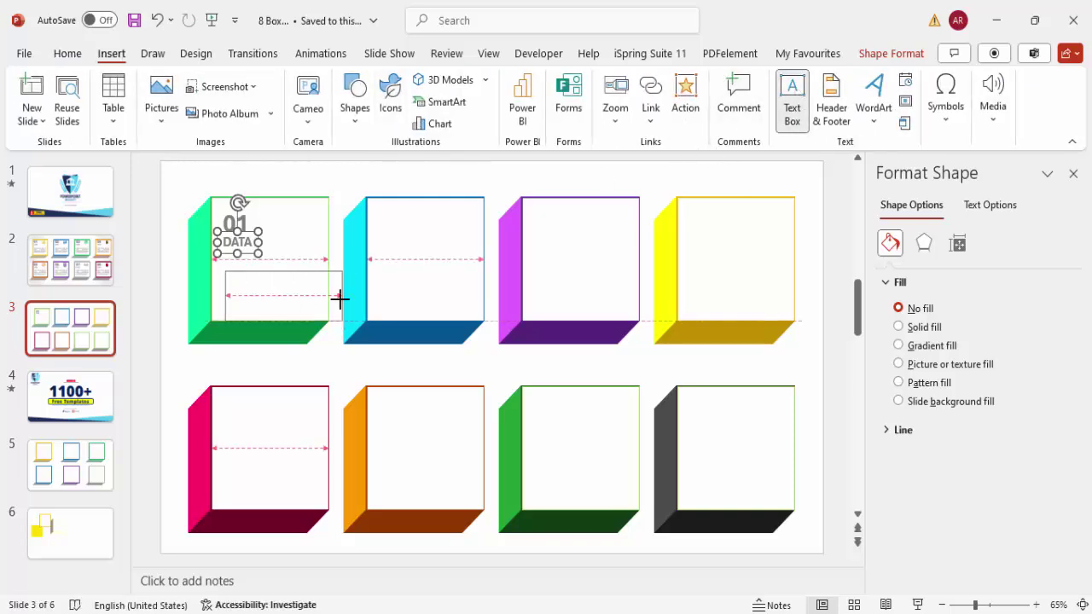
type("=lore")
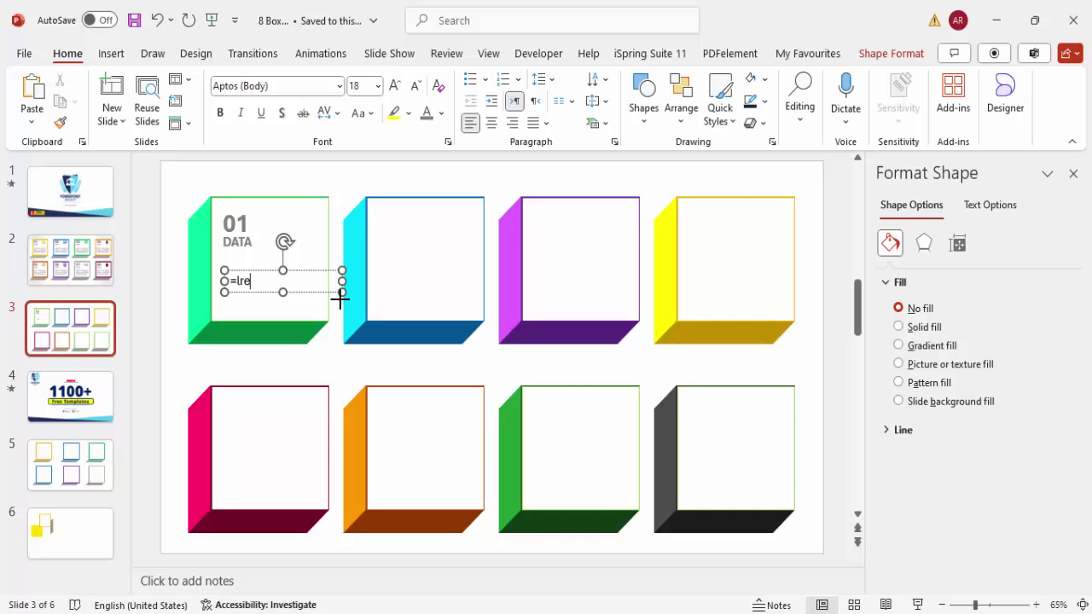
type("m()")
key("Return")
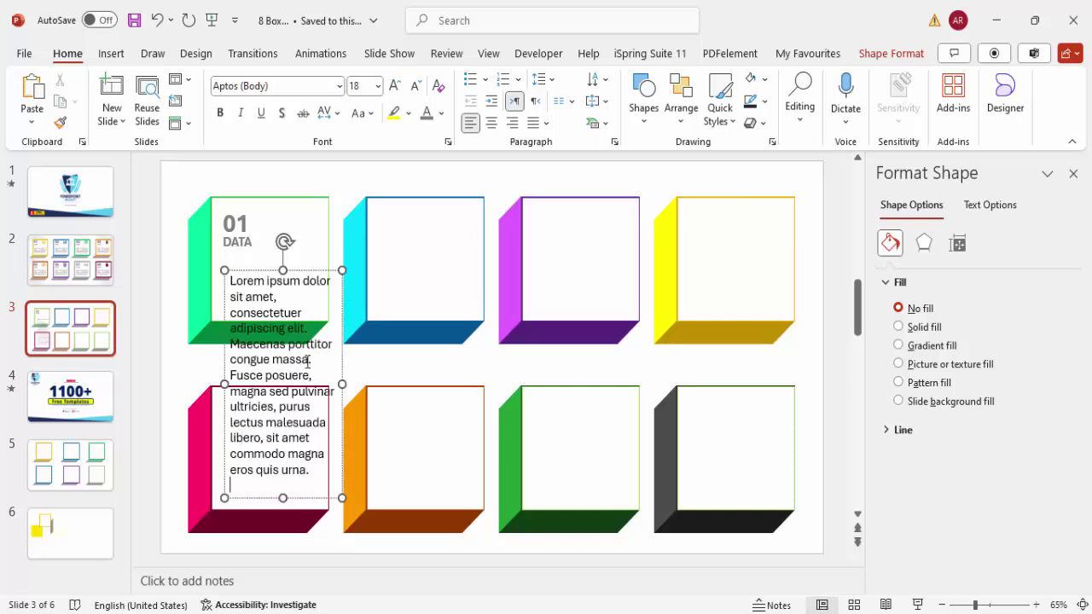
left_click_drag(238, 375, 475, 552)
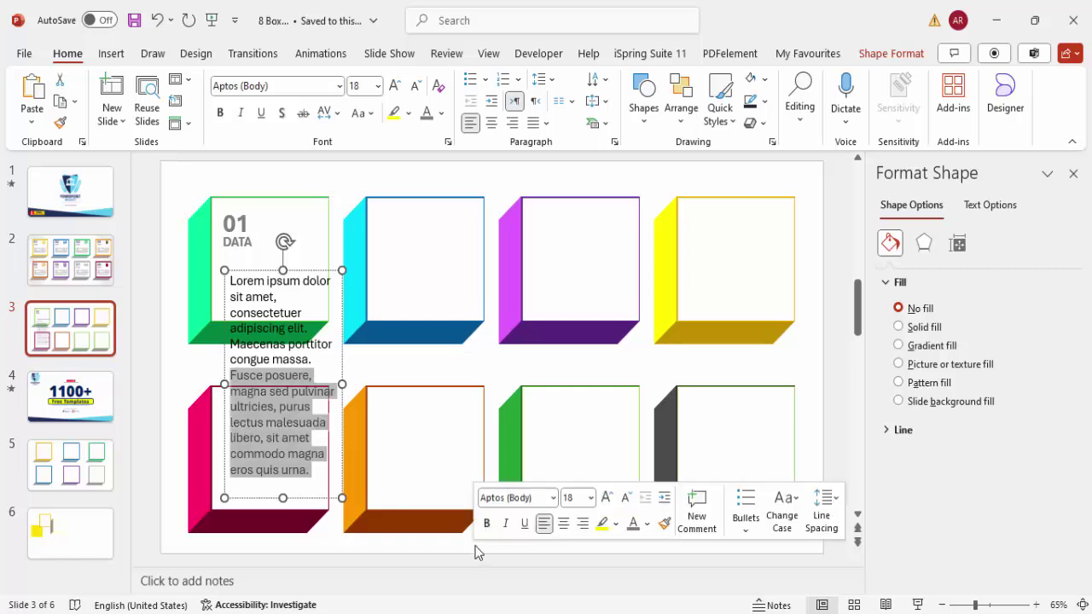
key("BackSpace")
- Make the paragraph 12 pt light grey and narrow it to fit inside the green box
left_click(317, 271)
left_click(417, 87)
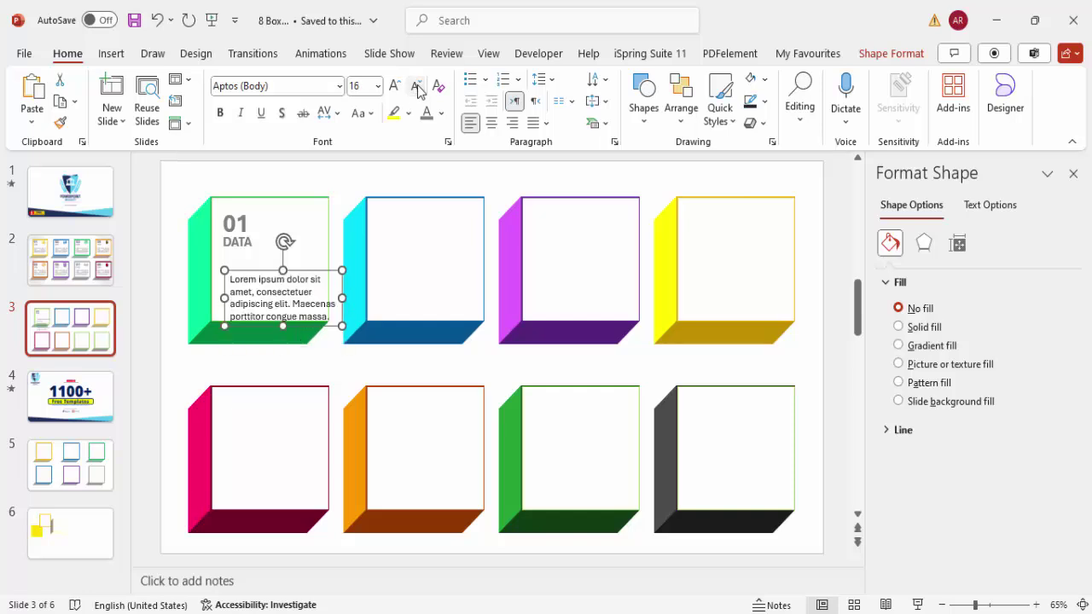
left_click(417, 87)
left_click_drag(342, 294, 306, 250)
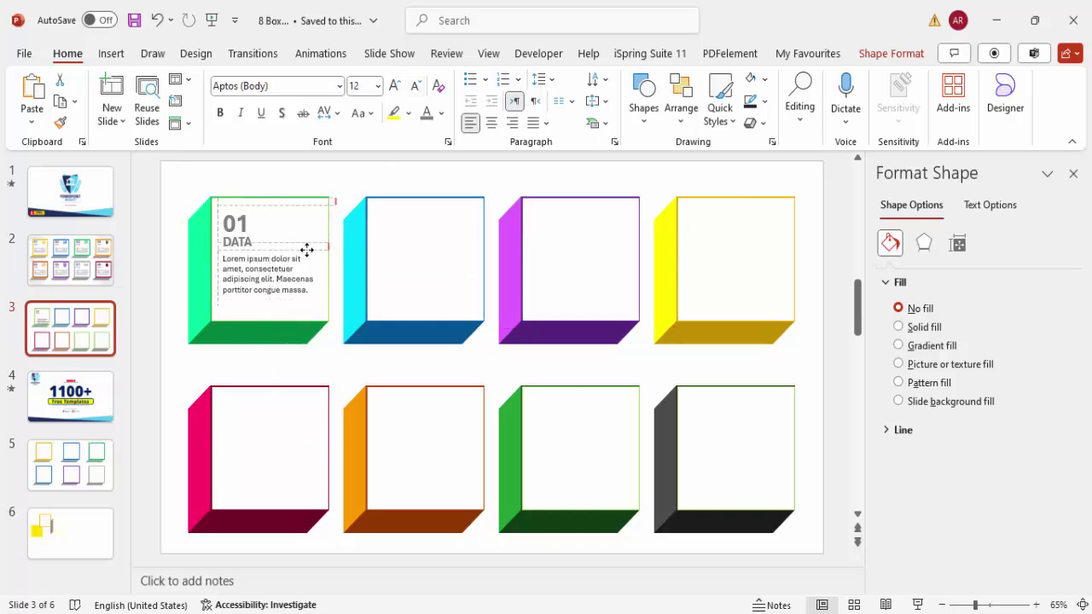
left_click(428, 119)
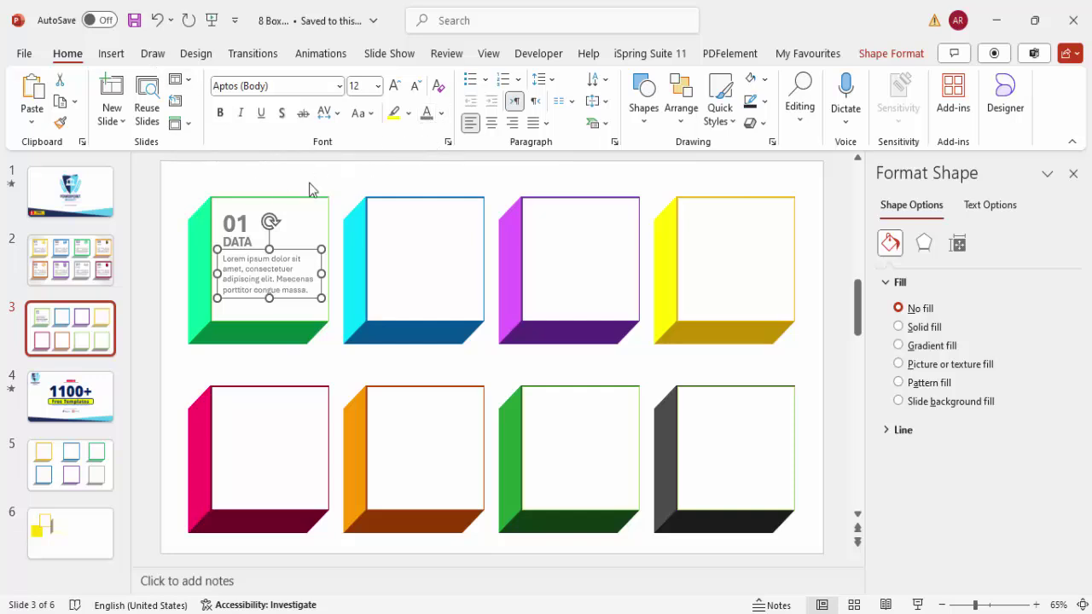
left_click(249, 168)
left_click(110, 53)
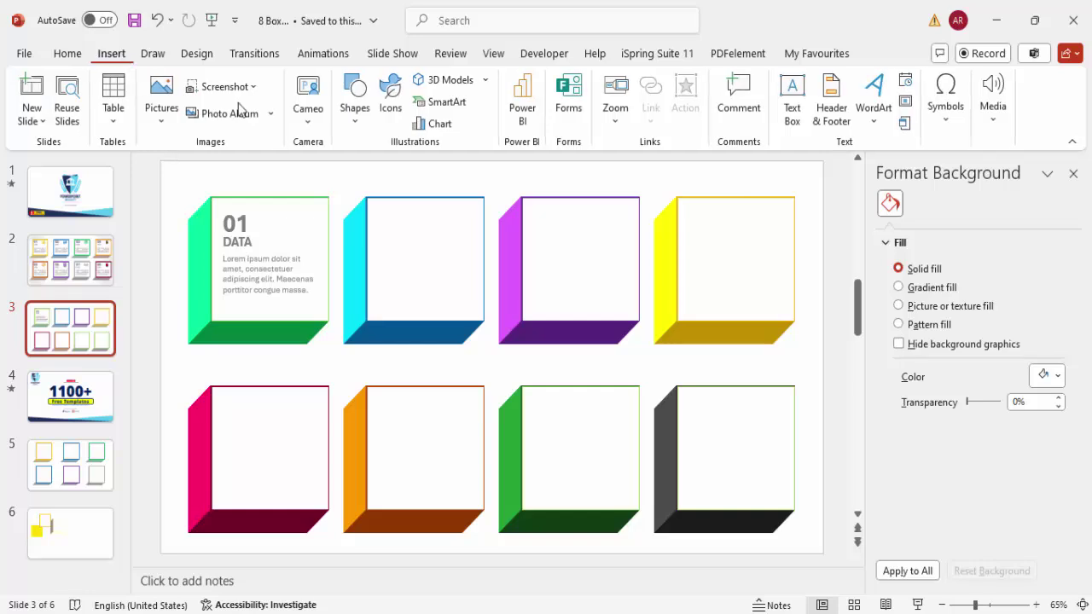
- Insert the bar-chart stock icon from the Icons library
left_click(392, 94)
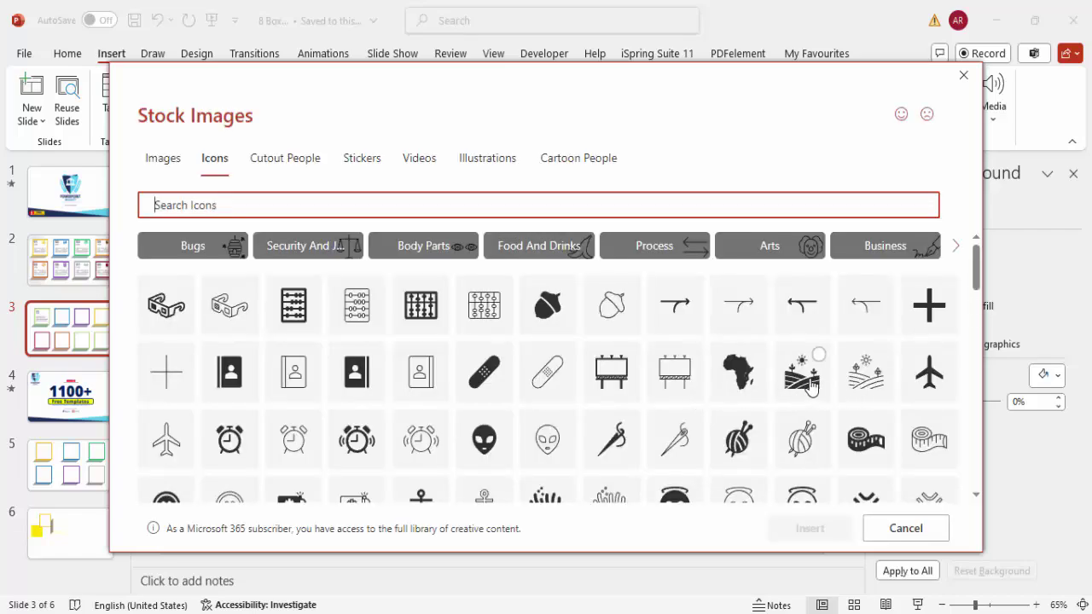
scroll(806, 400, "down", 5)
scroll(806, 412, "down", 6)
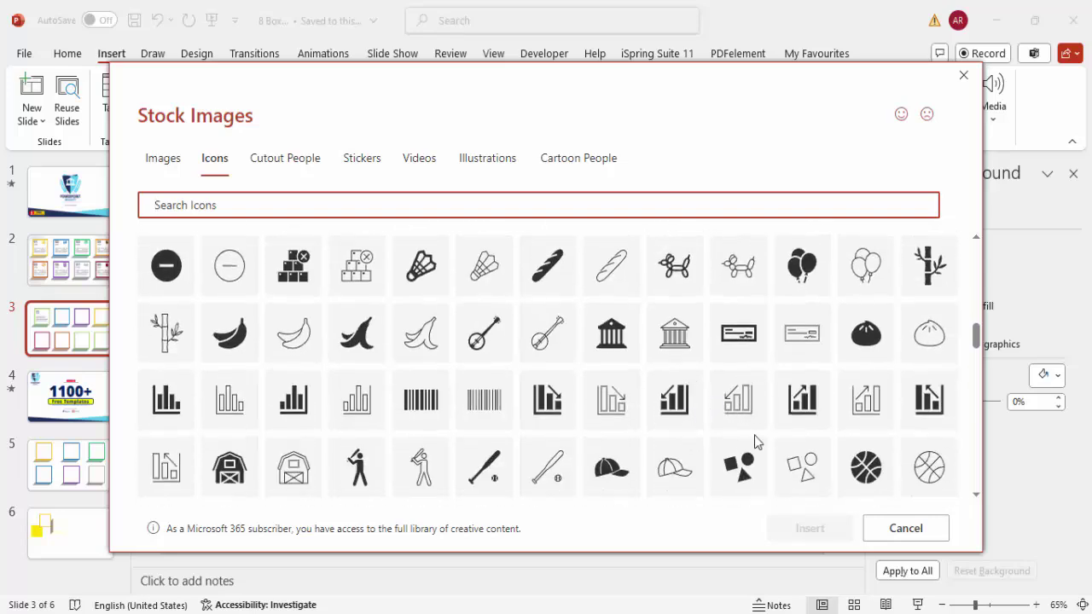
left_click(802, 399)
left_click(794, 538)
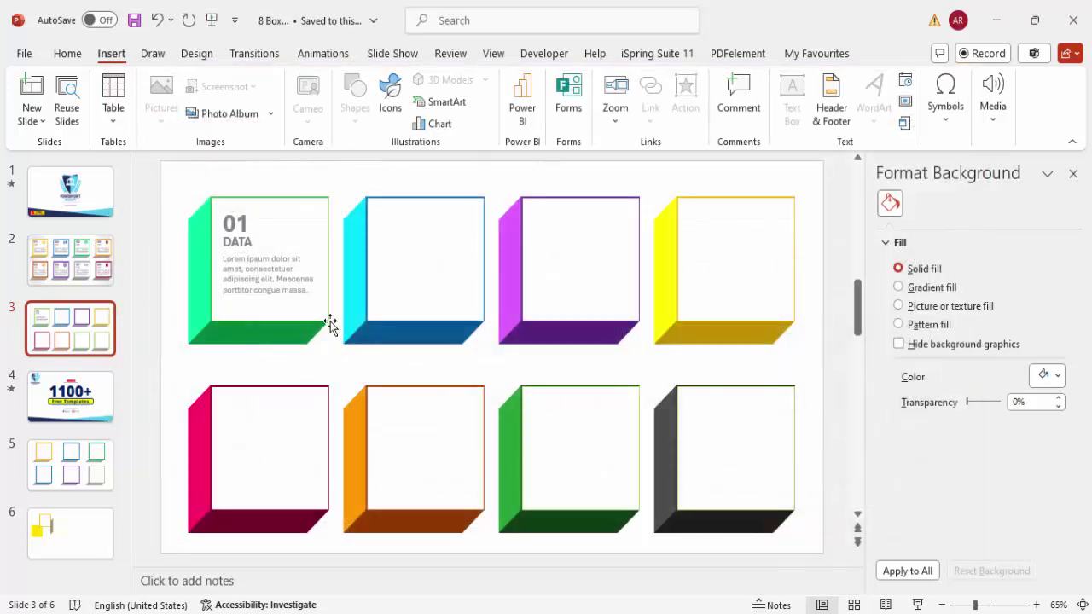
- Move the bar-chart icon beside 01 DATA, resize it to 0.7", and fill it green
left_click_drag(492, 365, 296, 233)
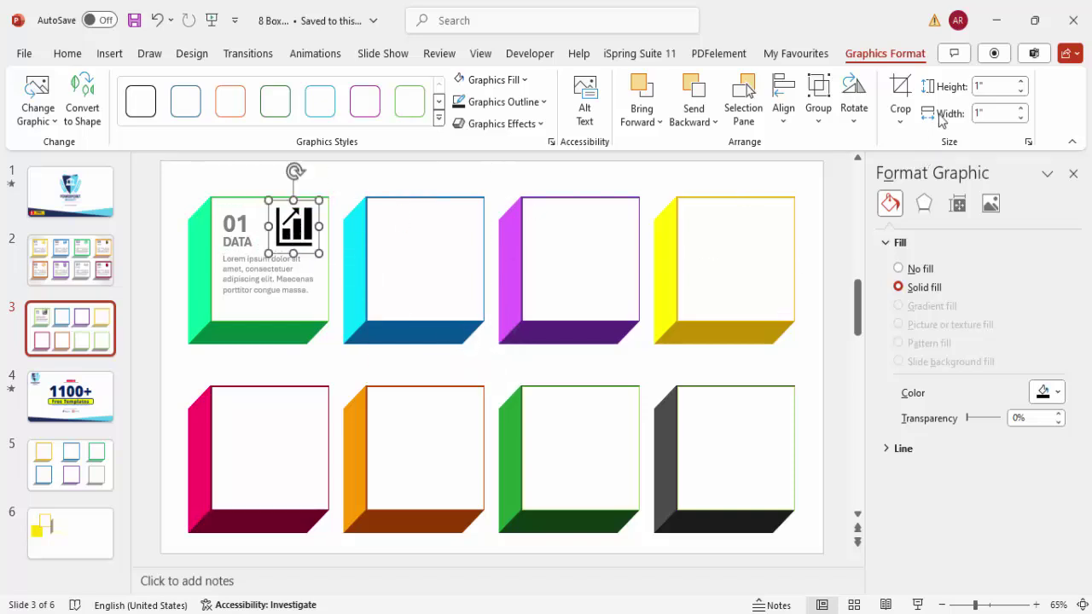
left_click(999, 79)
type("0.7")
key("Return")
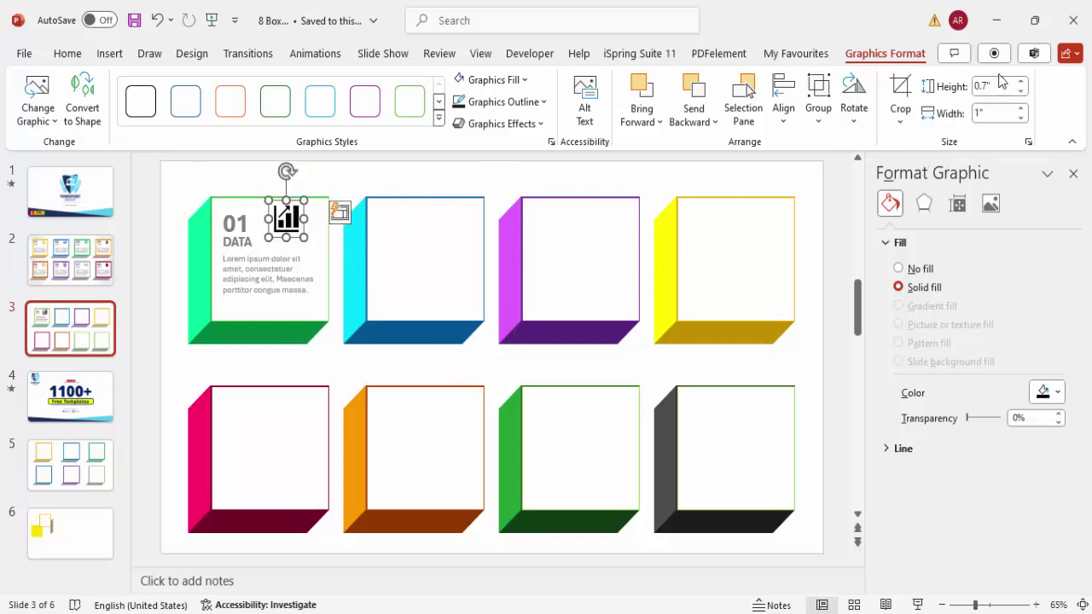
left_click(492, 80)
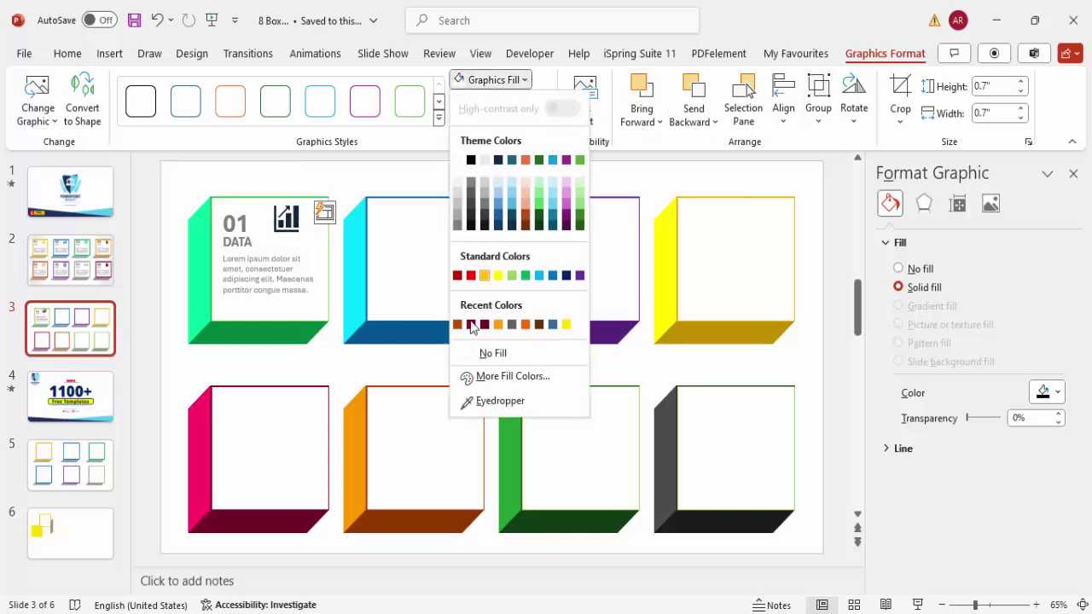
left_click(526, 276)
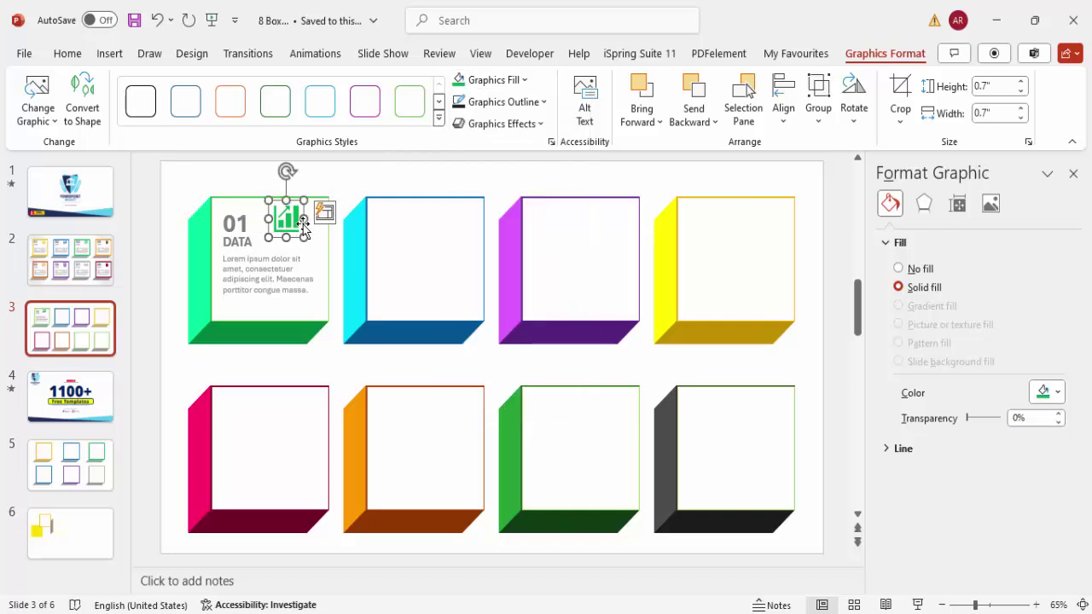
left_click(296, 232)
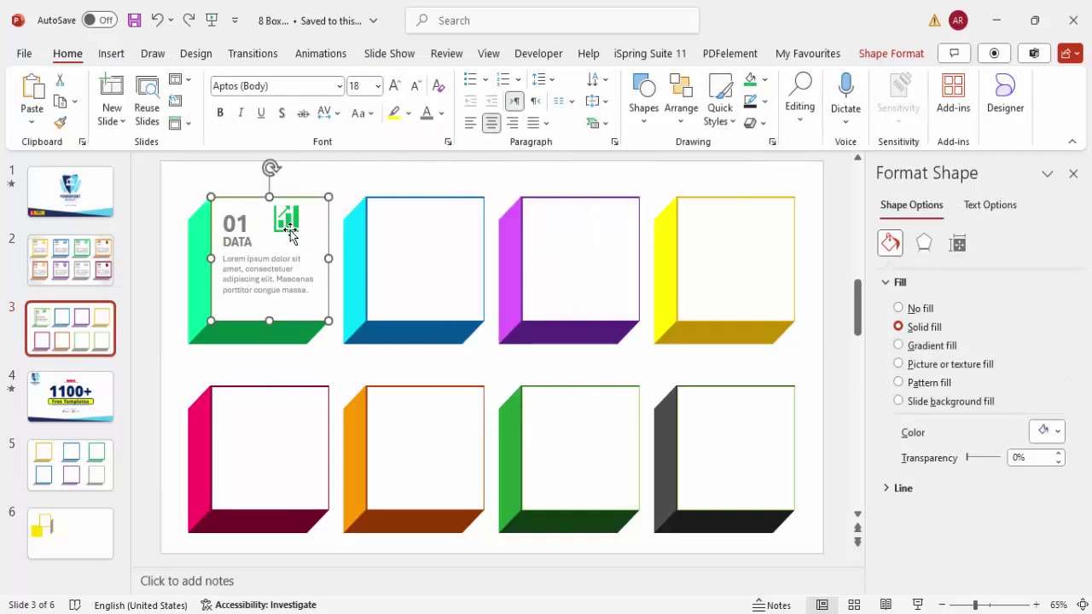
left_click(291, 223)
- Select the icon with the 01, DATA and description text, then Ctrl-drag copies into the other boxes
left_click_drag(293, 220, 312, 229)
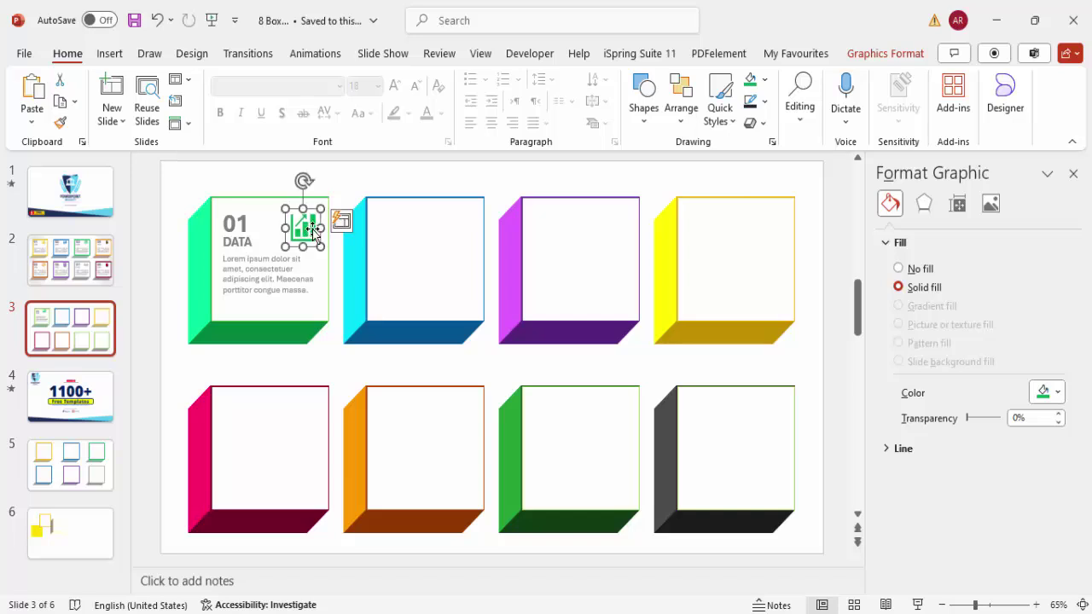
left_click(236, 225, "shift")
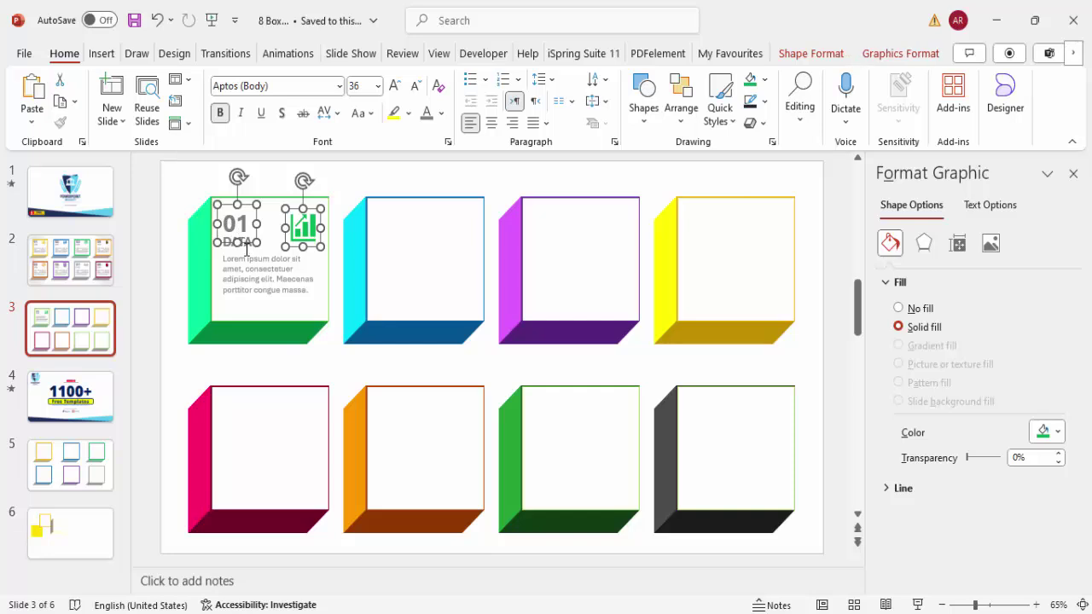
left_click(257, 278, "shift")
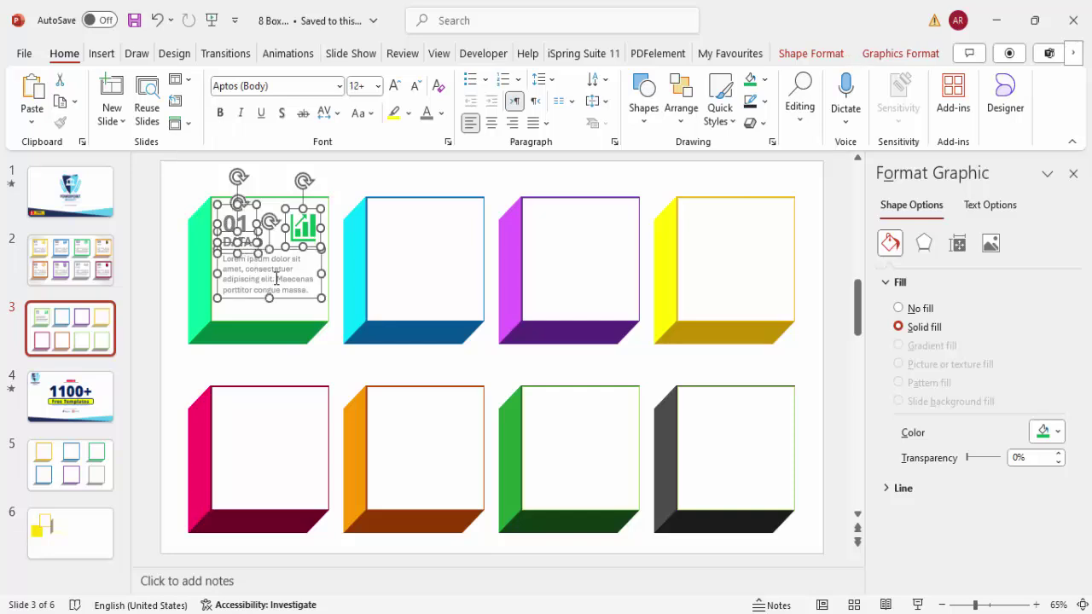
left_click_drag(292, 303, 791, 492)
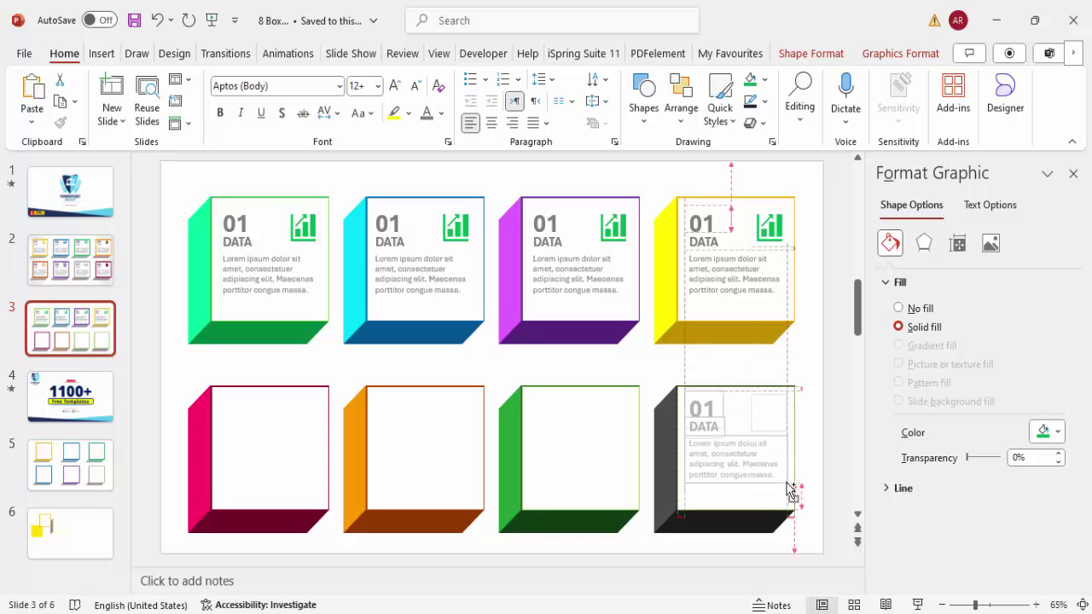
left_click_drag(790, 492, 309, 479)
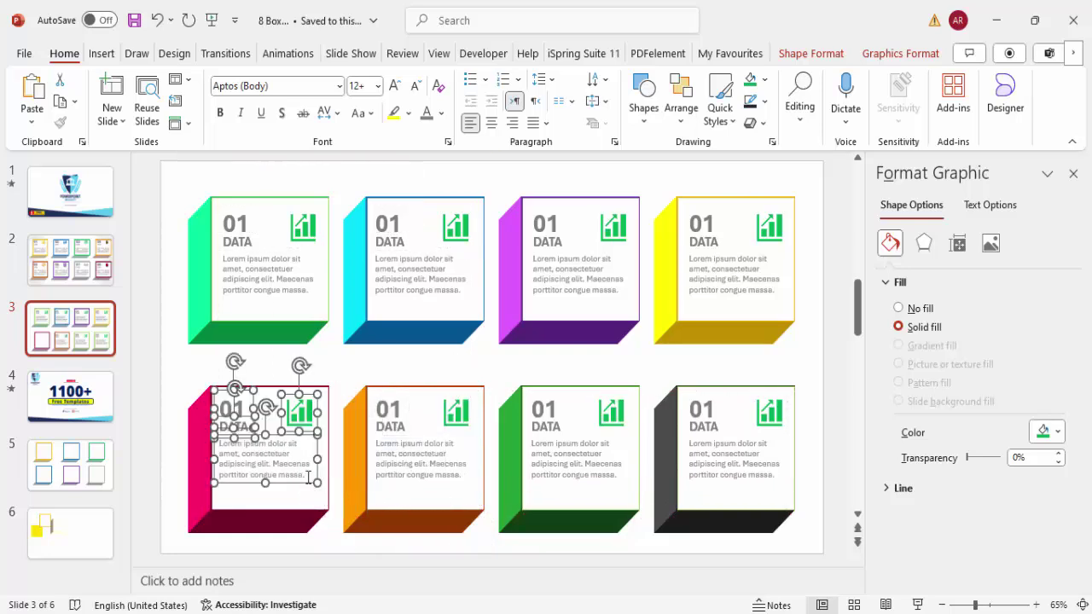
- Renumber the blue, purple, yellow and pink boxes 02 through 05
left_click(738, 373)
left_click(388, 223)
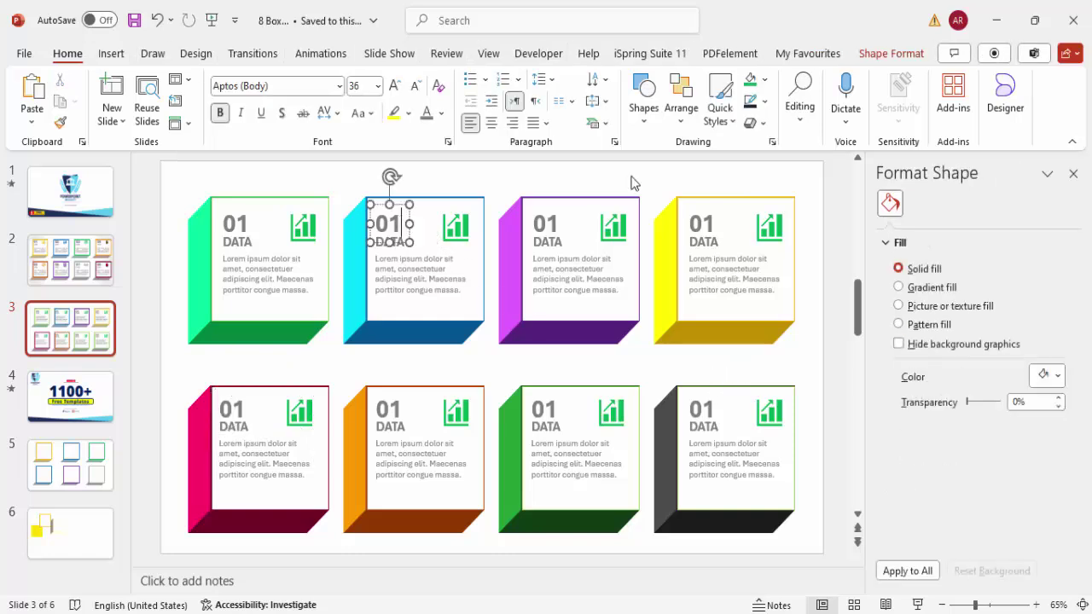
key("BackSpace")
type("2")
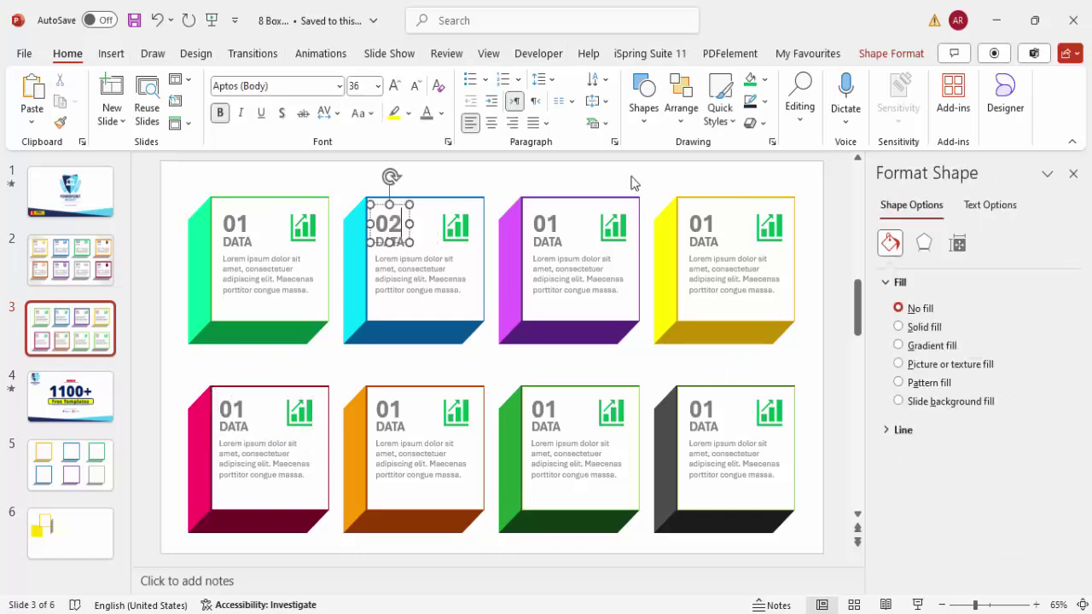
left_click(548, 228)
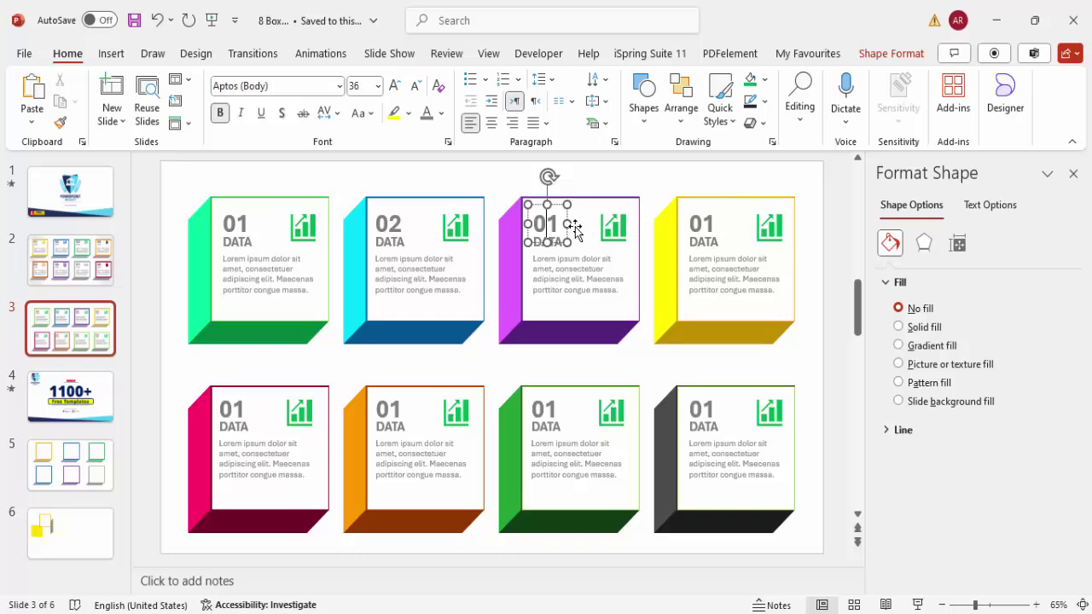
left_click(706, 218)
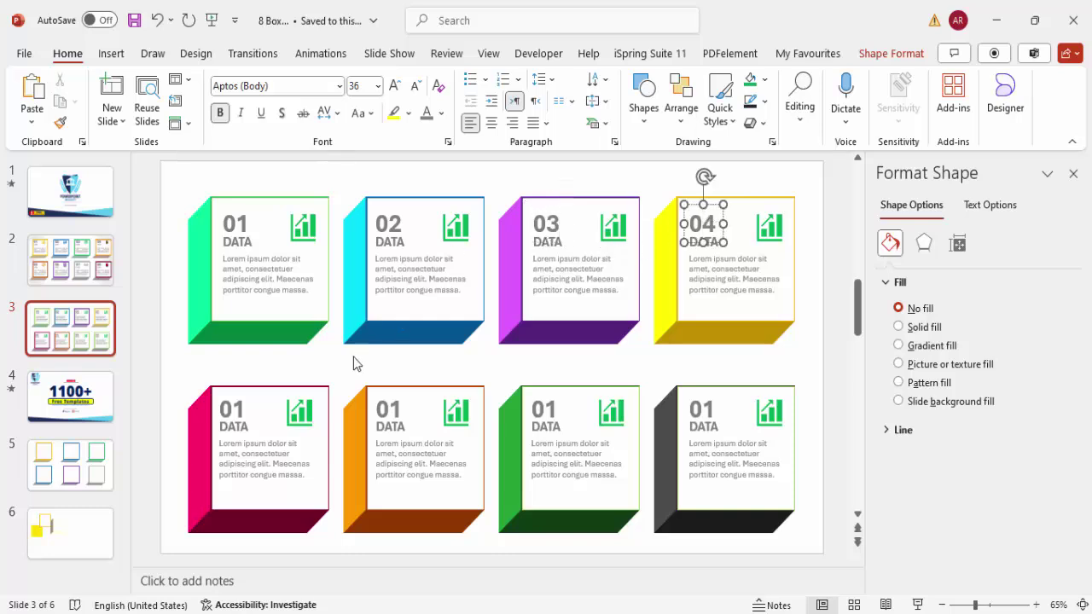
left_click(230, 409)
type("5")
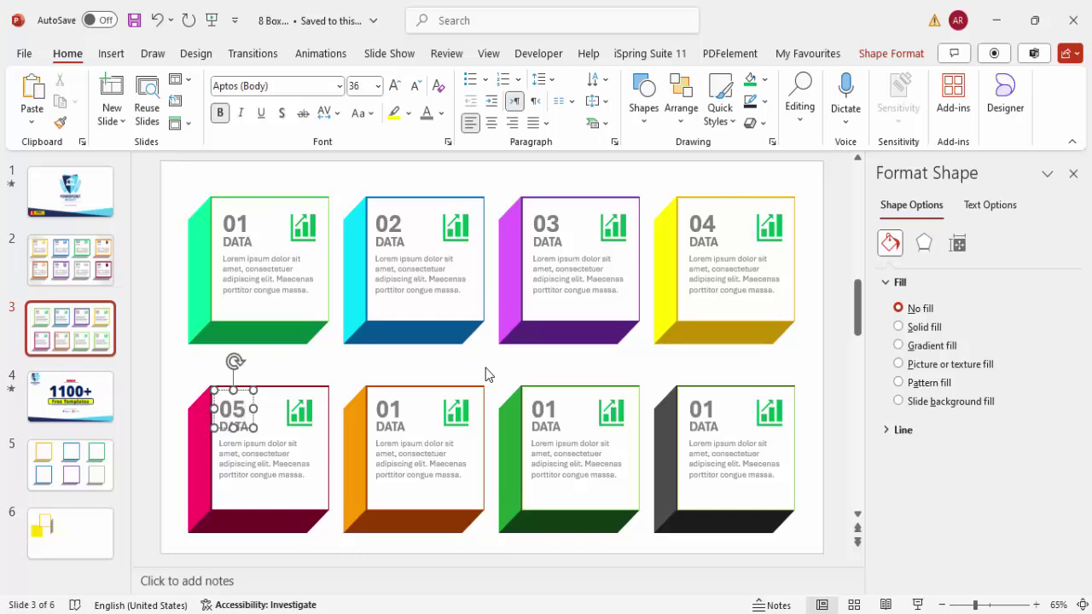
- Renumber the orange, green and dark boxes 06, 07 and 08
left_click(390, 413)
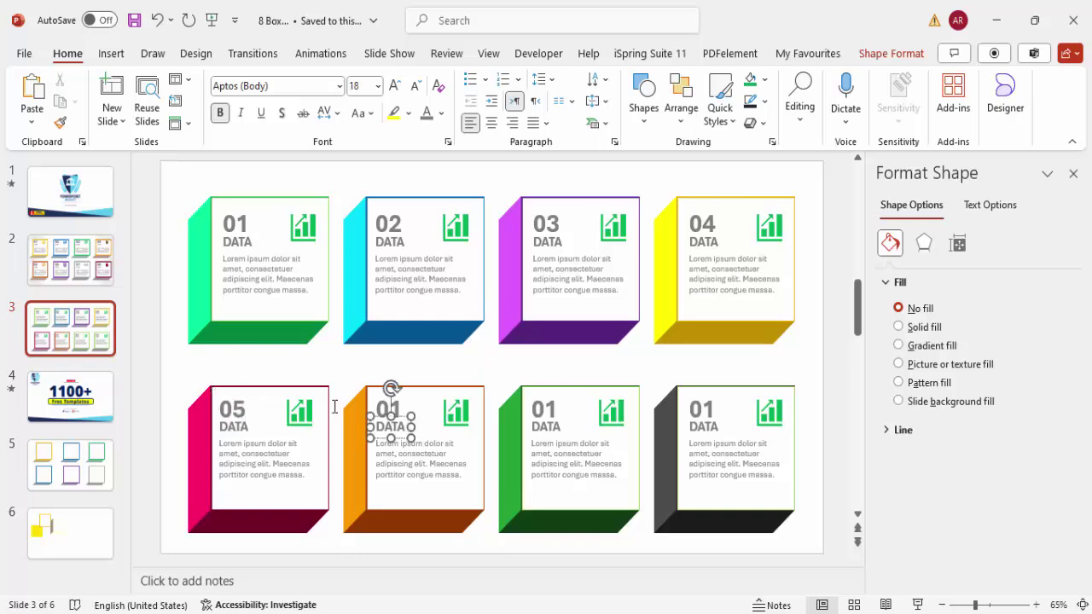
left_click(393, 409)
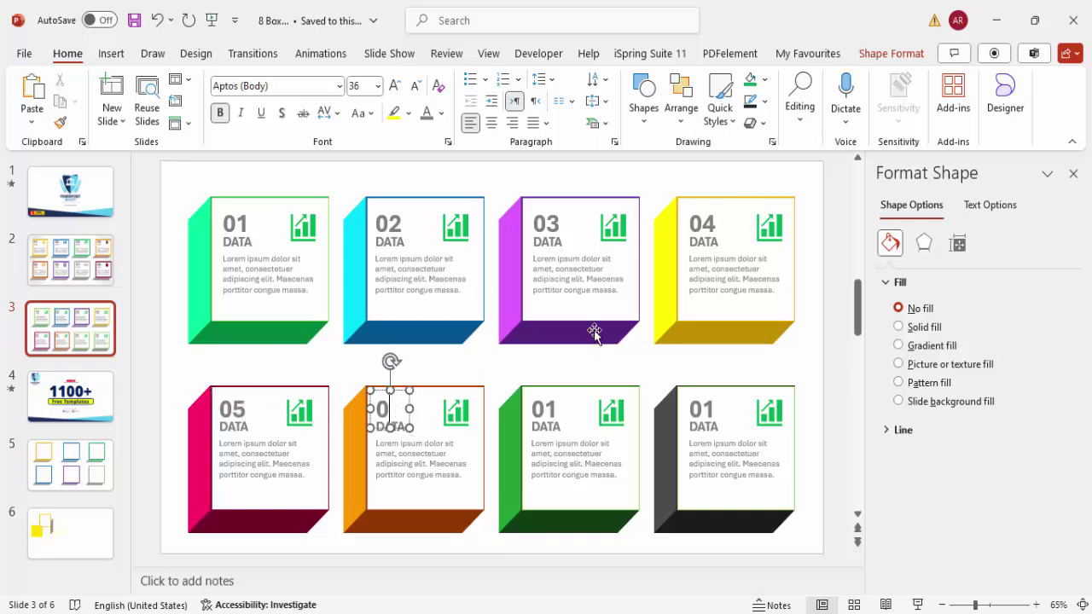
type("6")
left_click(544, 410)
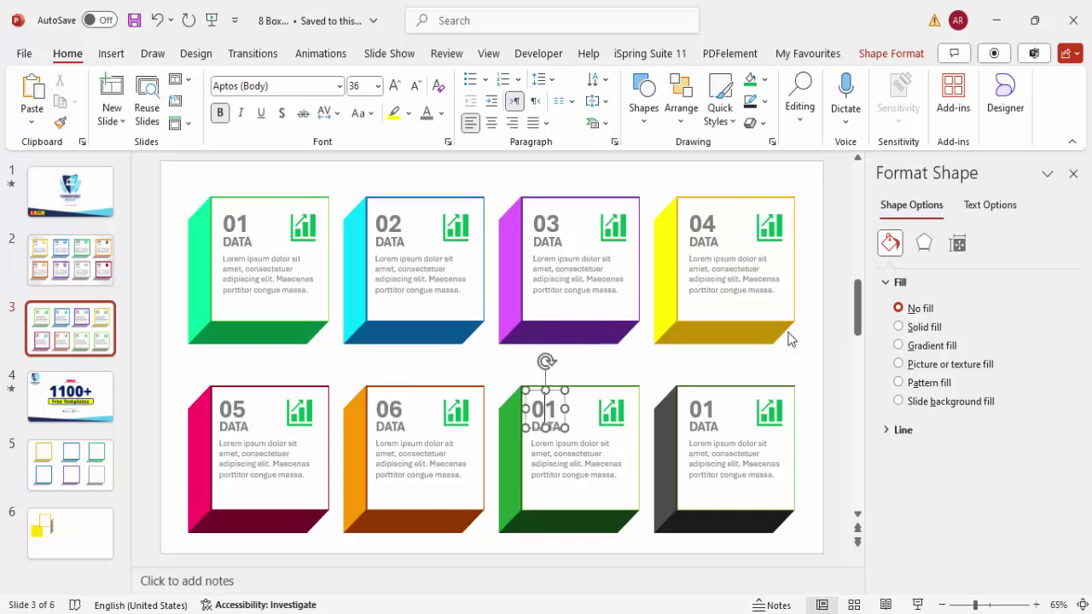
type("7")
left_click(705, 407)
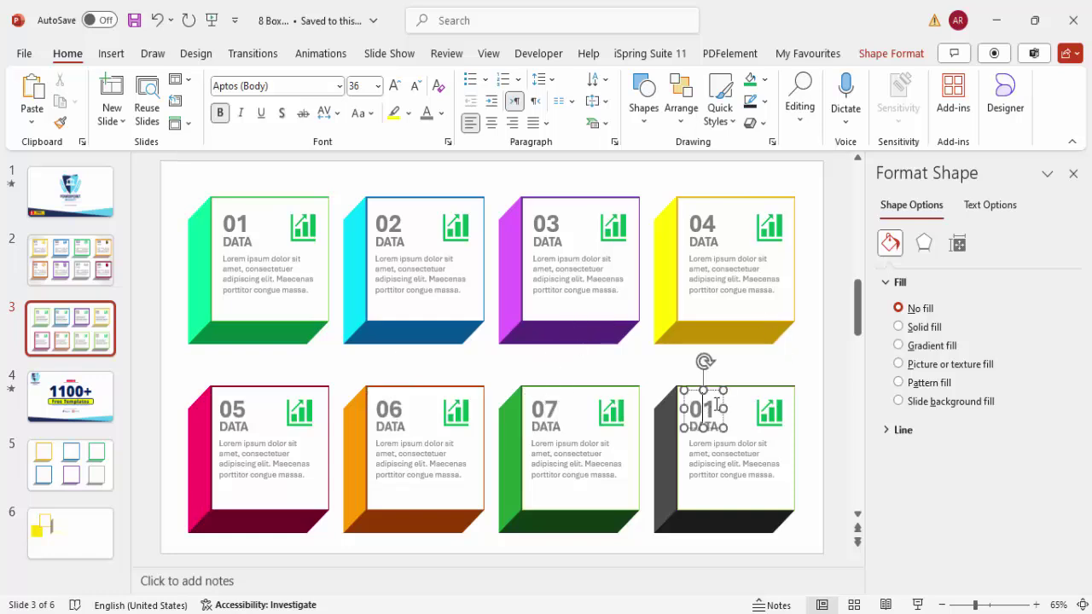
type("8")
- Replace the chart icon in box 02 with the stacked boxes stock icon
left_click(459, 226)
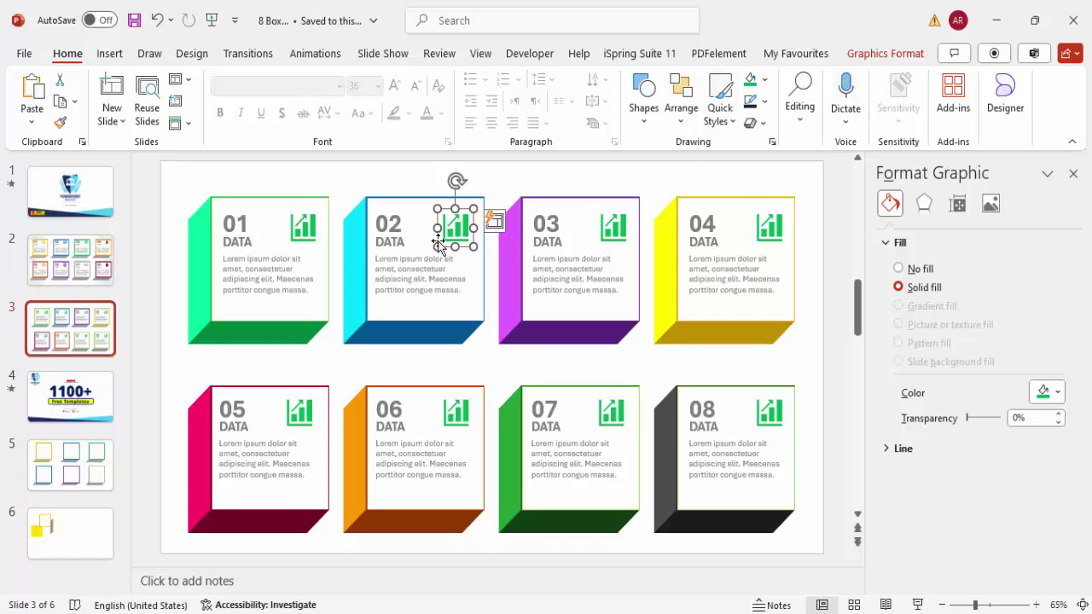
left_click(878, 54)
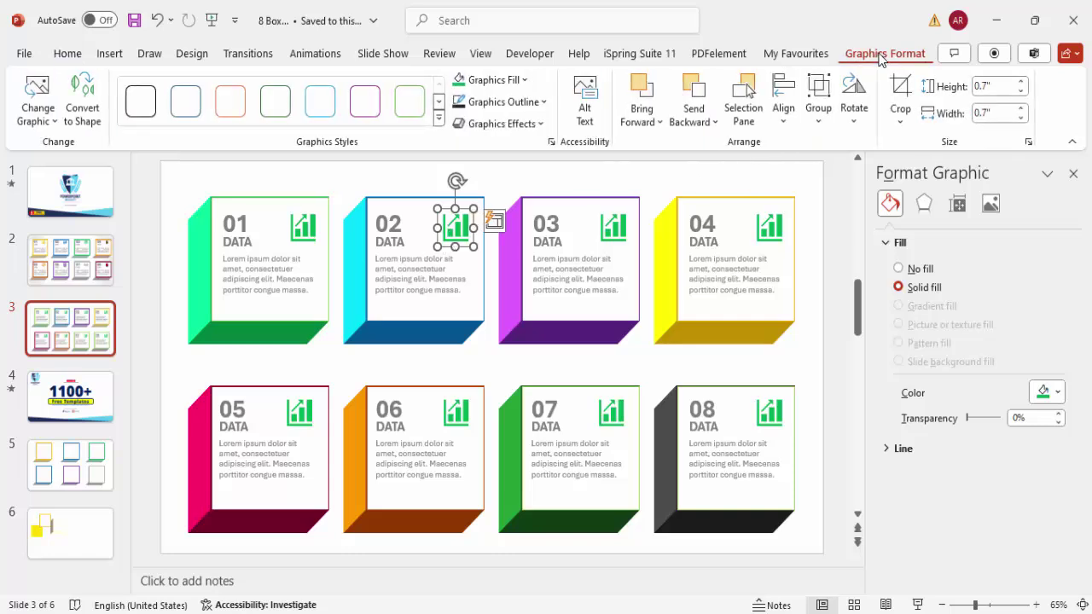
left_click(37, 124)
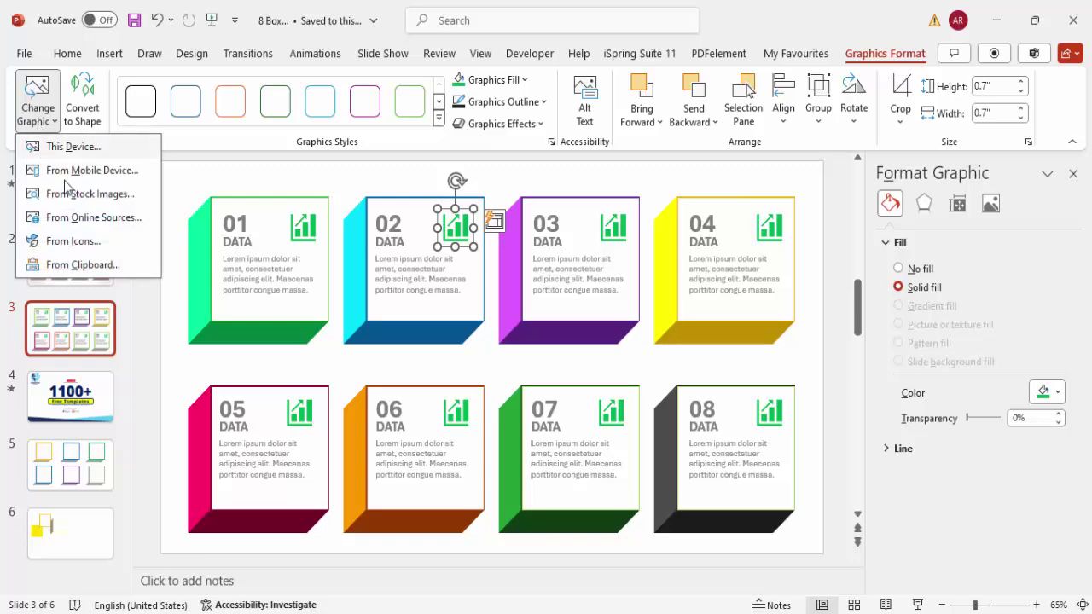
left_click(85, 242)
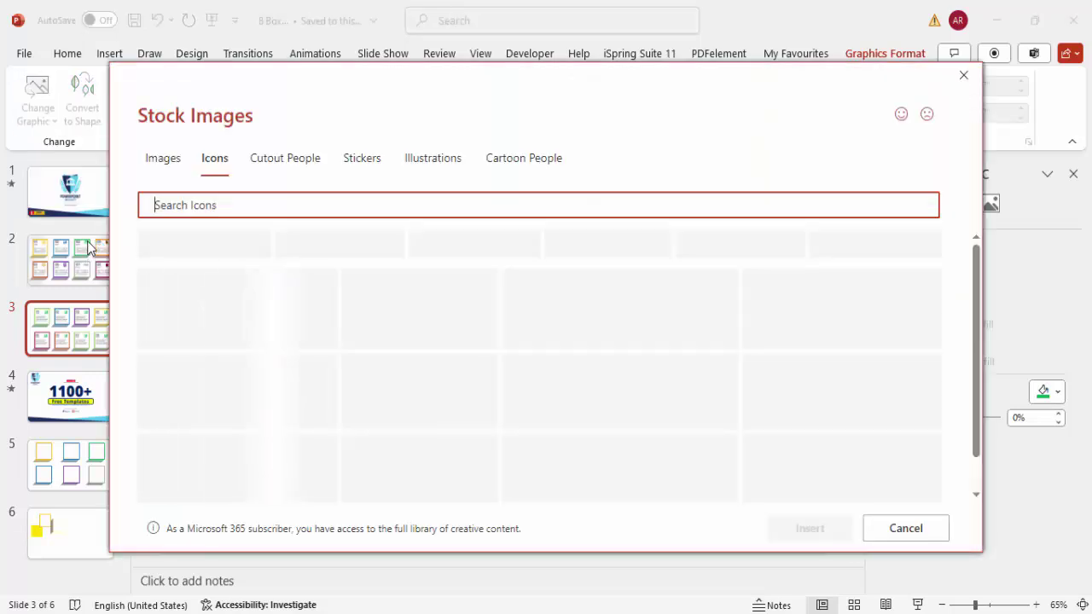
scroll(661, 397, "down", 15)
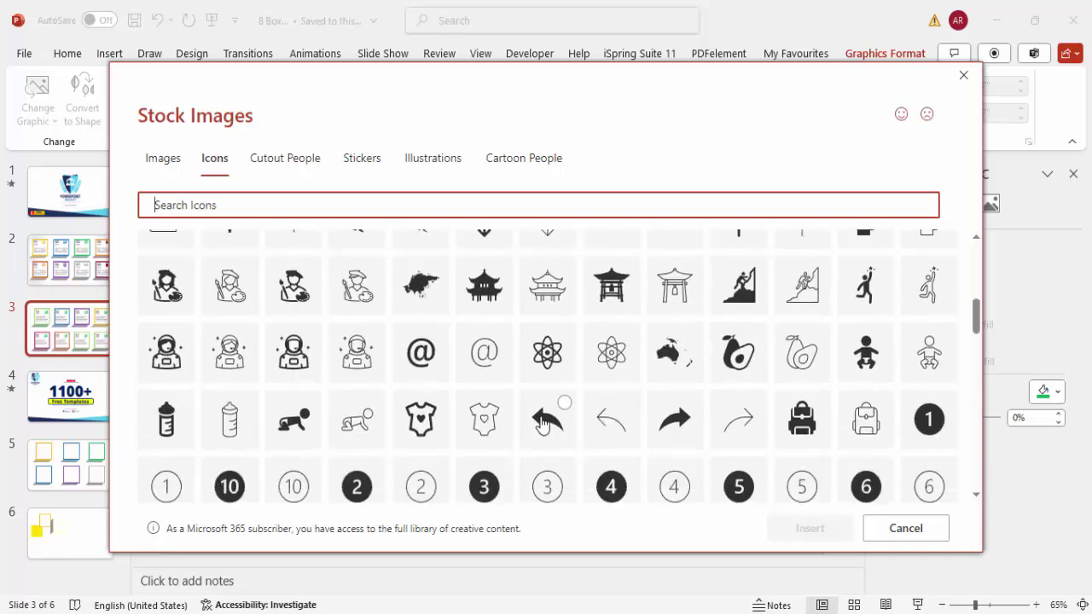
scroll(389, 438, "down", 1)
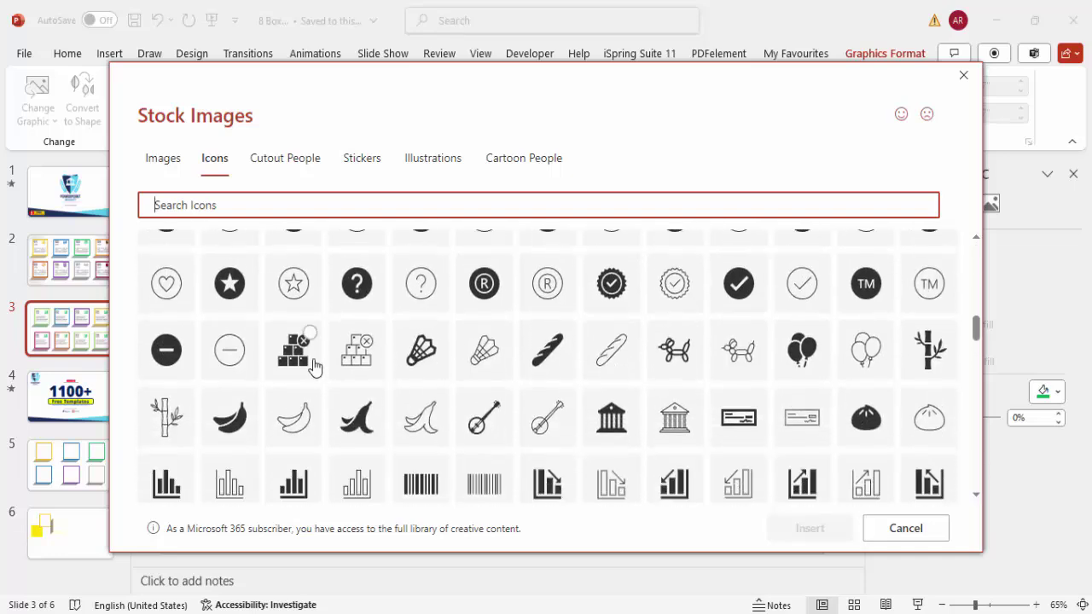
left_click(303, 358)
left_click(816, 530)
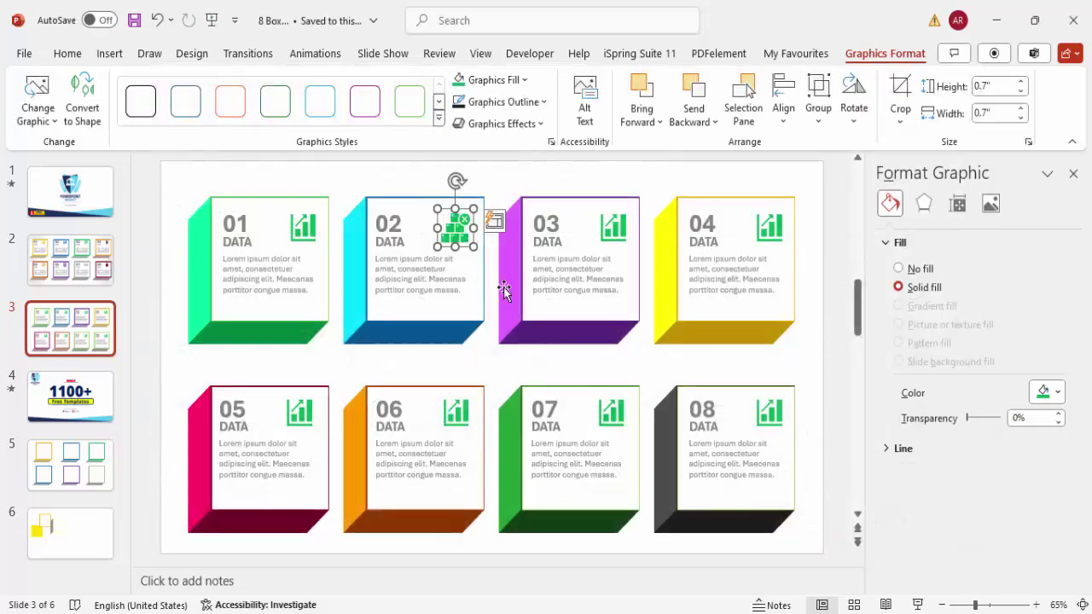
- Colour the stacked boxes icon light blue to match box 02
left_click(522, 79)
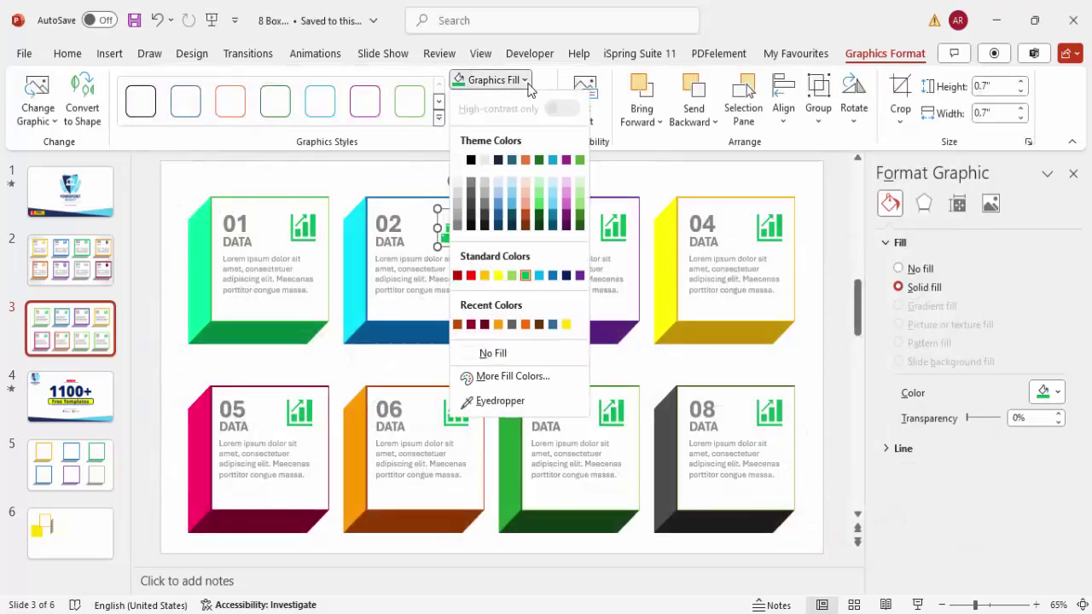
left_click(540, 275)
left_click(812, 307)
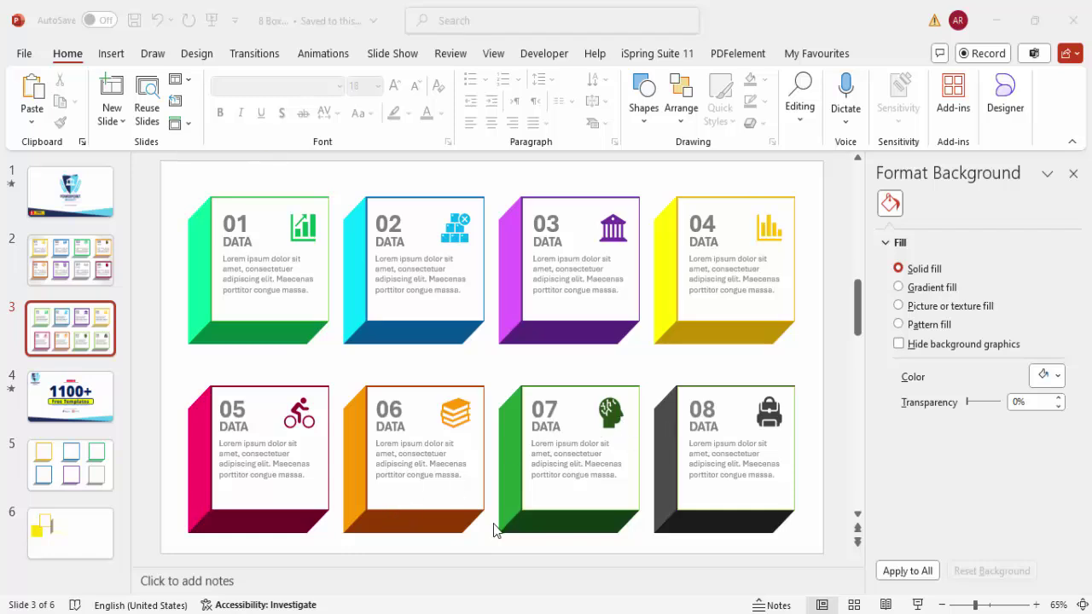
- Group the shapes of boxes 01 through 04 into single objects with Ctrl+G
left_click(173, 204)
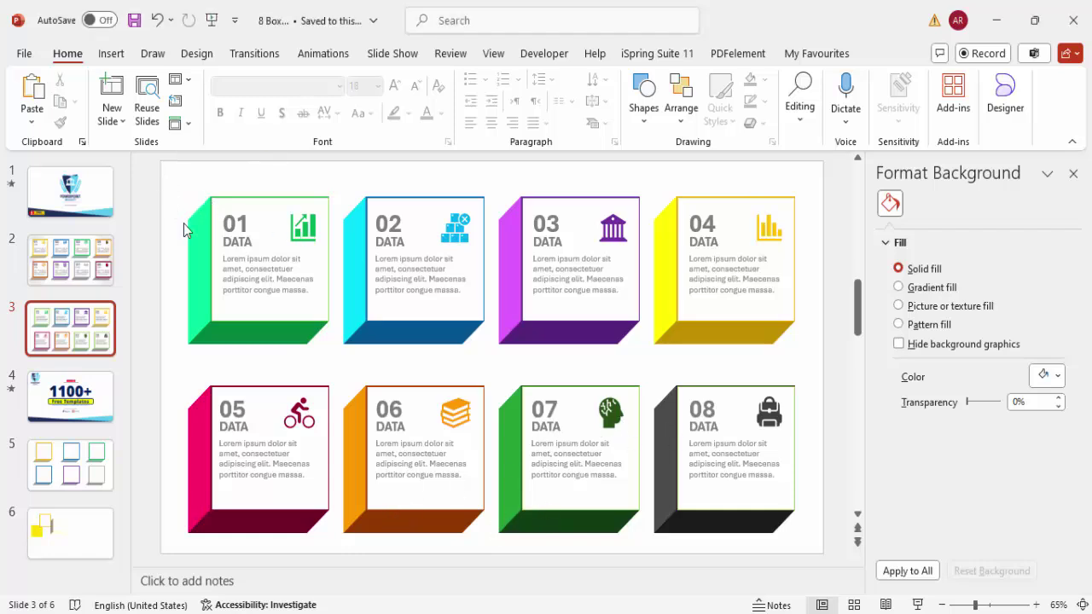
left_click_drag(346, 369, 137, 147)
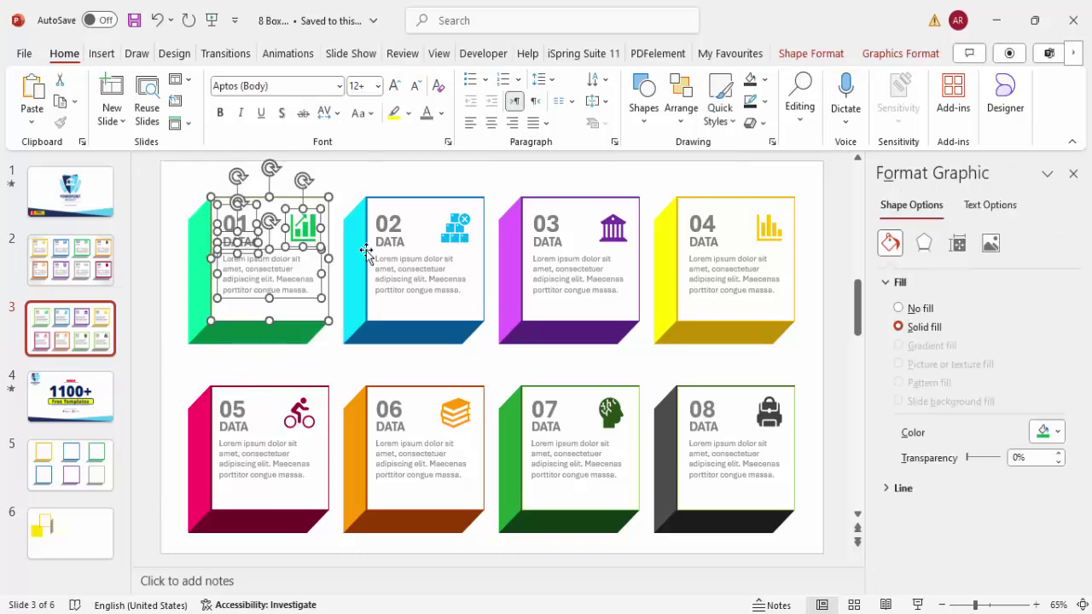
key("ctrl+g")
left_click(351, 178)
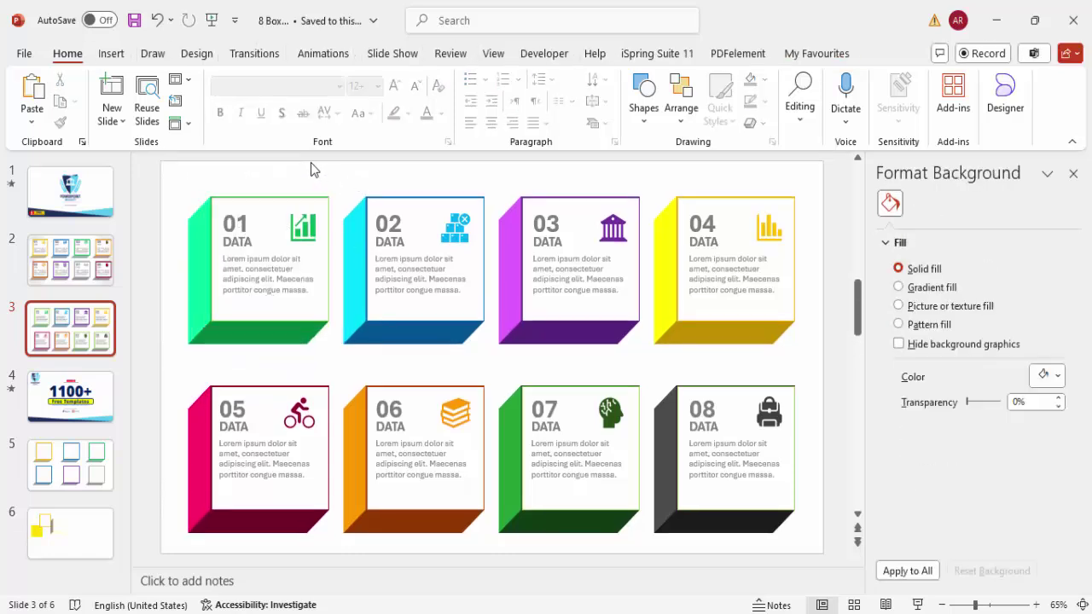
left_click_drag(310, 165, 513, 371)
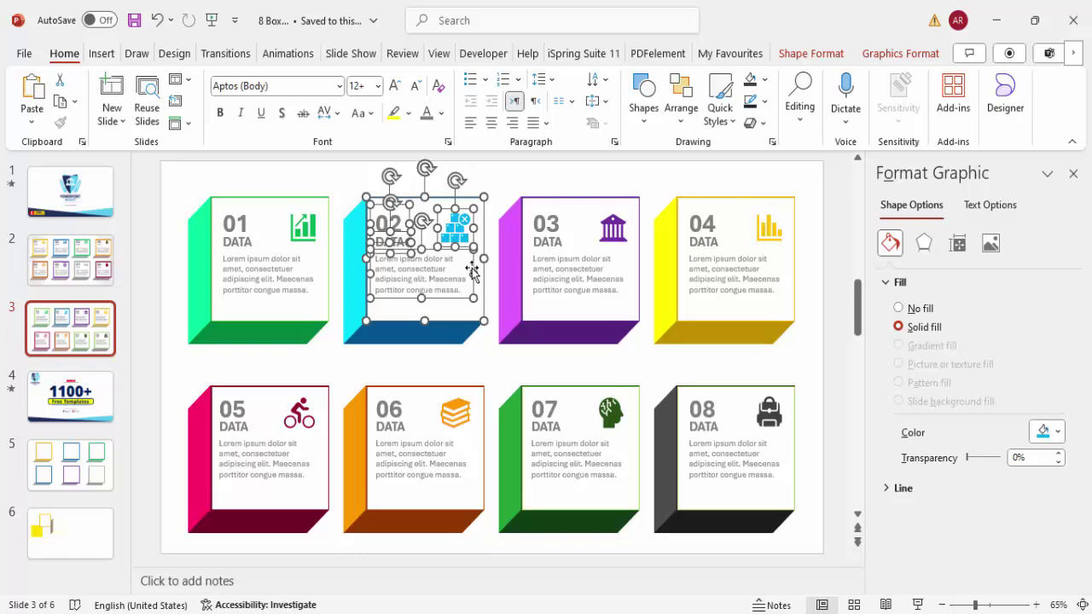
left_click_drag(470, 172, 679, 388)
key("ctrl+g")
left_click(626, 175)
left_click_drag(625, 176, 831, 368)
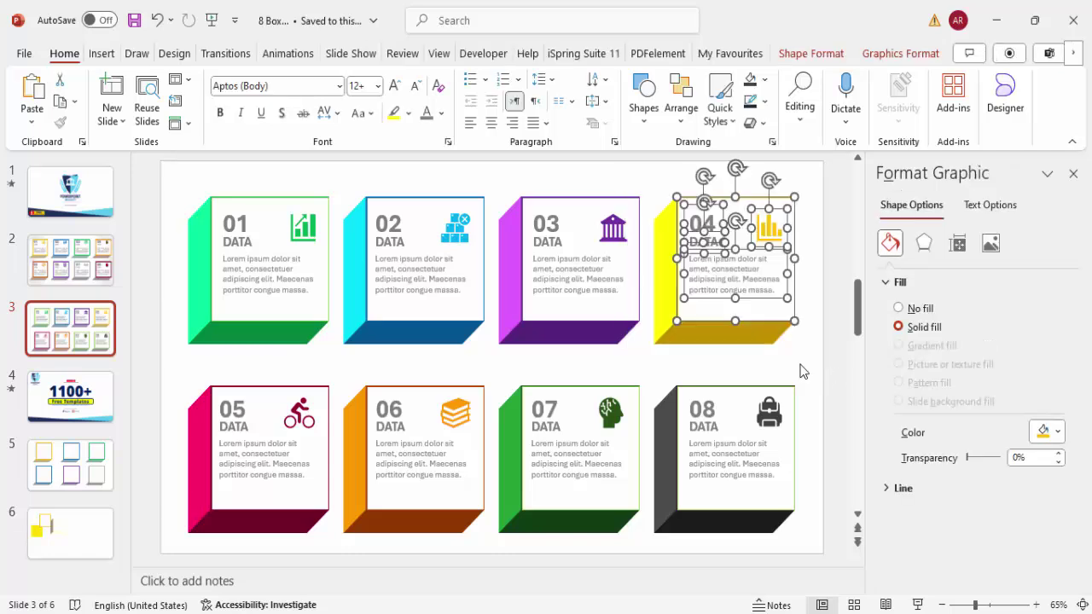
key("ctrl+g")
- Group the shapes of boxes 05 through 08 into single objects with Ctrl+G
left_click_drag(158, 365, 358, 580)
key("ctrl+g")
left_click(324, 372)
left_click_drag(324, 365, 529, 597)
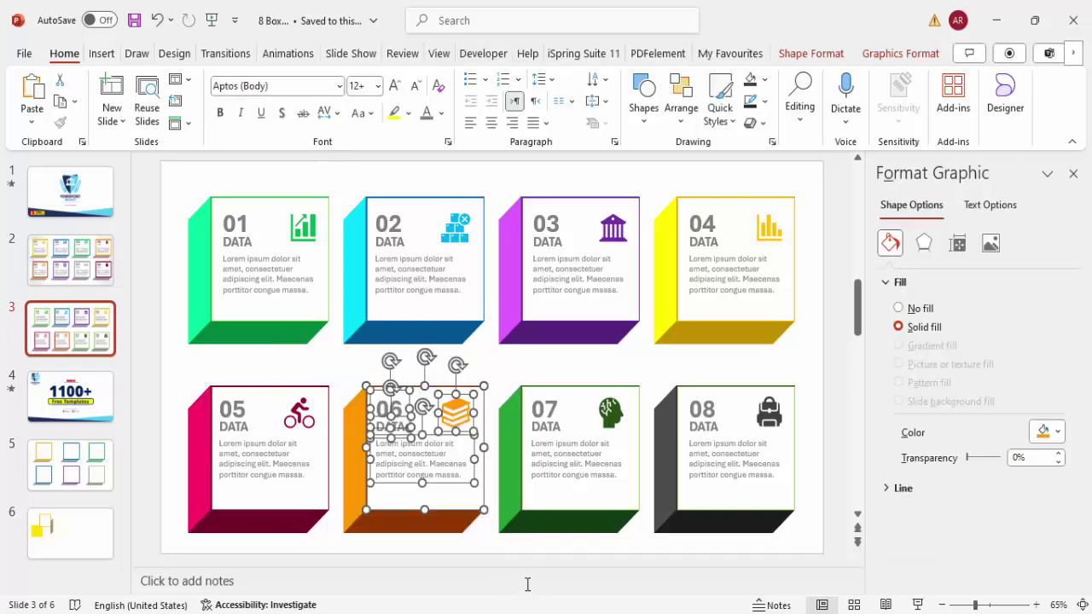
key("ctrl+g")
left_click_drag(489, 356, 680, 602)
key("ctrl+g")
left_click_drag(638, 354, 835, 590)
key("ctrl+g")
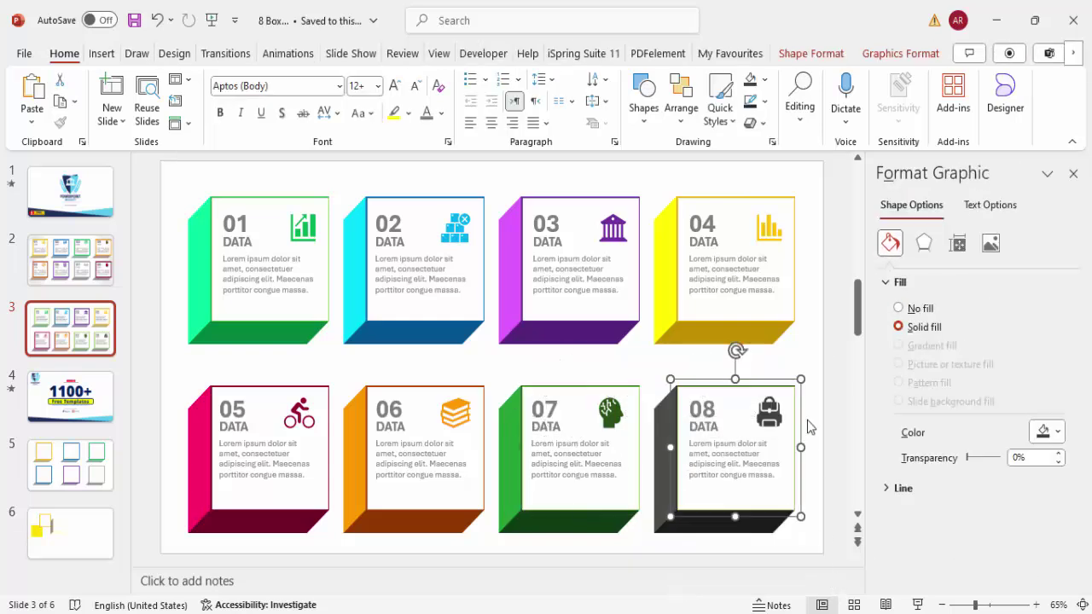
- Show the Animation Pane and select all eight grouped boxes
left_click(288, 54)
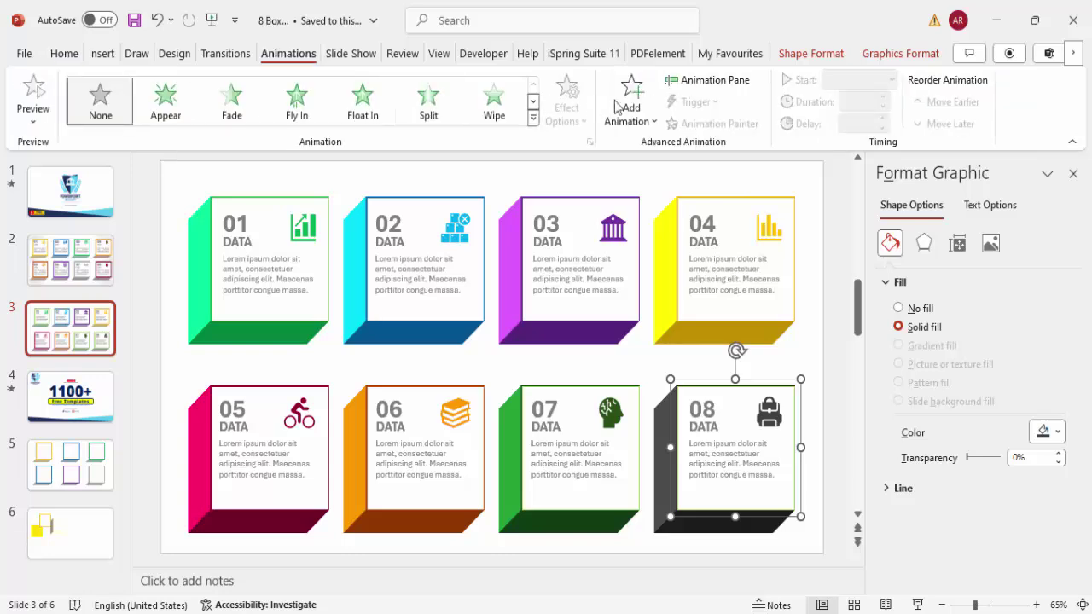
left_click(710, 82)
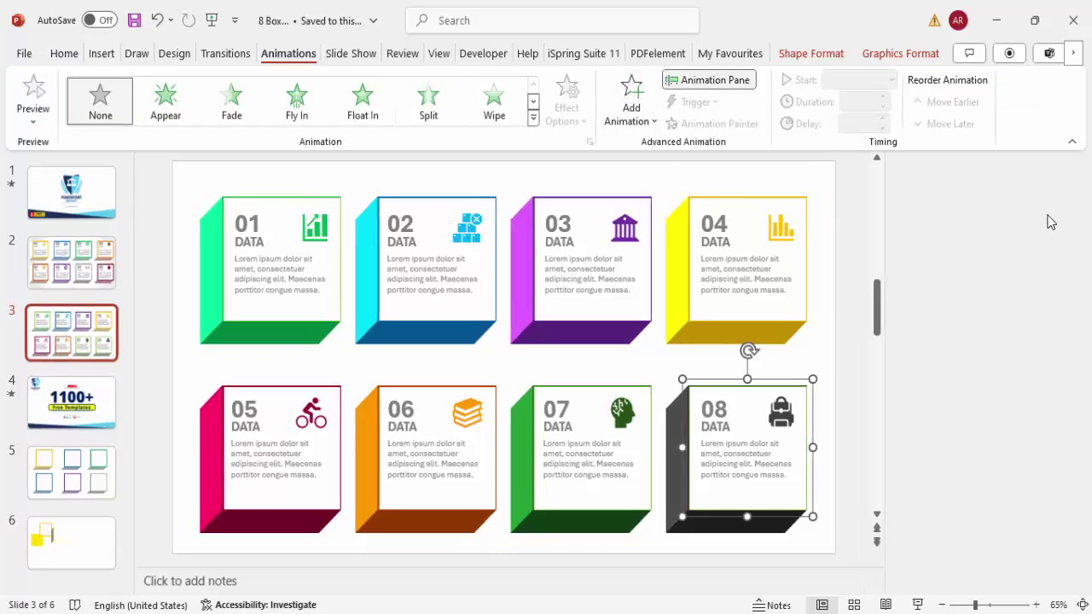
left_click(312, 346)
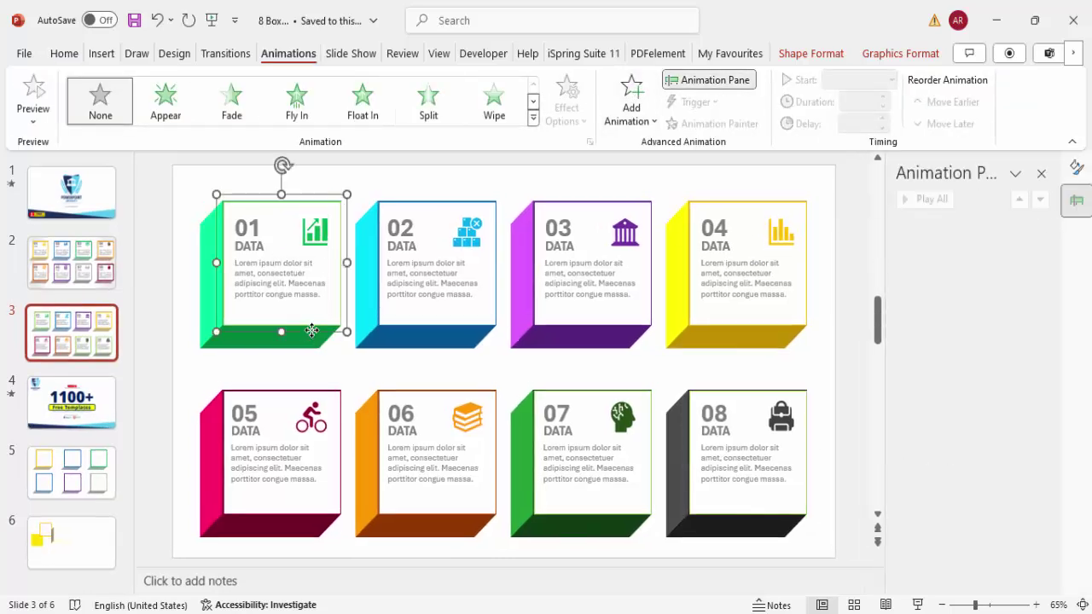
left_click(444, 335, "shift")
left_click(522, 335, "shift")
left_click(669, 337, "shift")
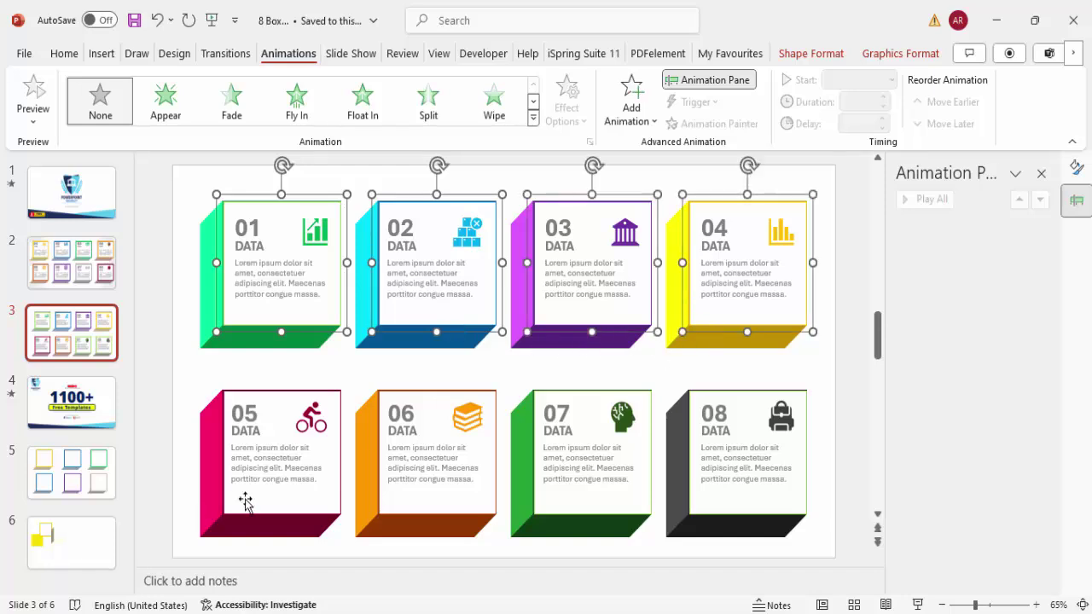
left_click(244, 503, "shift")
left_click(398, 505, "shift")
left_click(553, 515, "shift")
left_click(738, 525, "shift")
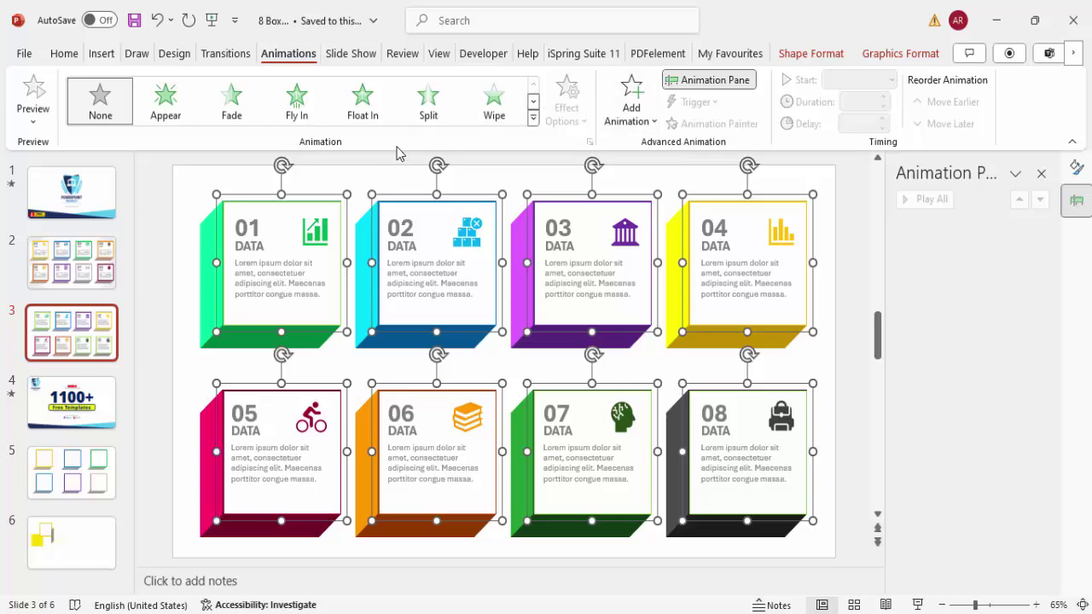
- Apply the Basic Zoom entrance effect from More Entrance Effects to the selected boxes
left_click(627, 117)
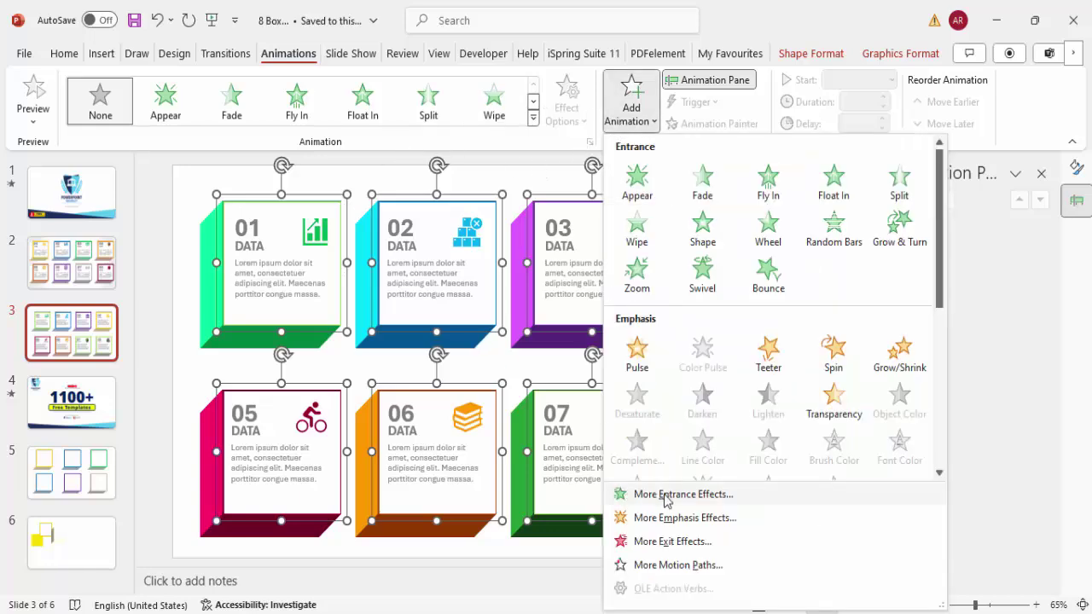
left_click(707, 496)
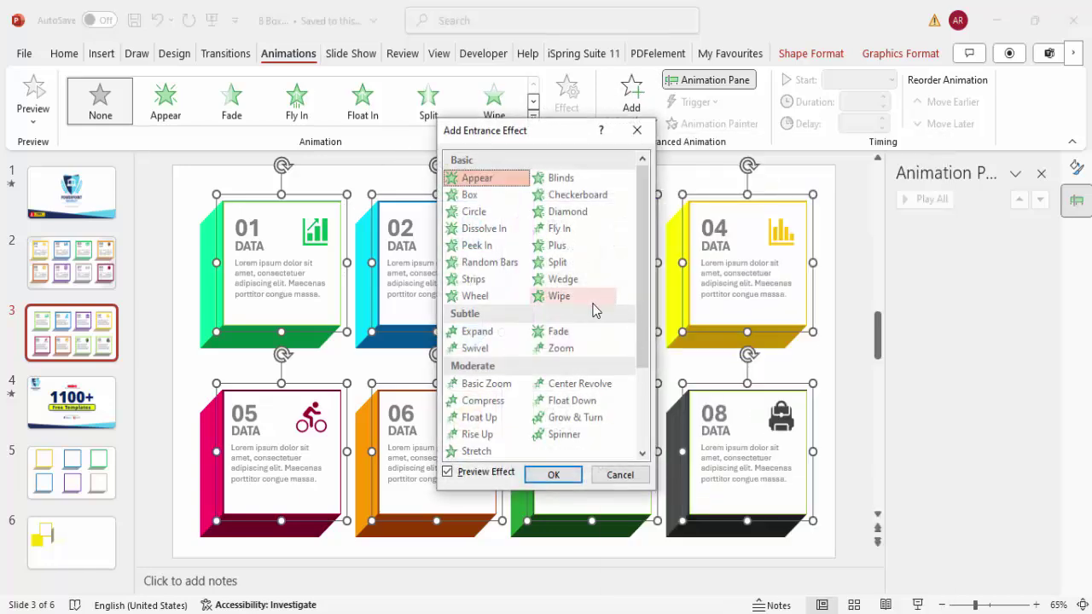
left_click_drag(554, 139, 764, 144)
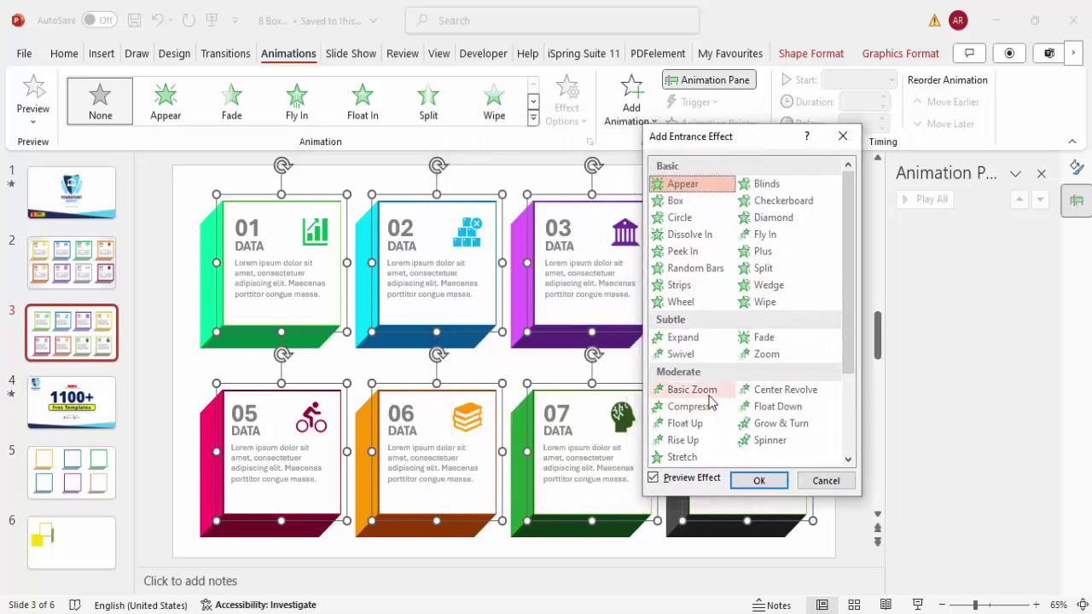
left_click(709, 396)
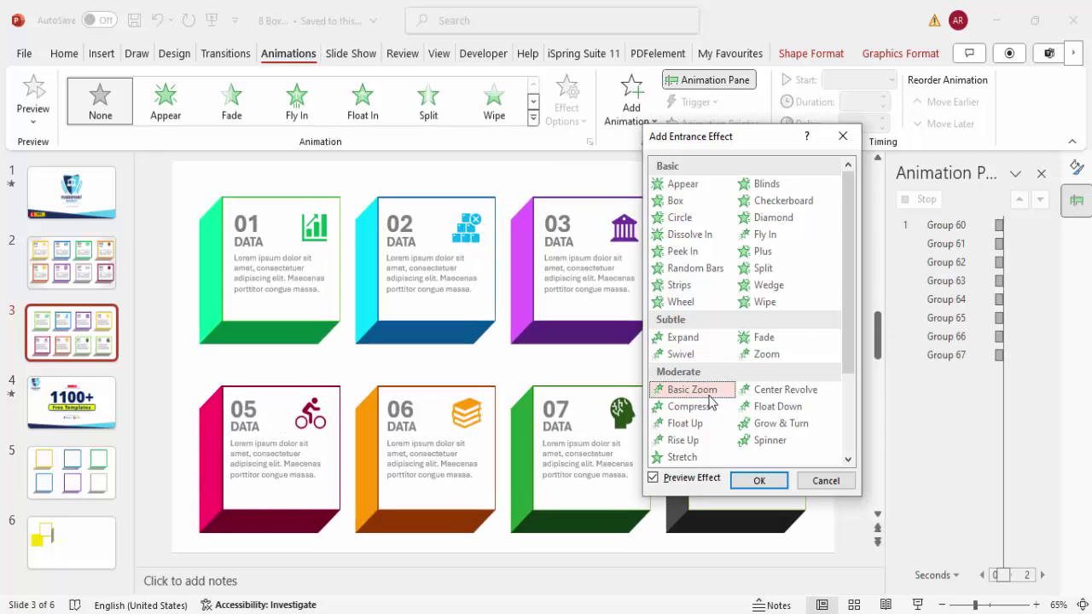
left_click(759, 480)
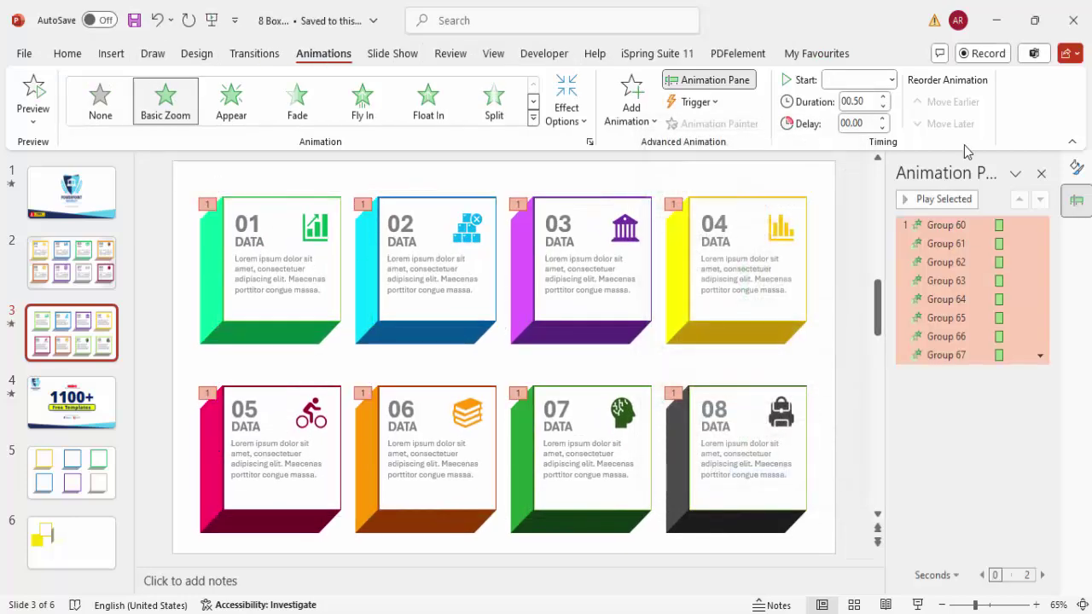
- Set the animations to start On Click and preview them in Slide Show
left_click(894, 79)
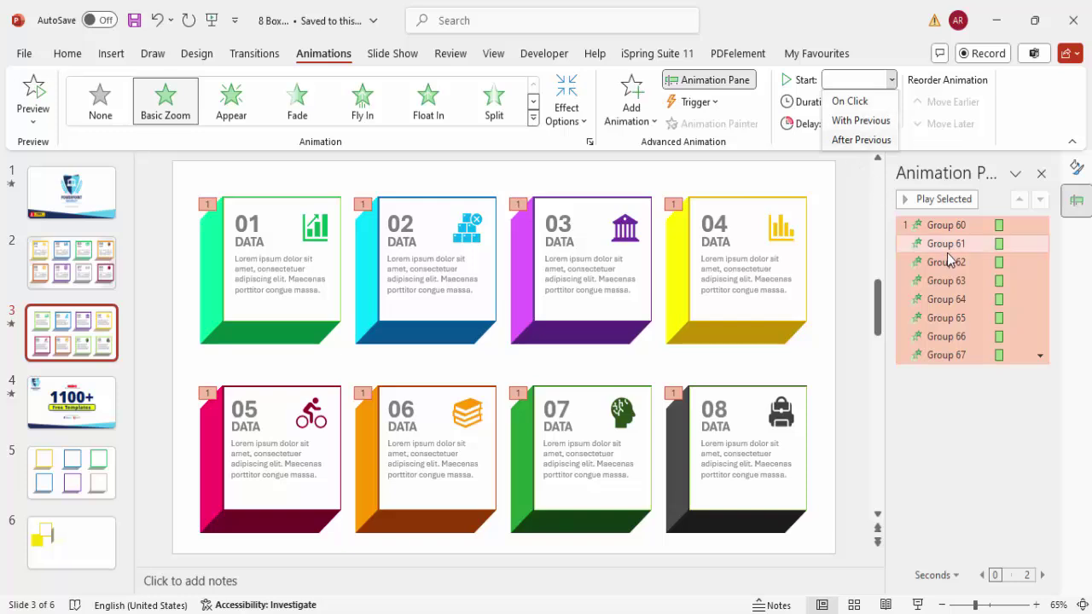
left_click(855, 102)
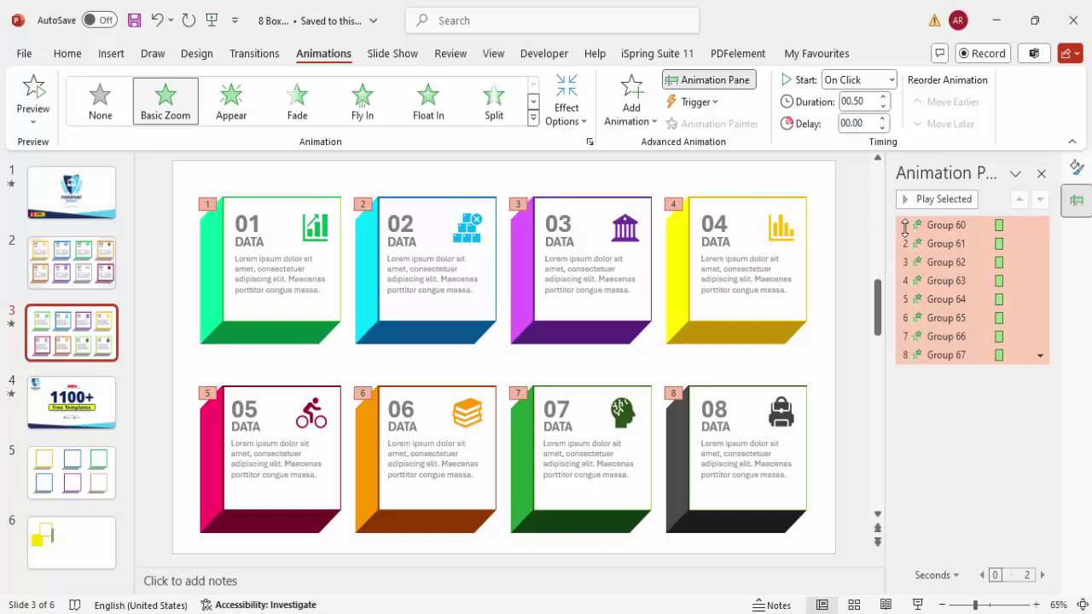
left_click(857, 238)
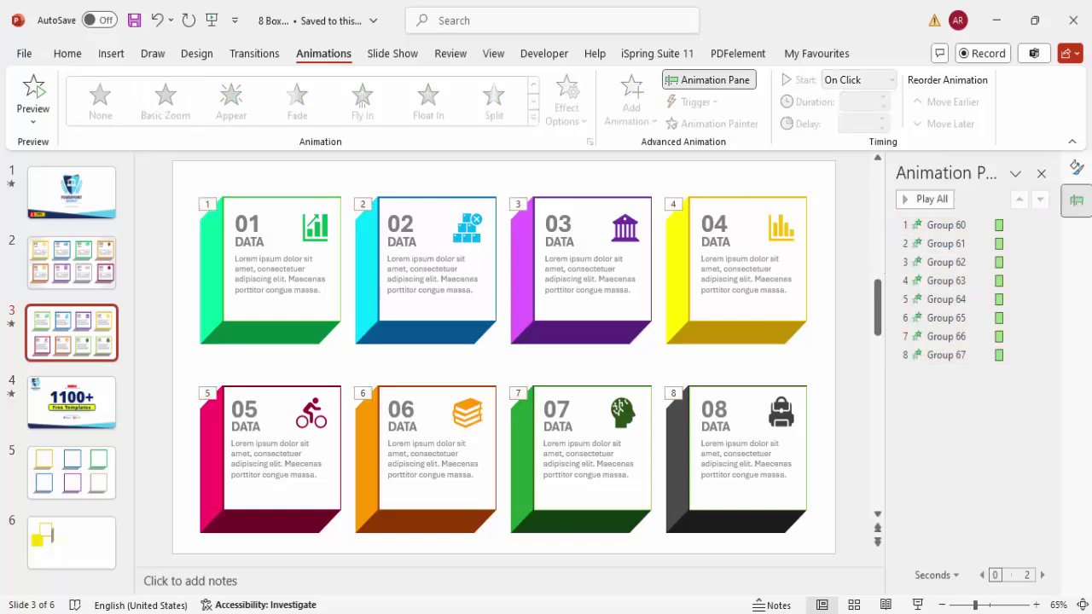
left_click(916, 604)
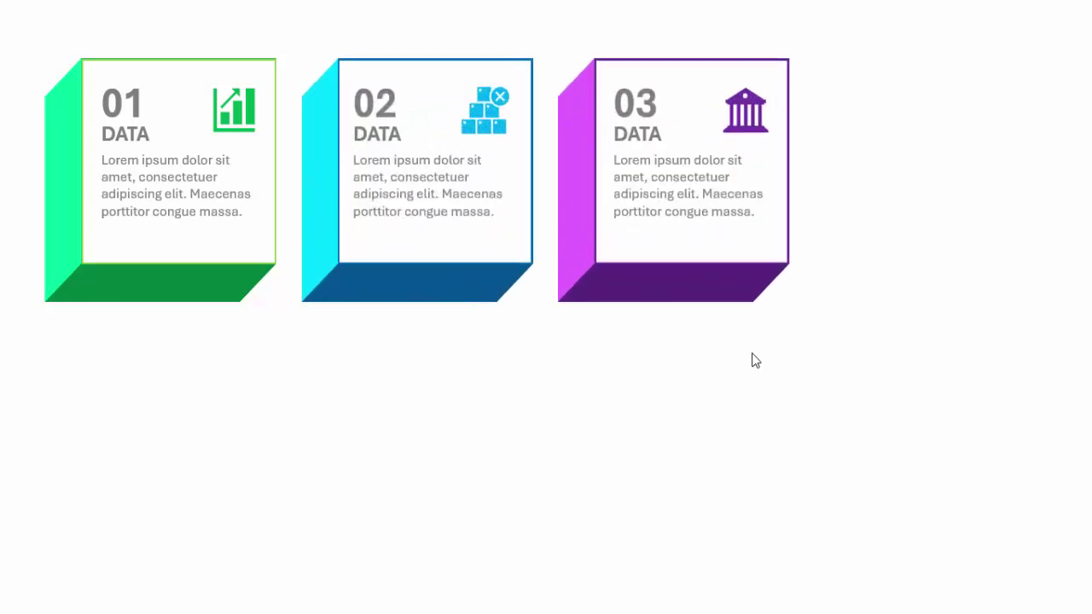
key("Escape")
- Set the duration of all eight animations (Group 60–67) to 0.3 seconds
left_click(917, 226)
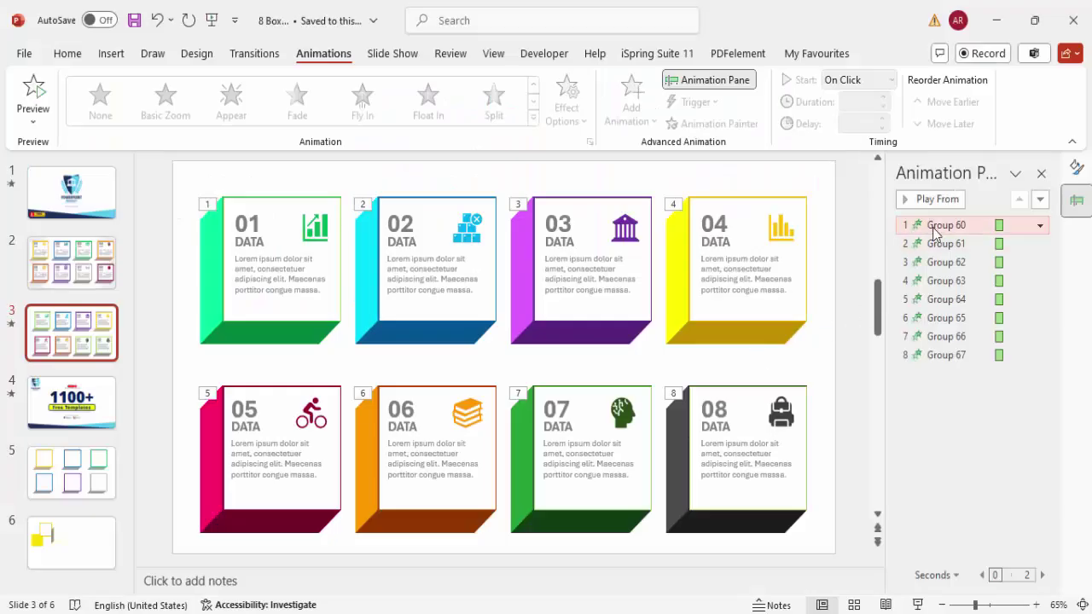
left_click(943, 355, "shift")
right_click(943, 356)
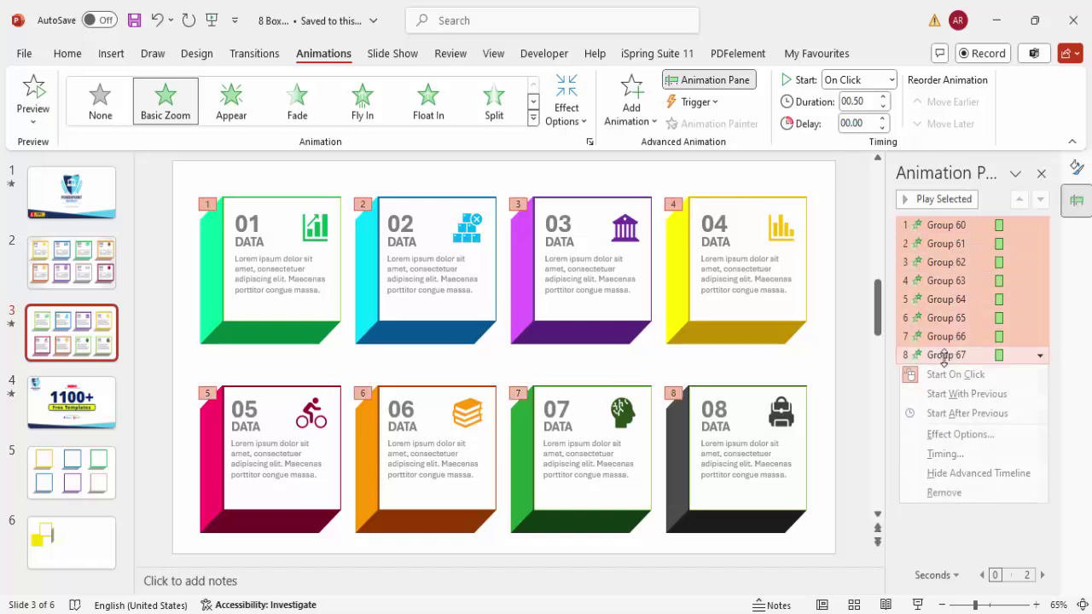
left_click(950, 454)
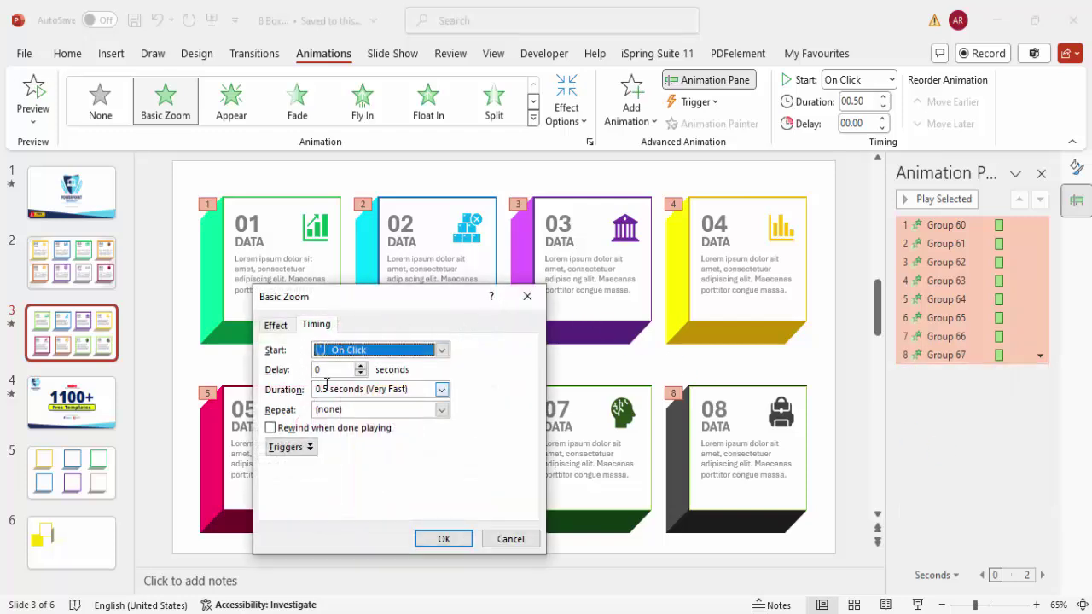
left_click(326, 388)
left_click(327, 388)
key("BackSpace")
type("3")
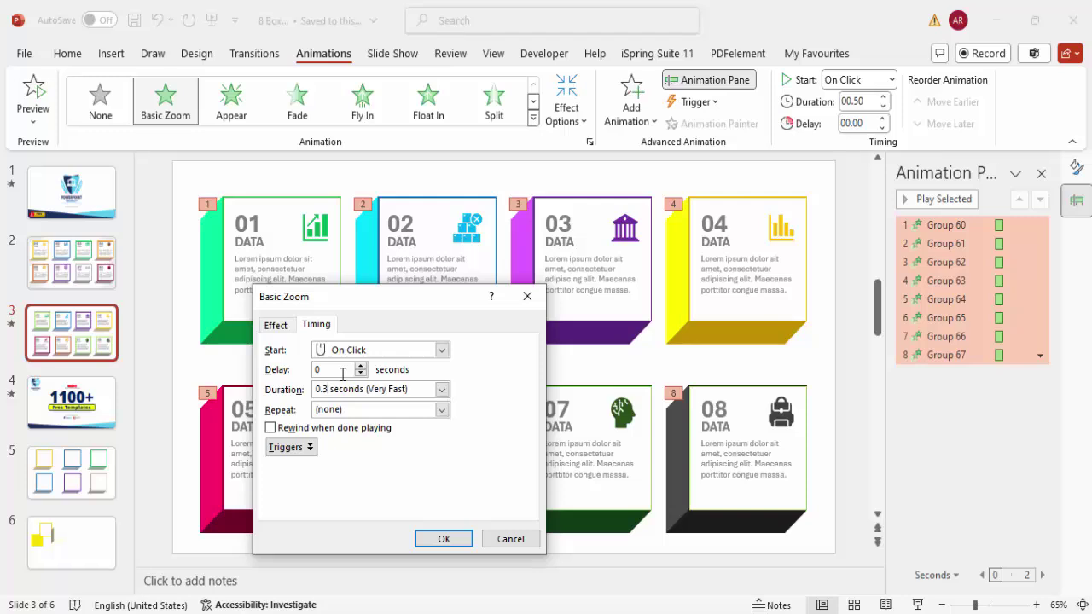
key("Return")
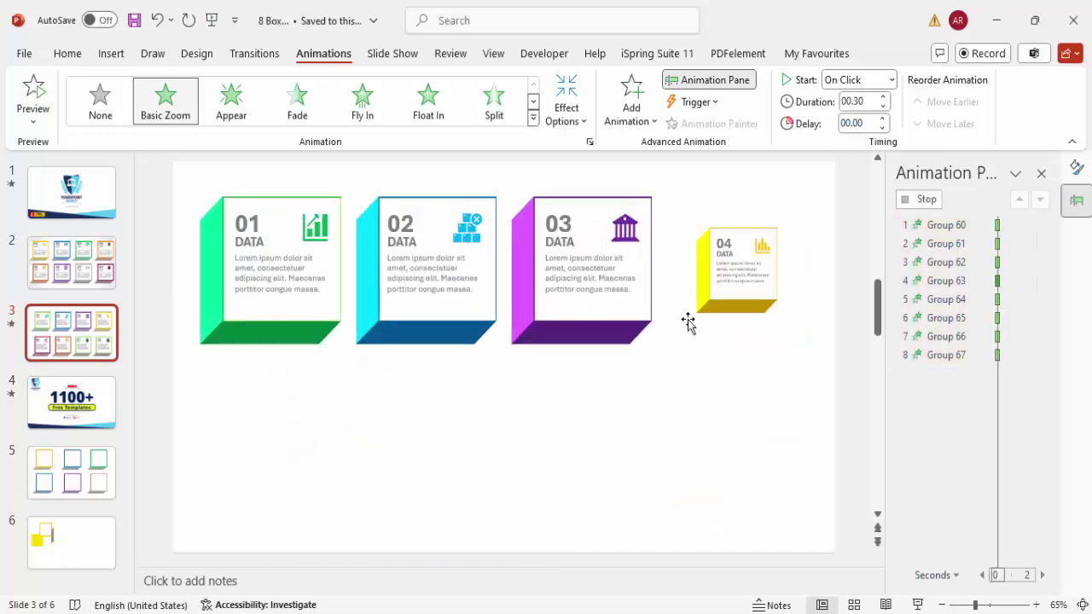